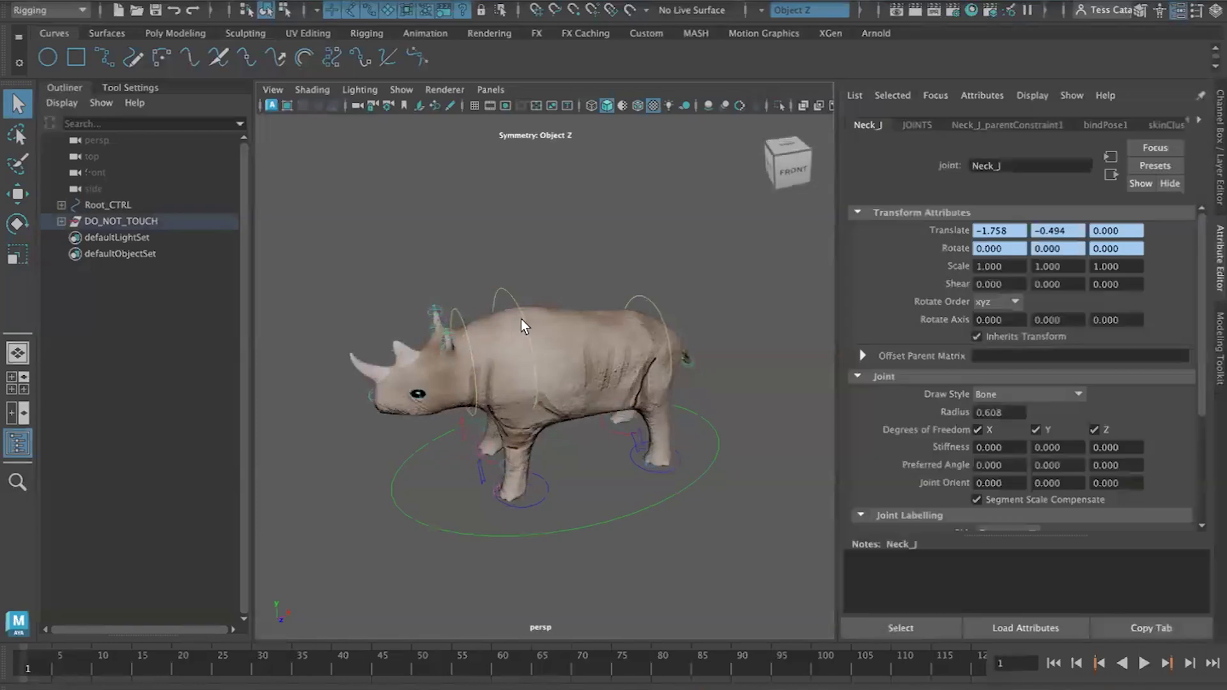
Inspect the rhino rig's controls by selecting them in the viewport and orbiting around the model
left_click(518, 325)
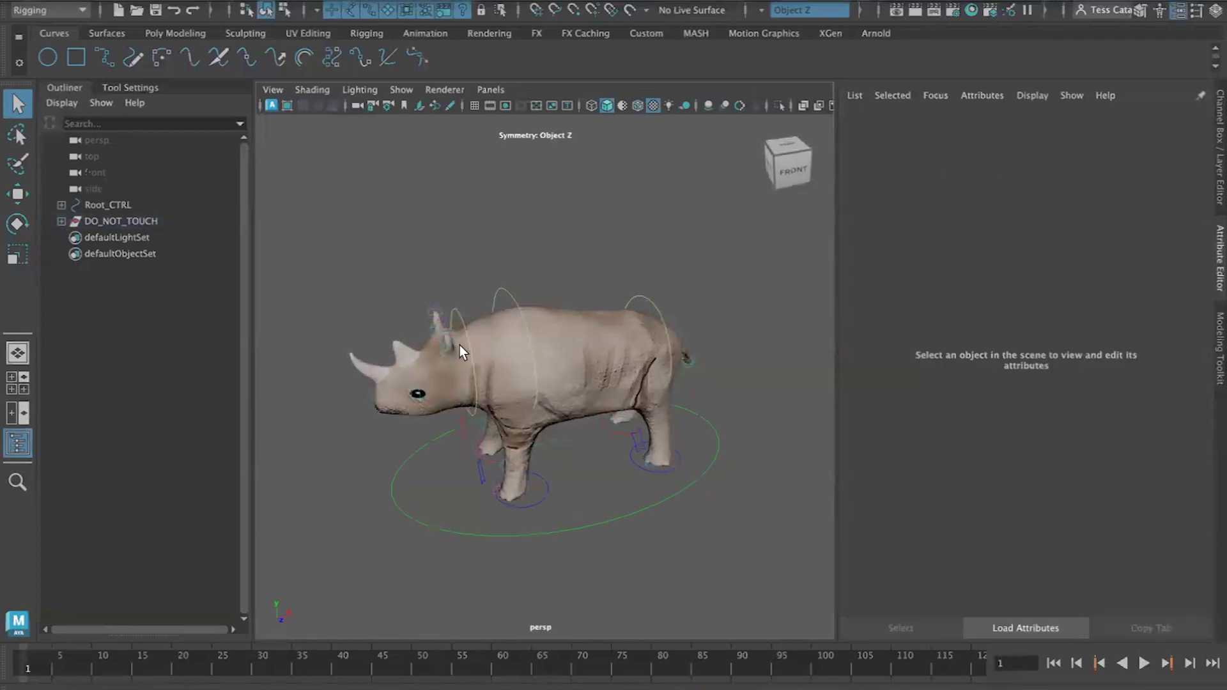
left_click(523, 324)
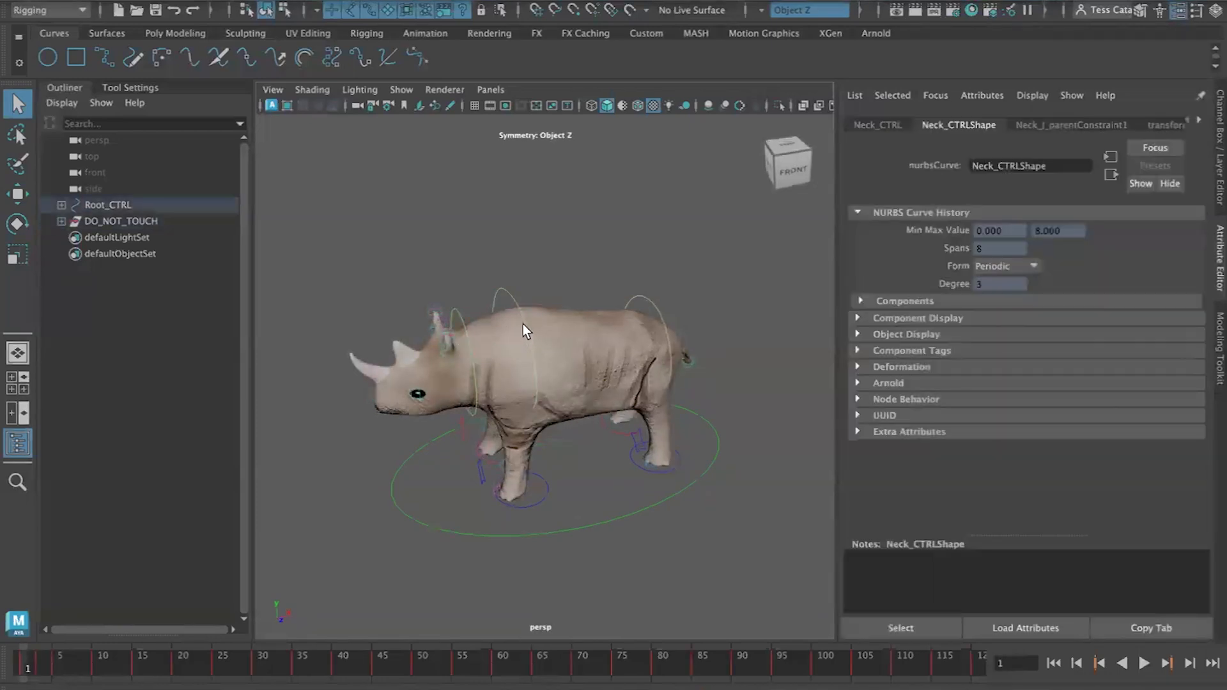
left_click(664, 324)
left_click(744, 492)
mouse_move(573, 507)
left_mouse_down("alt")
mouse_move(646, 496)
mouse_move(466, 496)
mouse_move(574, 488)
left_mouse_up("alt")
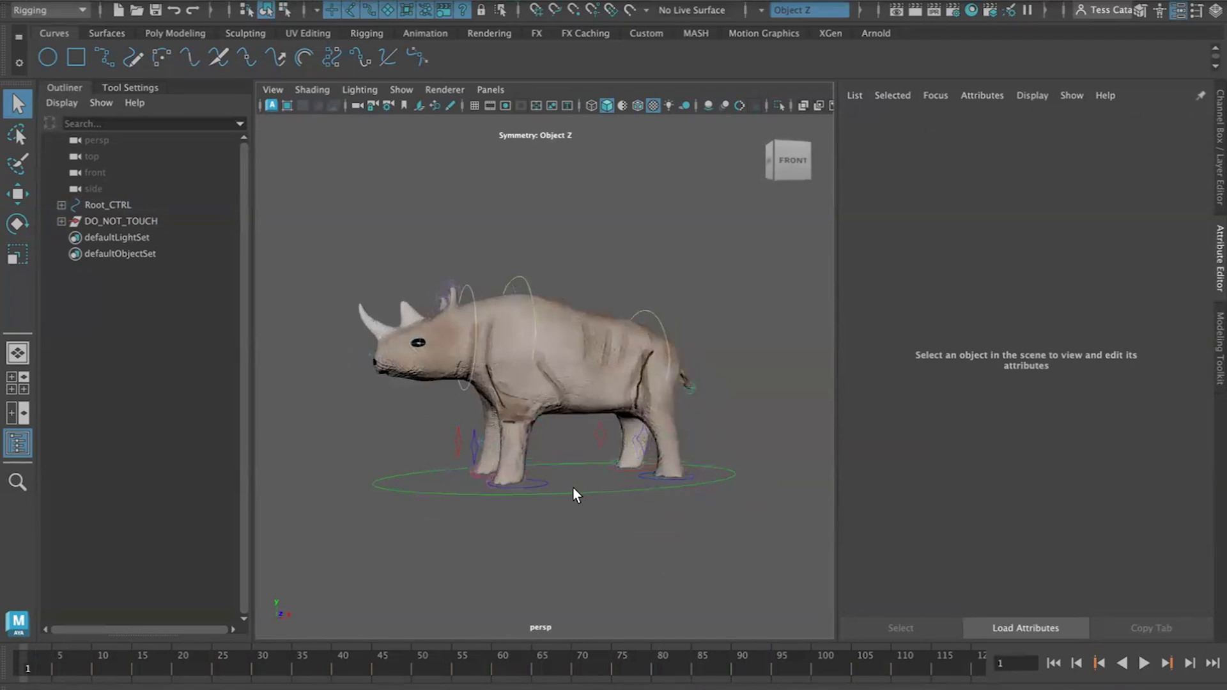
middle_click_drag(566, 466, 599, 465, "alt")
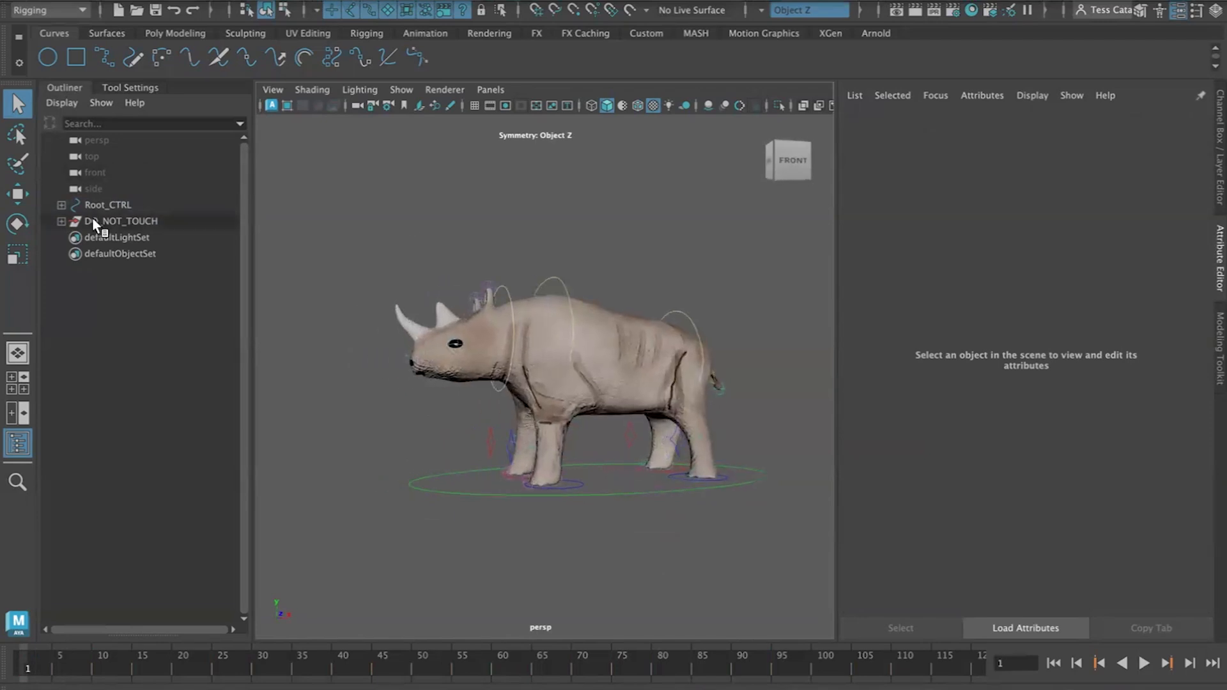
Select Root_CTRL with its entire hierarchy at frame 1 and expand it in the Outliner
left_click(107, 205)
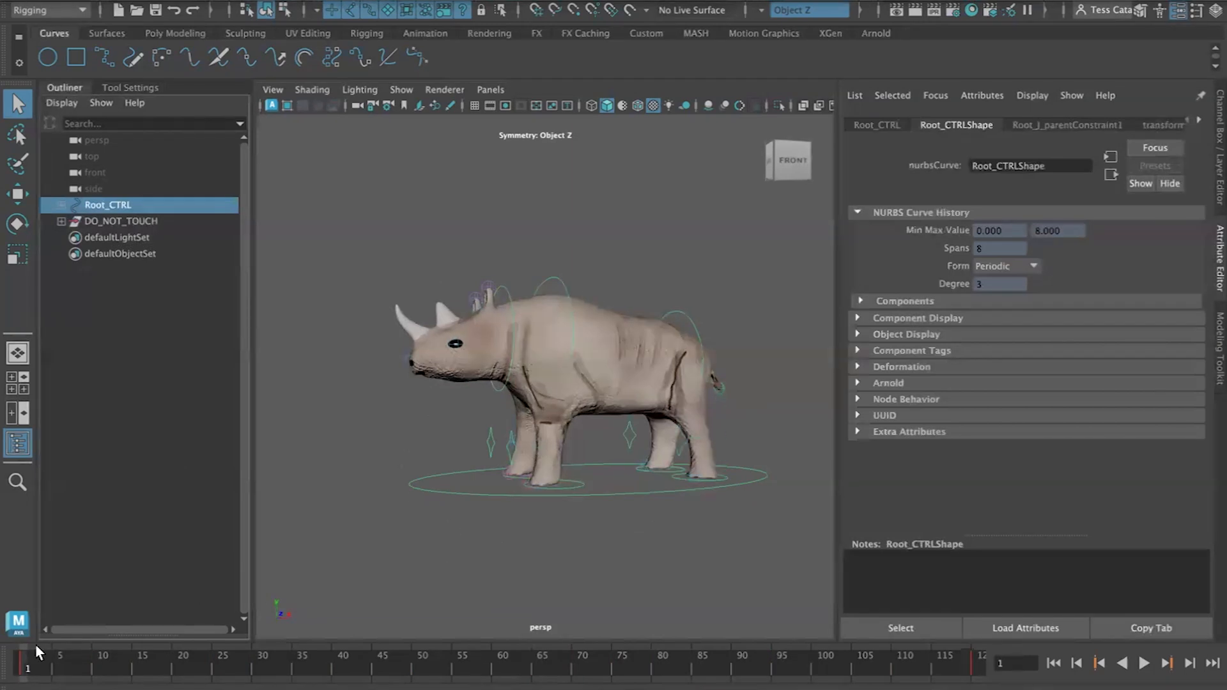
left_click(29, 666)
key("ctrl+a")
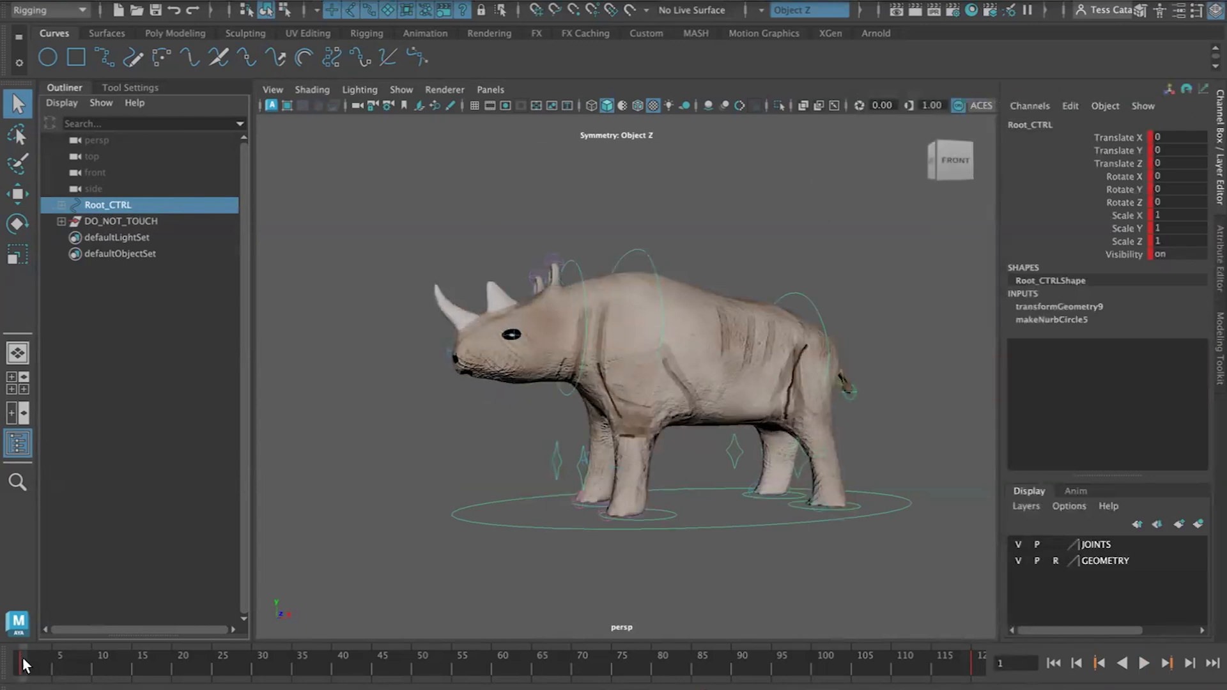
left_click(152, 2)
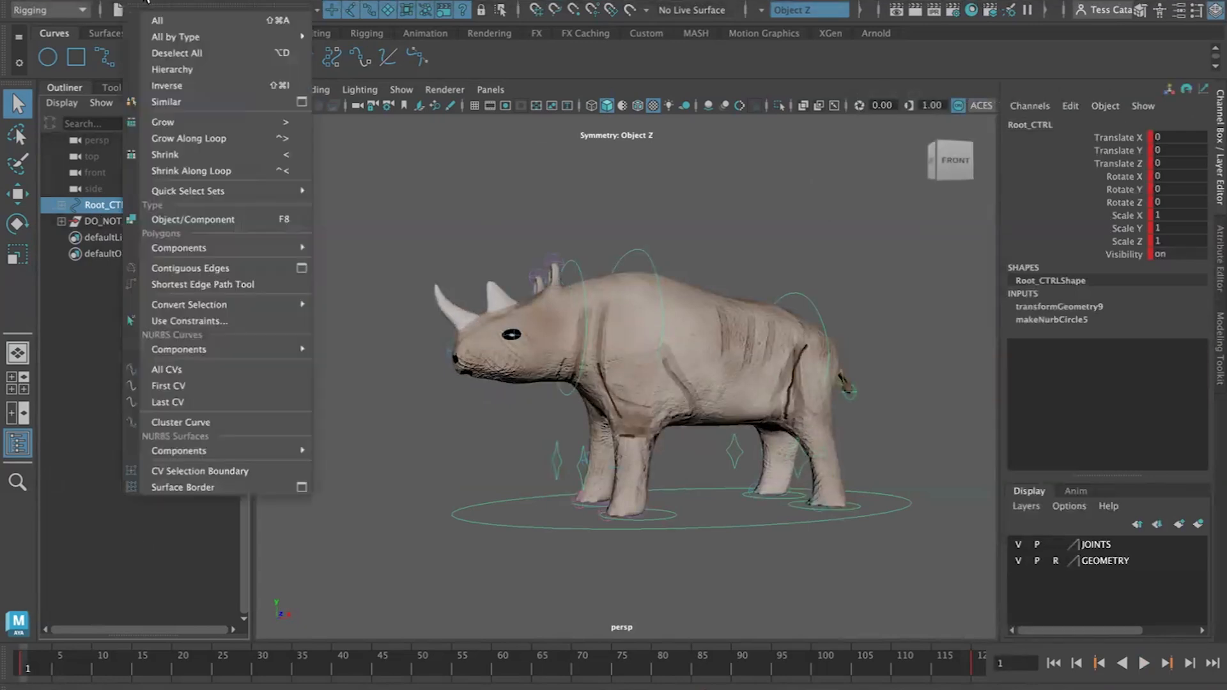
left_click(168, 69)
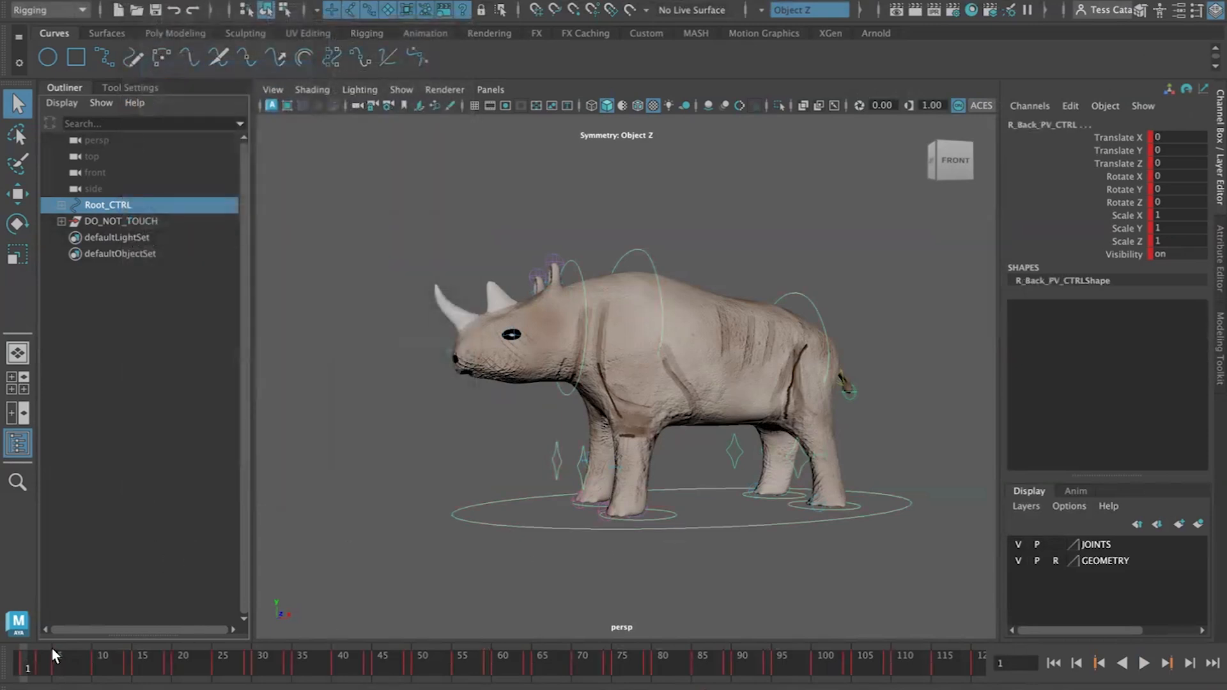
left_click(60, 204)
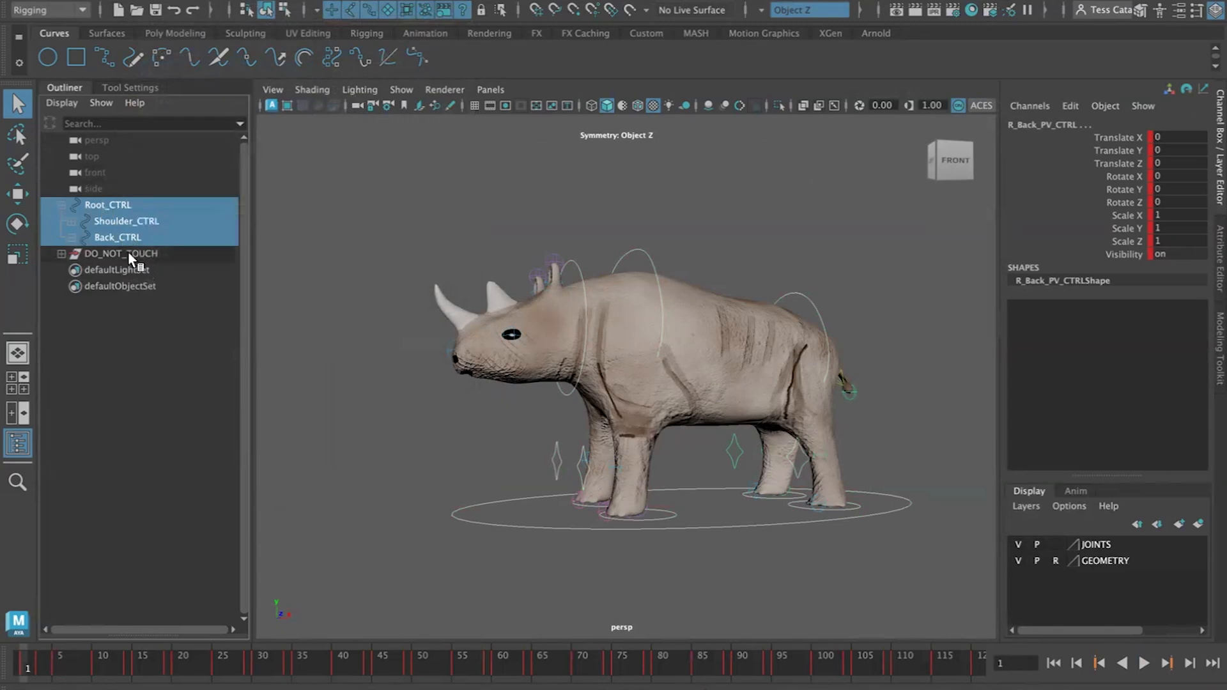
Play the rhino's animation to review the existing walk, then return to the first frame
scroll(498, 497, "down", 10)
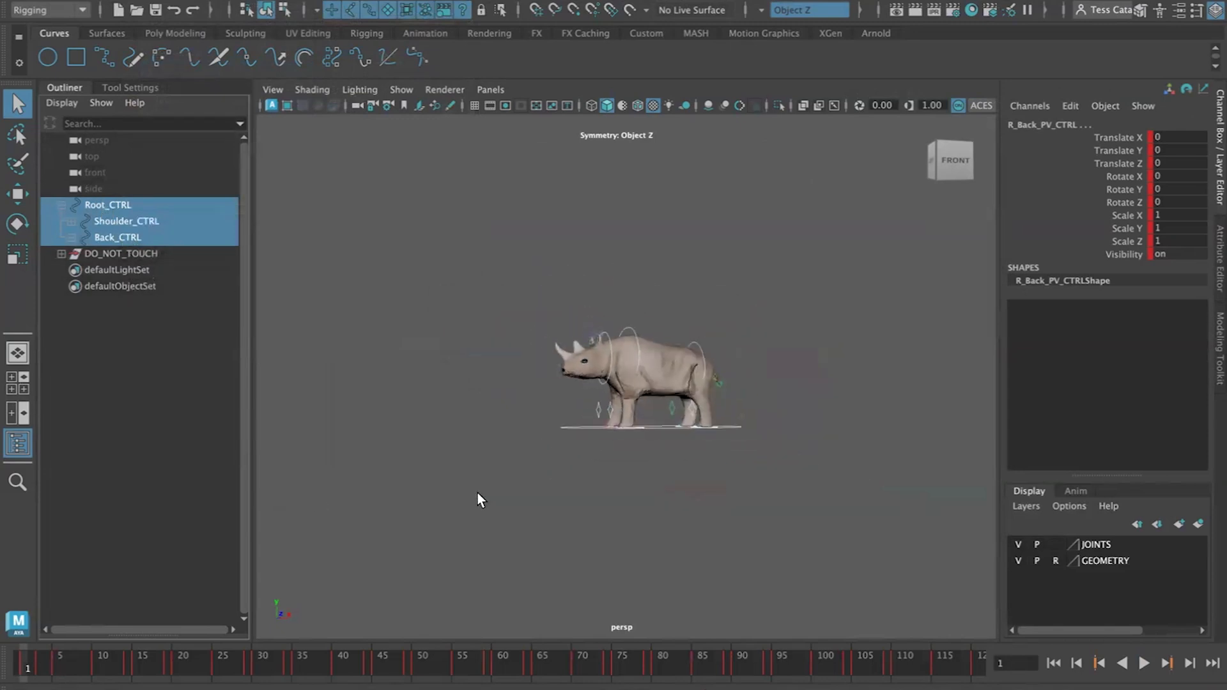
middle_click_drag(500, 470, 619, 460, "alt")
left_click_drag(620, 460, 633, 475, "alt")
left_click(1144, 664)
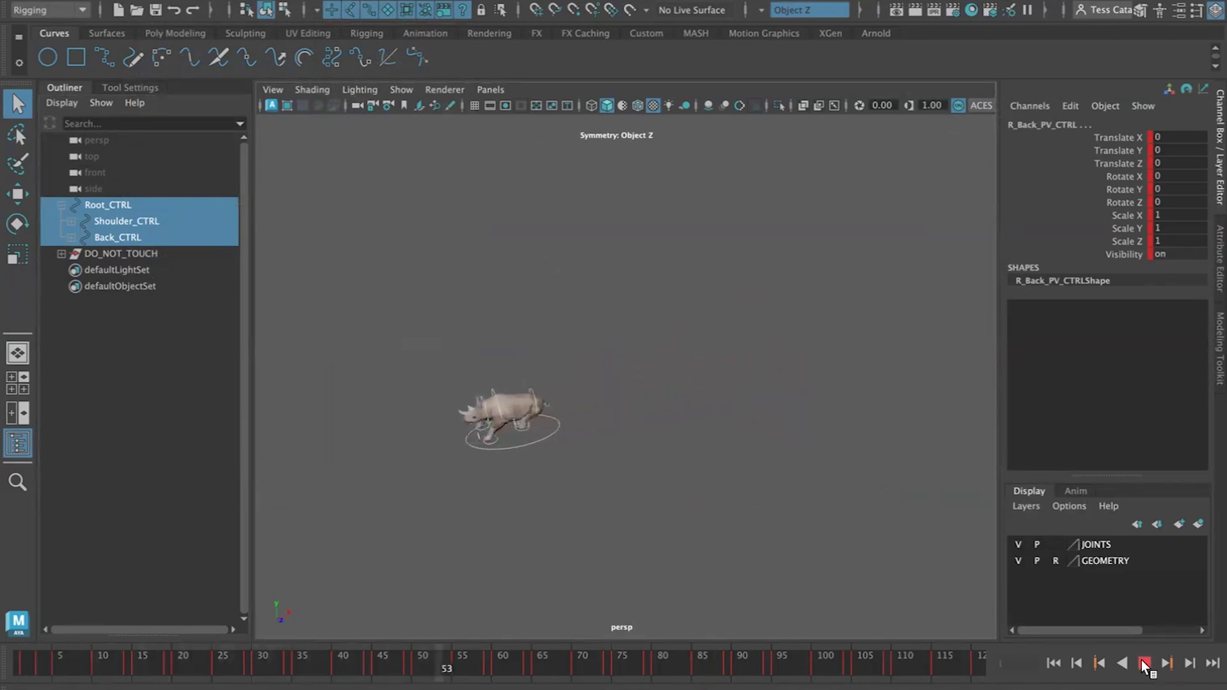
left_click(1144, 664)
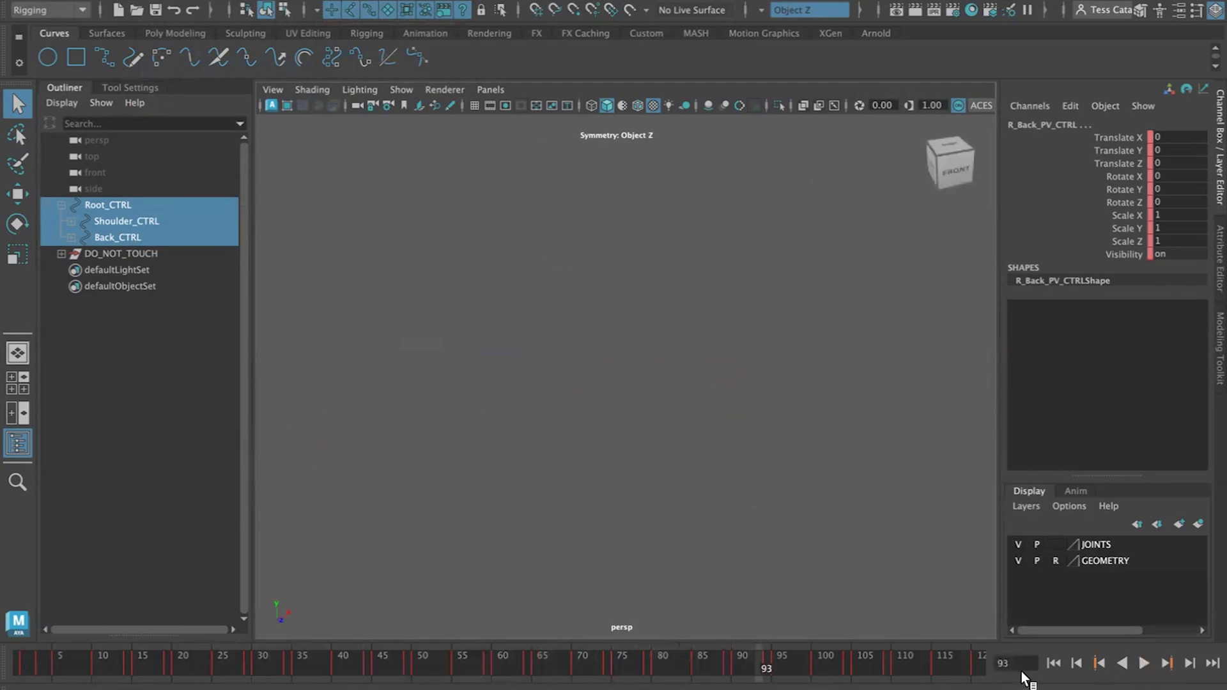
left_click(1052, 665)
scroll(739, 357, "up", 7)
middle_click_drag(740, 360, 483, 412, "alt")
scroll(482, 412, "up", 2)
scroll(483, 413, "up", 5)
left_click_drag(497, 437, 424, 317, "alt")
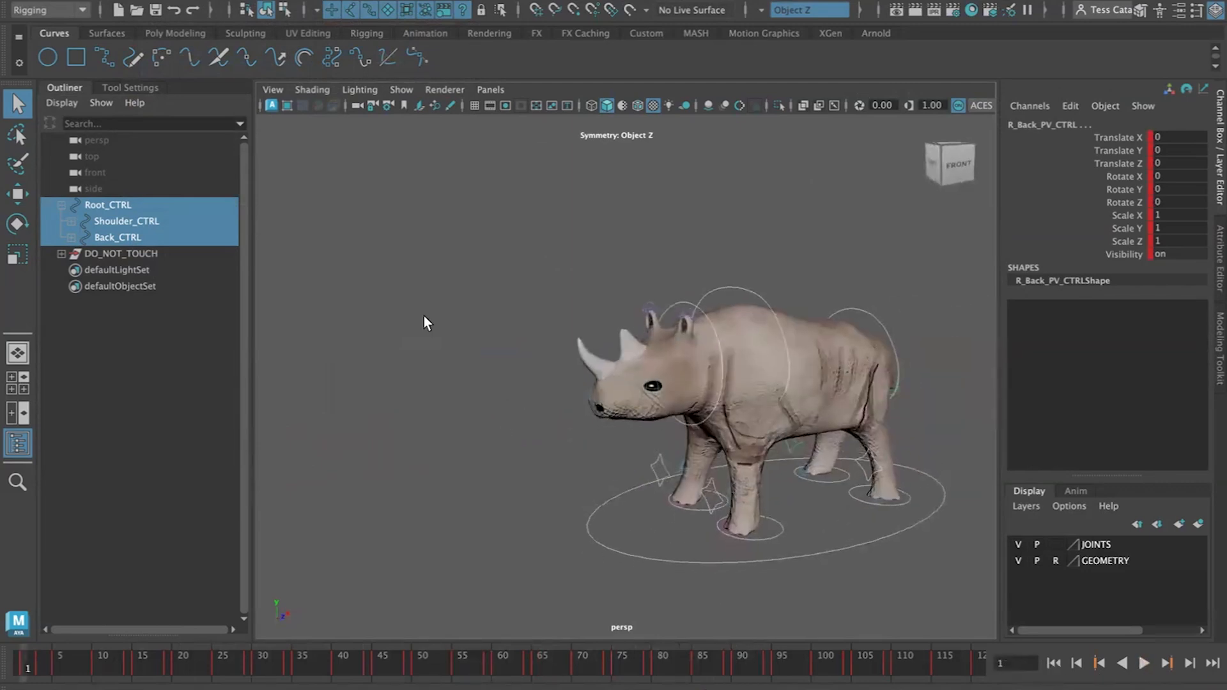
Expand Shoulder_CTRL in the Outliner and step forward through the walk cycle key by key
left_click(71, 221)
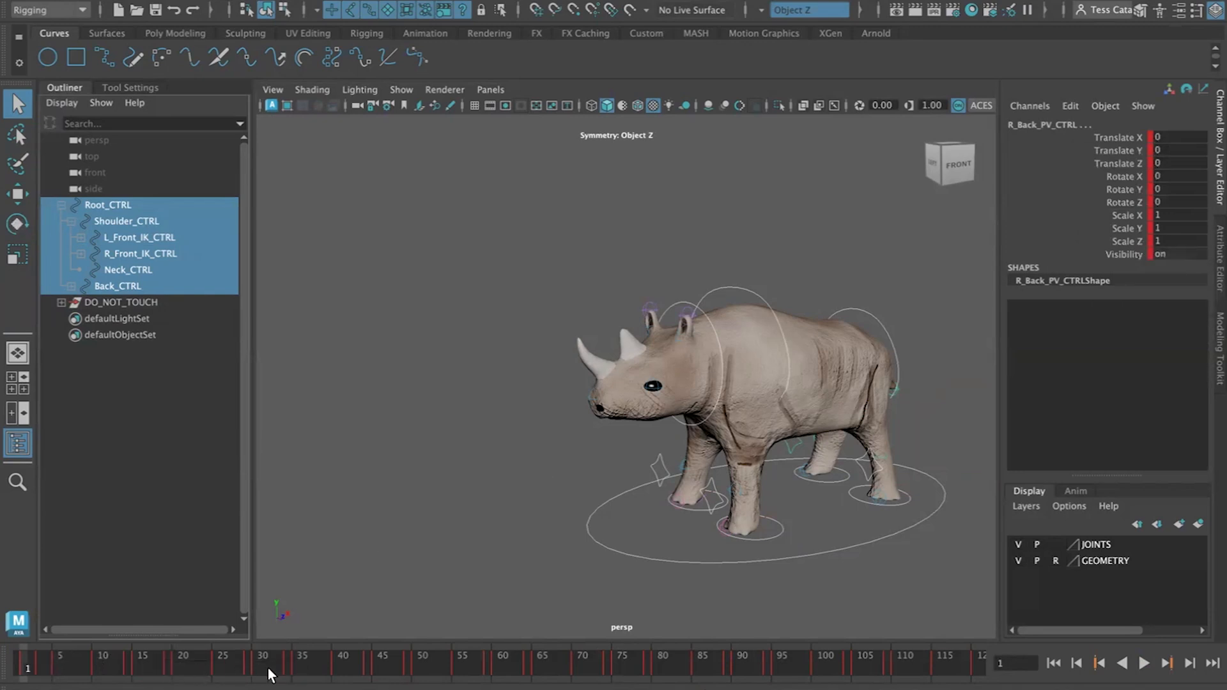
left_click(1190, 664)
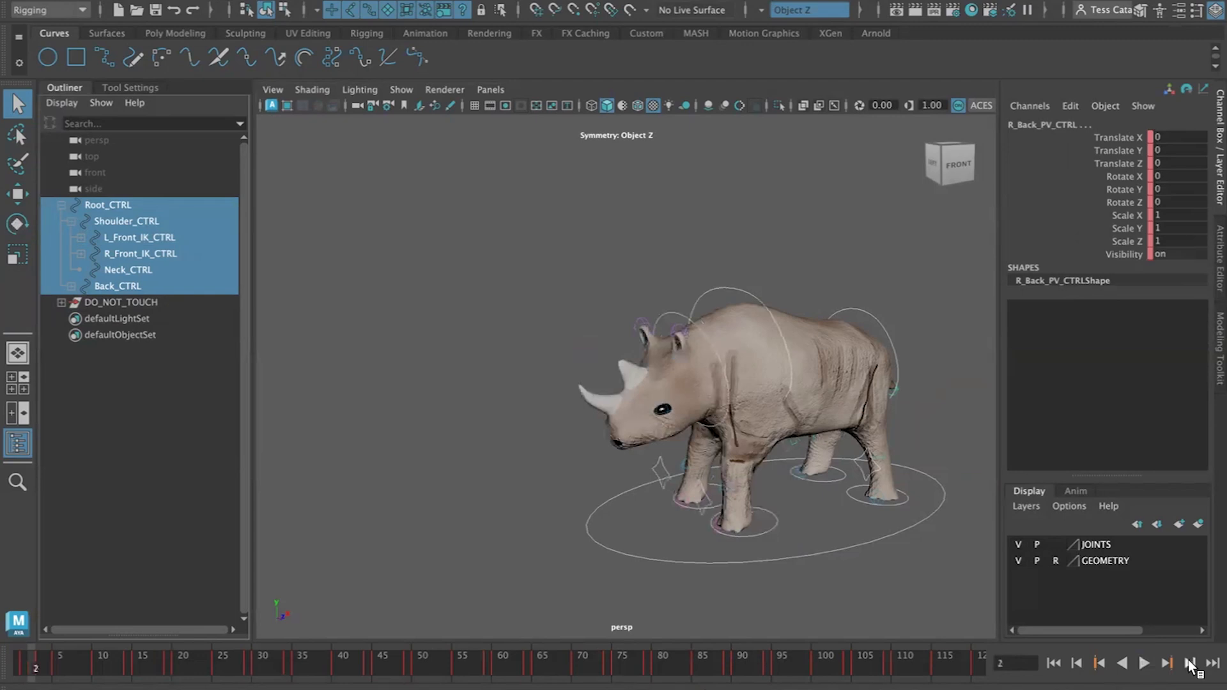
left_click(1190, 663)
left_click(1190, 664)
left_click(1190, 663)
left_click(1190, 664)
left_click(1191, 663)
left_click(1190, 664)
left_click(1191, 663)
left_click(1191, 663)
left_click(1190, 663)
left_click(1190, 664)
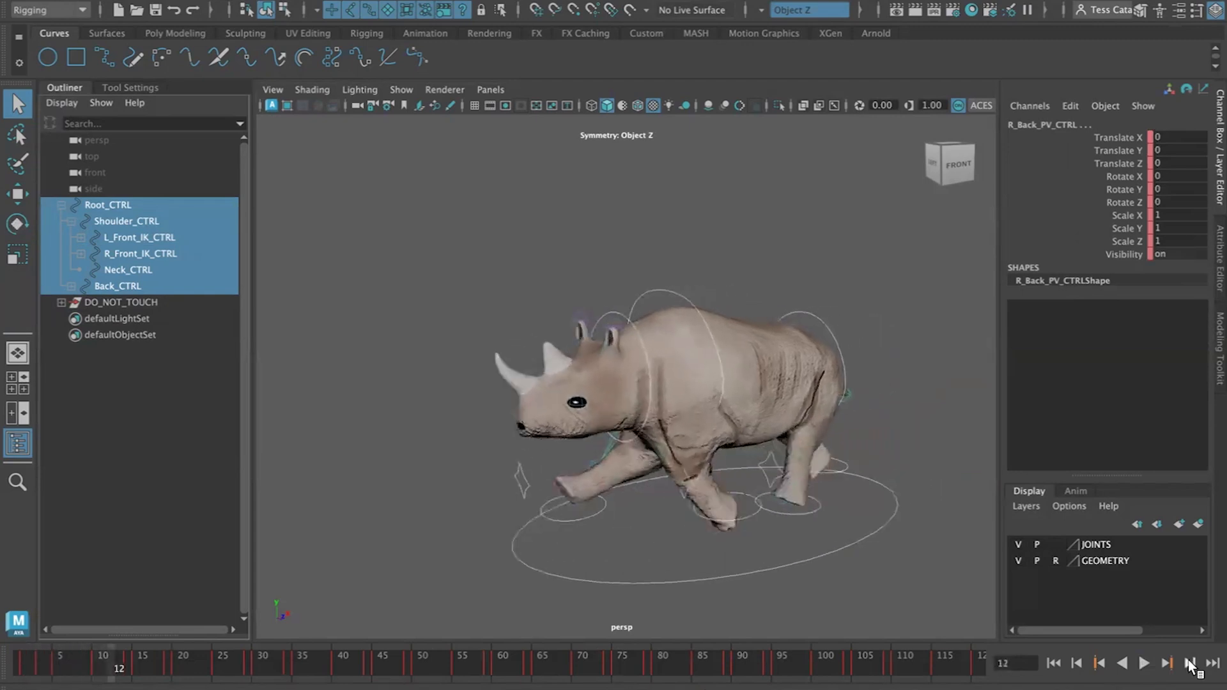
left_click(1190, 665)
left_click(1191, 664)
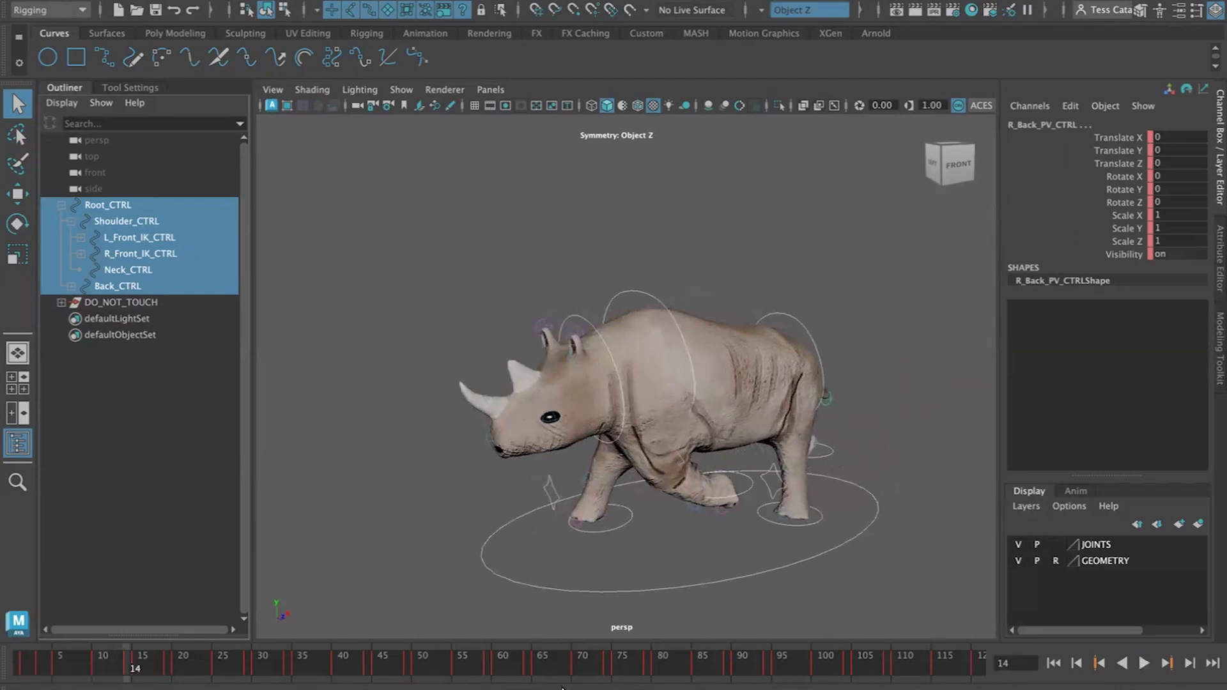
left_click(1189, 665)
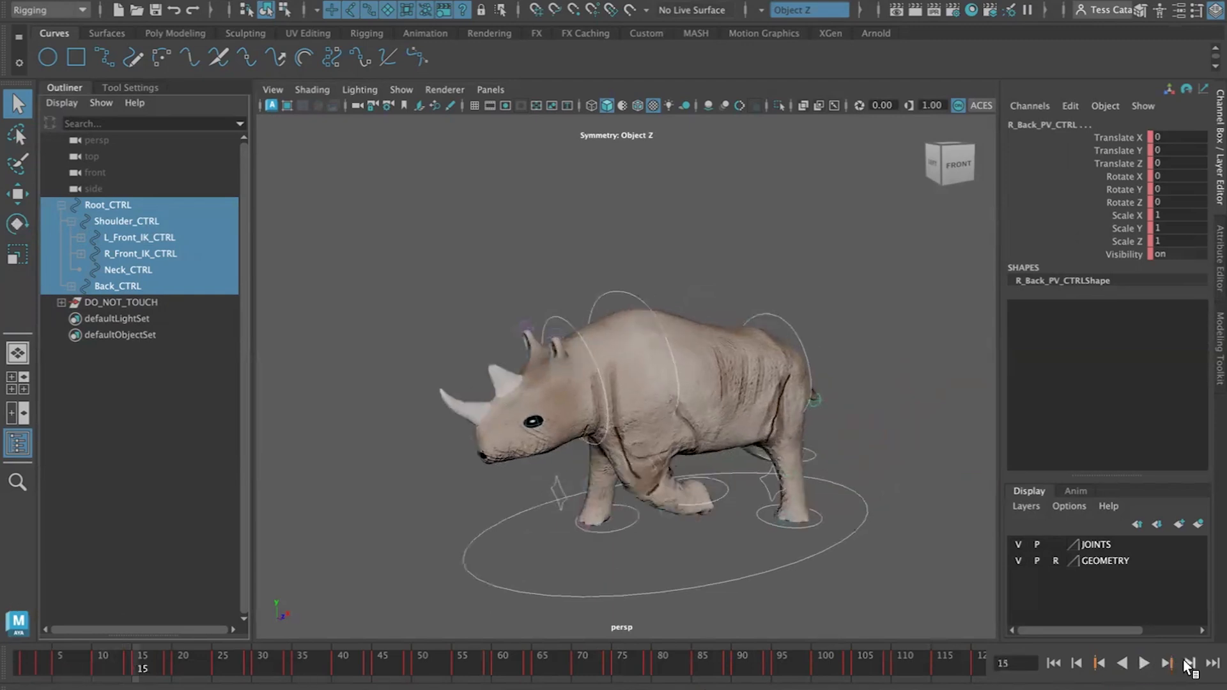
left_click(1189, 665)
left_click(1189, 665)
Step backward and forward through the walk frames, play the animation, and return to the start
left_click(1077, 663)
left_click(1076, 663)
left_click(1077, 663)
left_click(1076, 663)
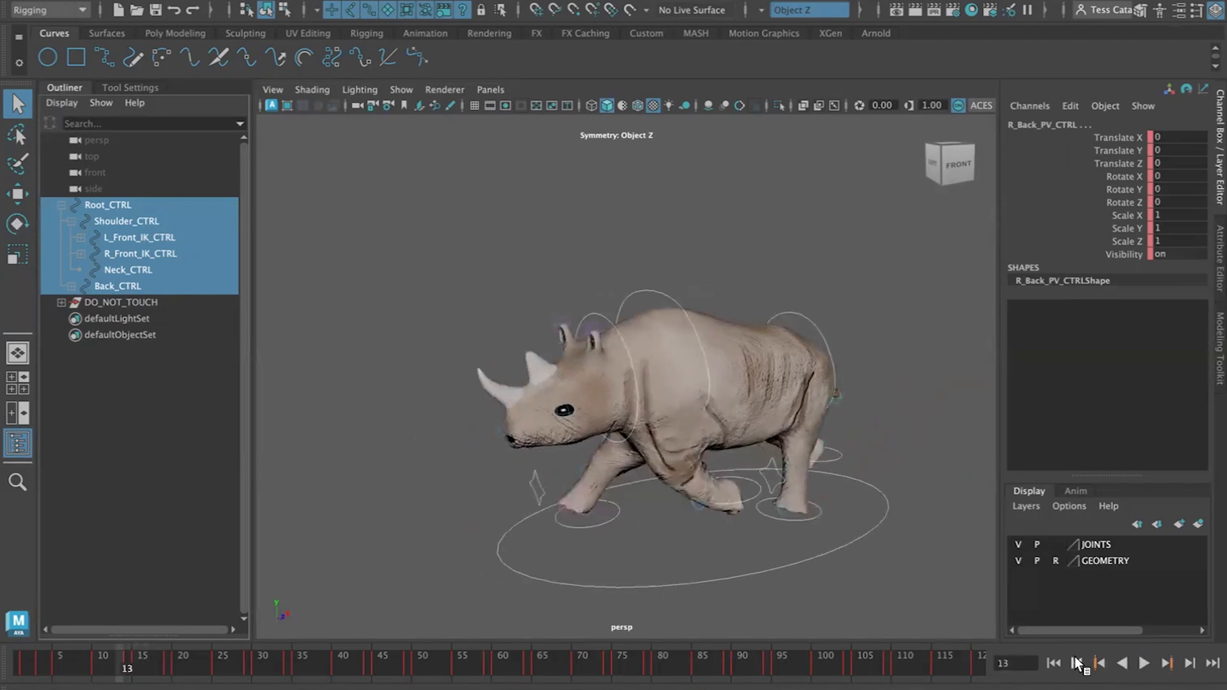
left_click(1077, 663)
left_click(1076, 662)
left_click(1077, 662)
left_click(1077, 662)
left_click(1076, 663)
left_click(1077, 662)
left_click(1077, 662)
left_click(1077, 662)
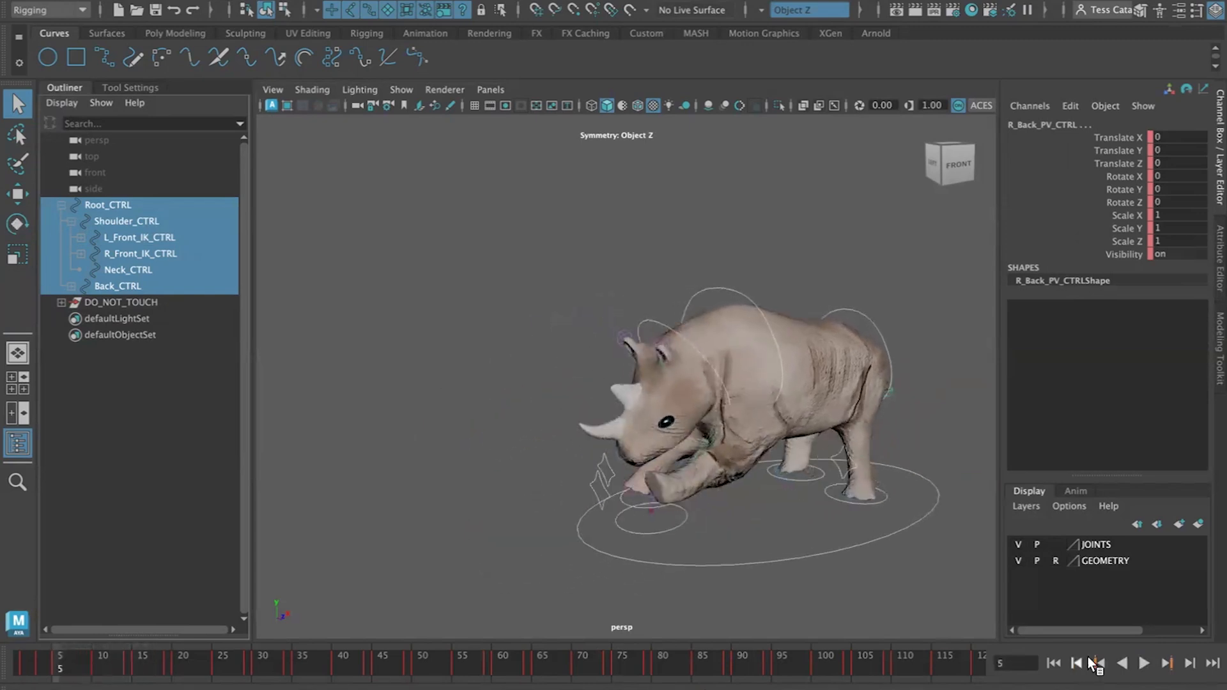
left_click(1099, 664)
left_click(1167, 664)
left_click(1167, 664)
left_click(1167, 663)
left_click(1167, 664)
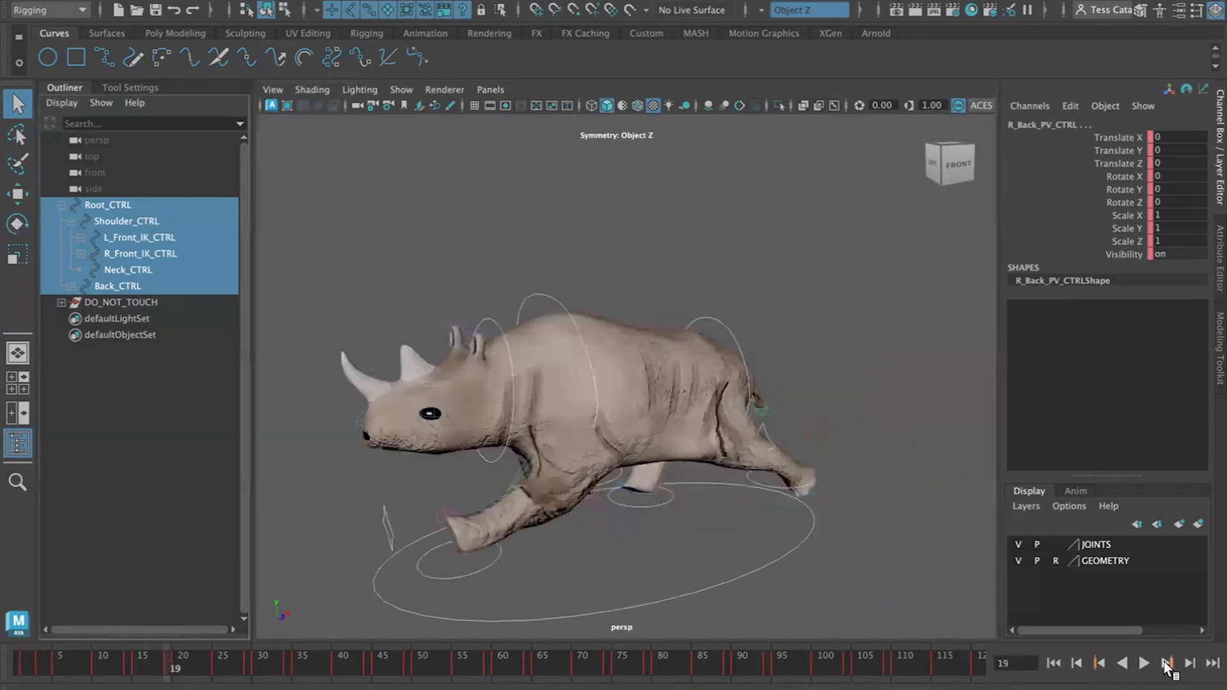
left_click(1167, 664)
left_click(1143, 664)
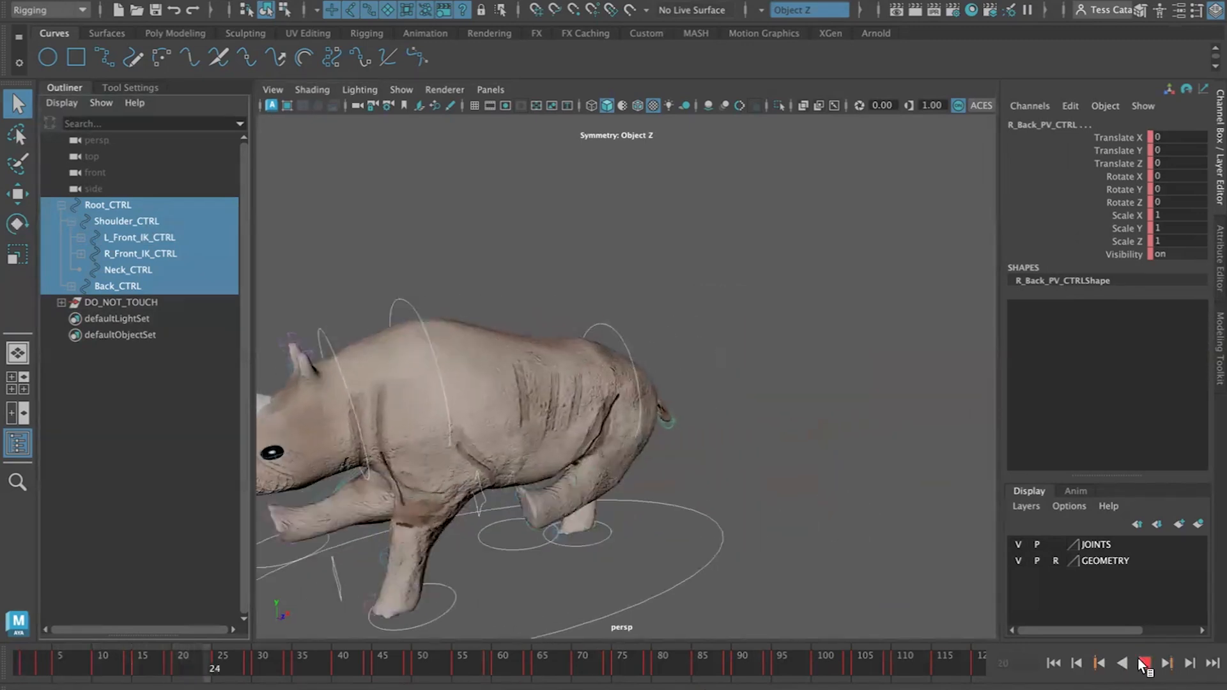
left_click(1144, 664)
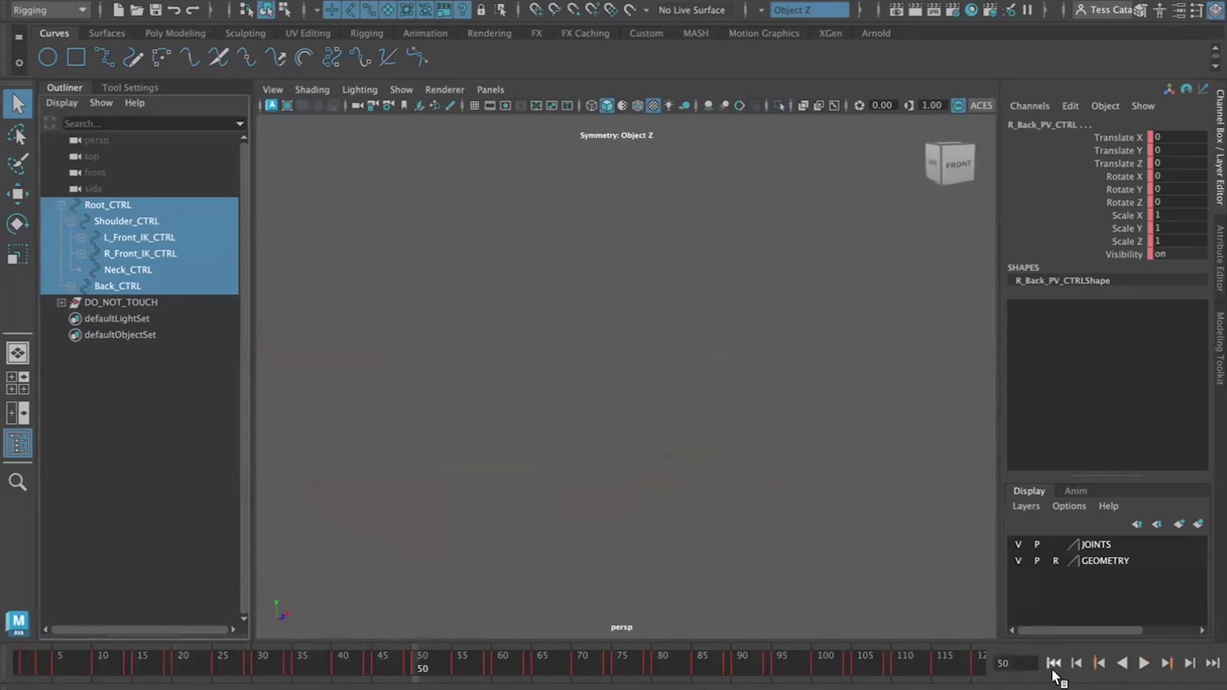
left_click(1054, 664)
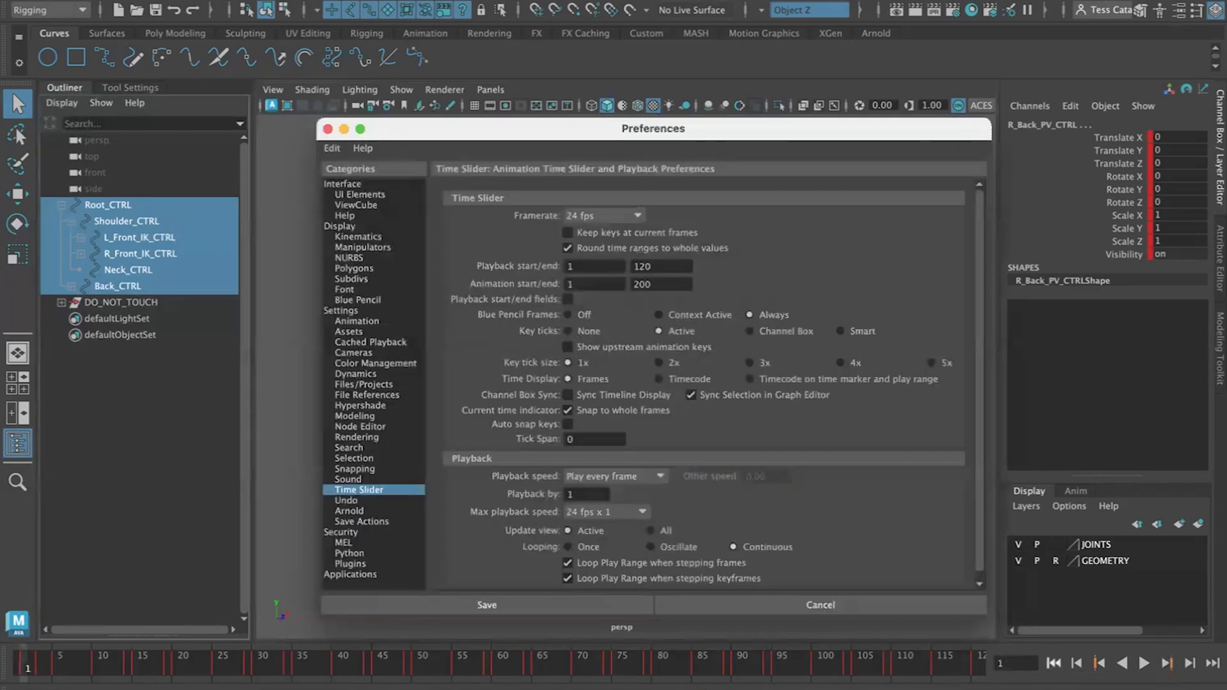
Set the animation end frame to 72 in the Time Slider preferences and save
left_click_drag(511, 132, 429, 167)
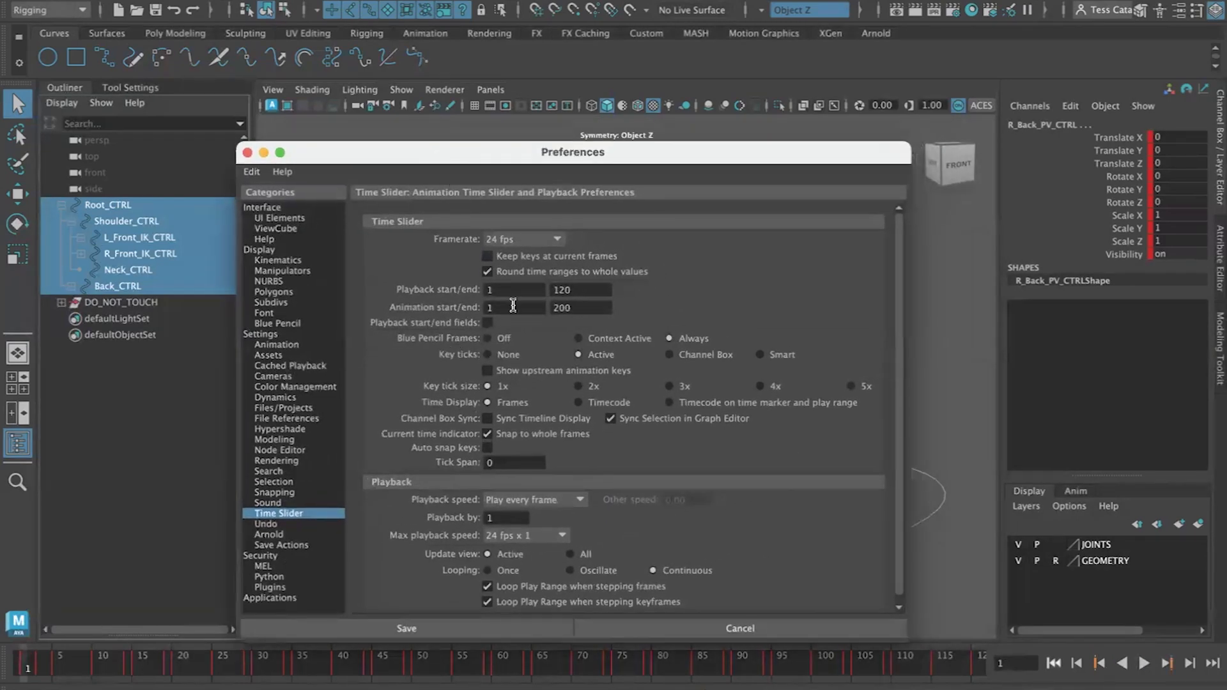
left_click_drag(578, 312, 529, 313)
type("72")
left_click(362, 631)
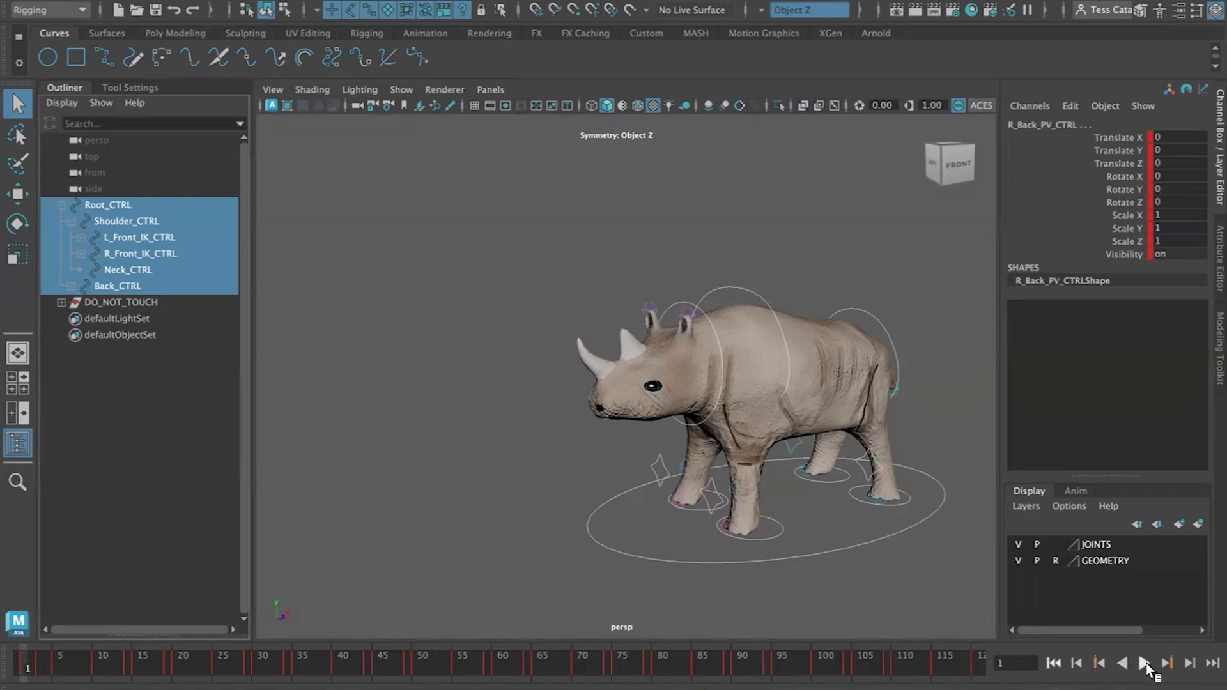
Step forward through the walk cycle key by key up to frame 36
left_click(1190, 664)
left_click(1191, 664)
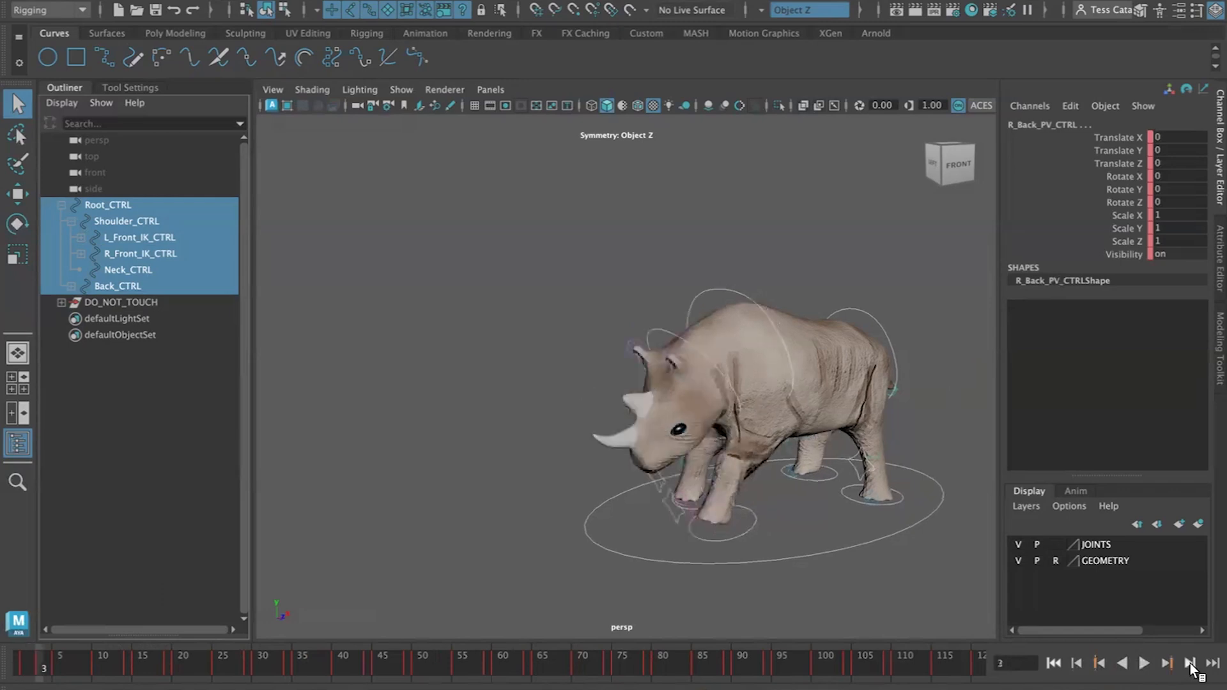
left_click(1191, 663)
left_click(1191, 664)
left_click(1190, 664)
left_click(1191, 664)
left_click(1191, 664)
left_click(1191, 664)
left_click(1190, 663)
left_click(1190, 663)
left_click(1190, 663)
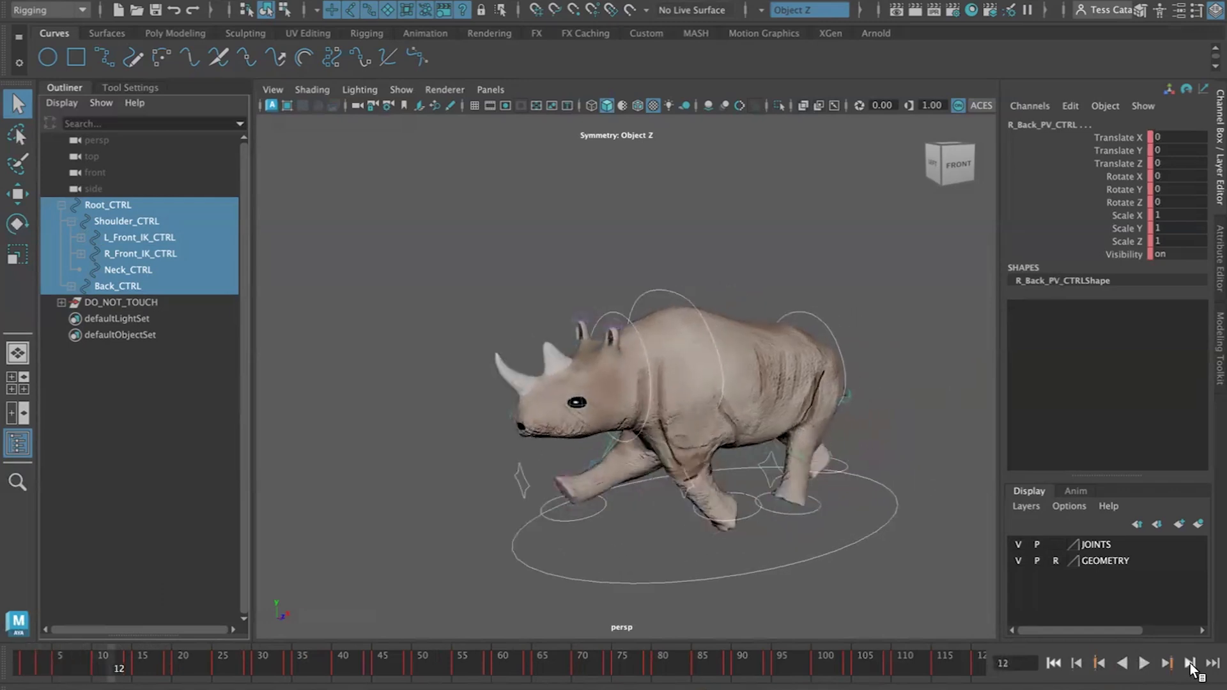
left_click(1190, 663)
left_click(1191, 663)
left_click(1190, 664)
left_click(1190, 663)
left_click(1191, 663)
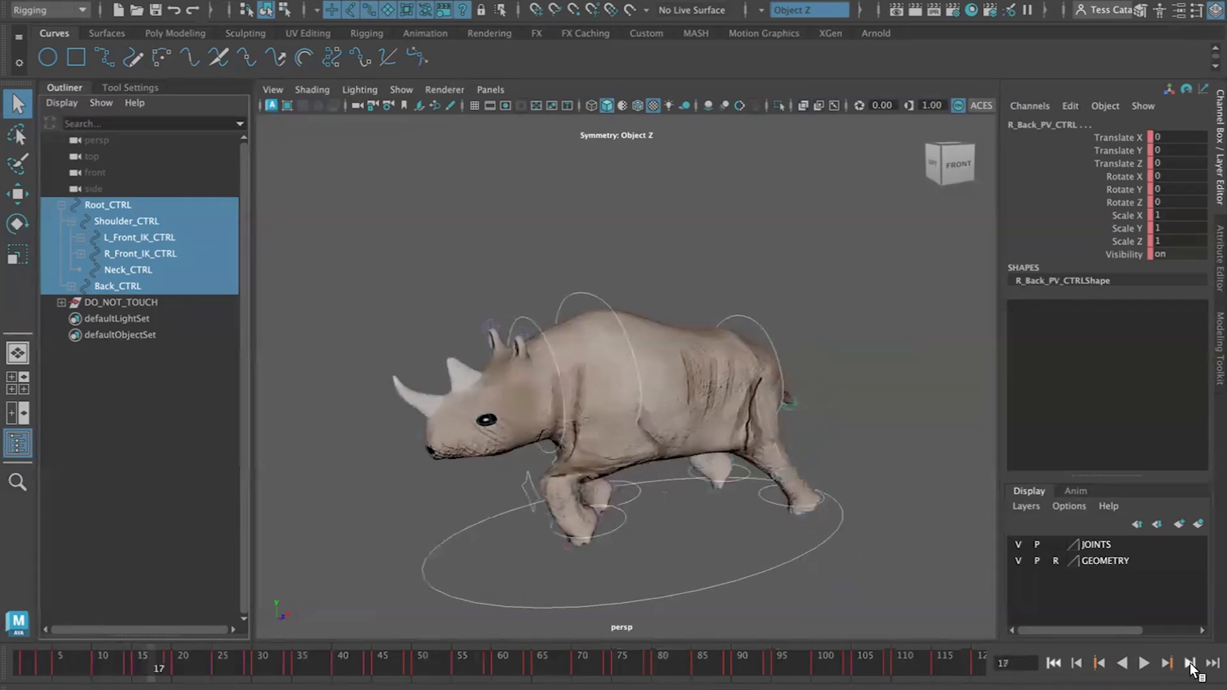
left_click(1190, 663)
left_click(1190, 664)
left_click(1191, 664)
left_click(1190, 664)
left_click(1191, 663)
left_click(1191, 664)
left_click(1191, 664)
left_click(1190, 663)
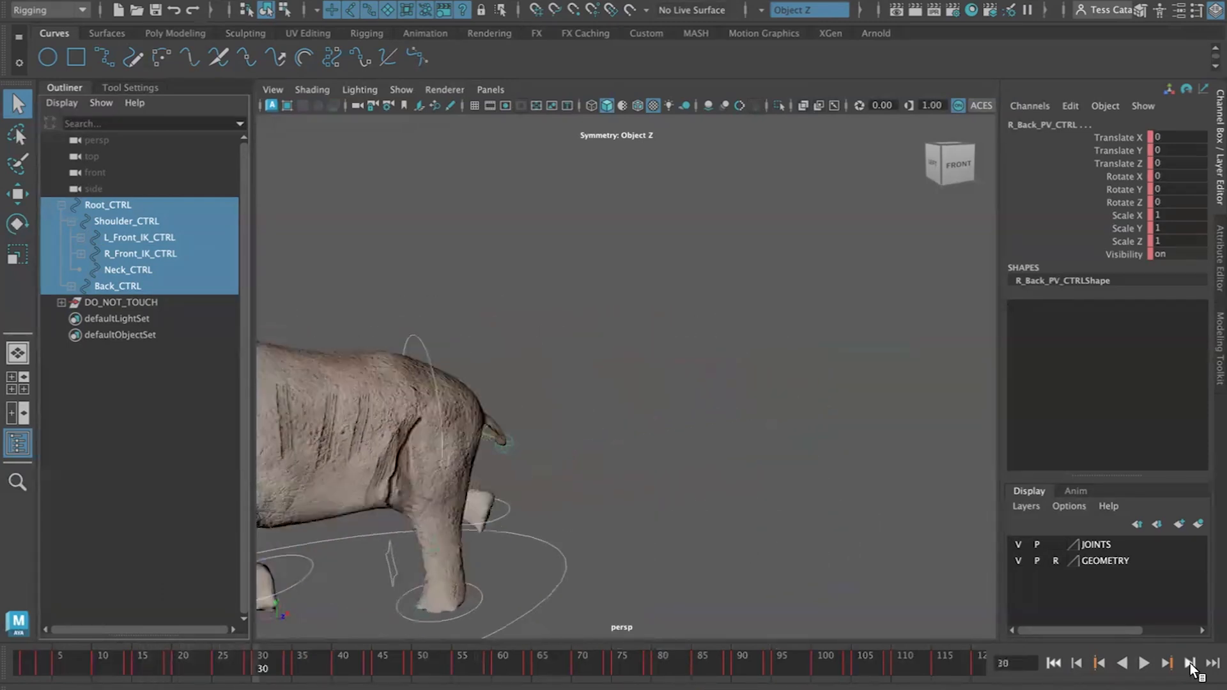
left_click(1190, 664)
left_click(1190, 663)
left_click(1191, 663)
left_click(1191, 663)
left_click(1190, 663)
At frame 36, rotate the neck control to turn the head and key its Rotate X, Y and Z channels
key("f")
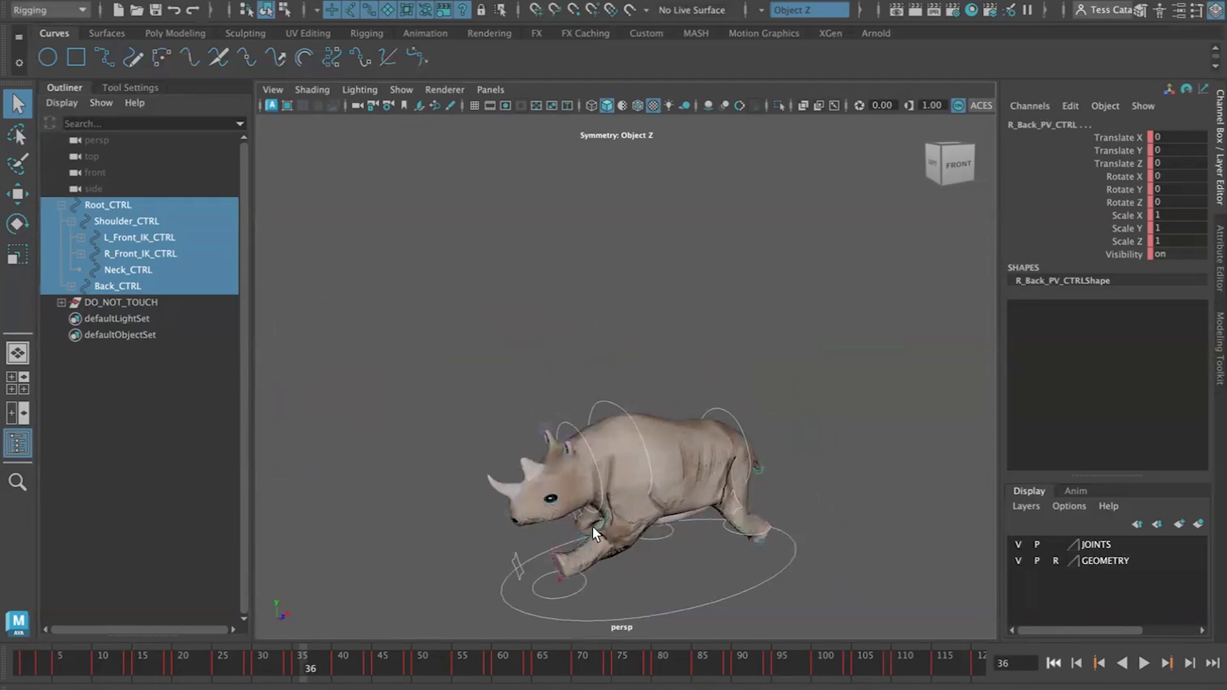
left_click(600, 496)
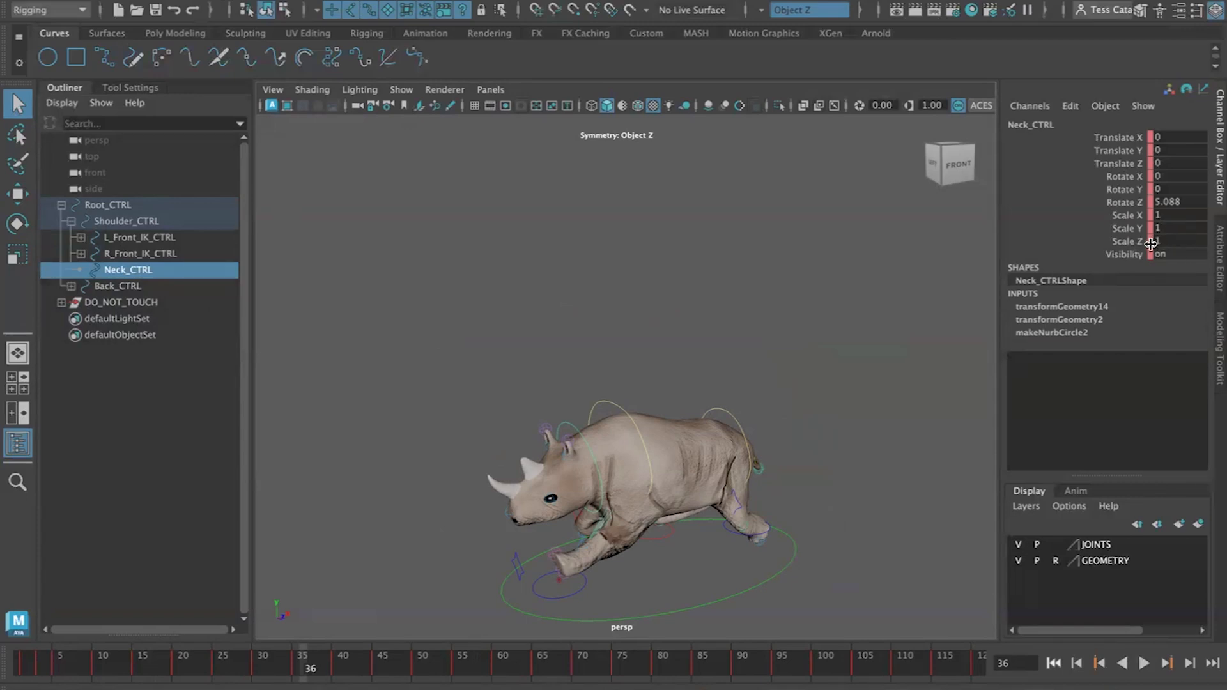
key("e")
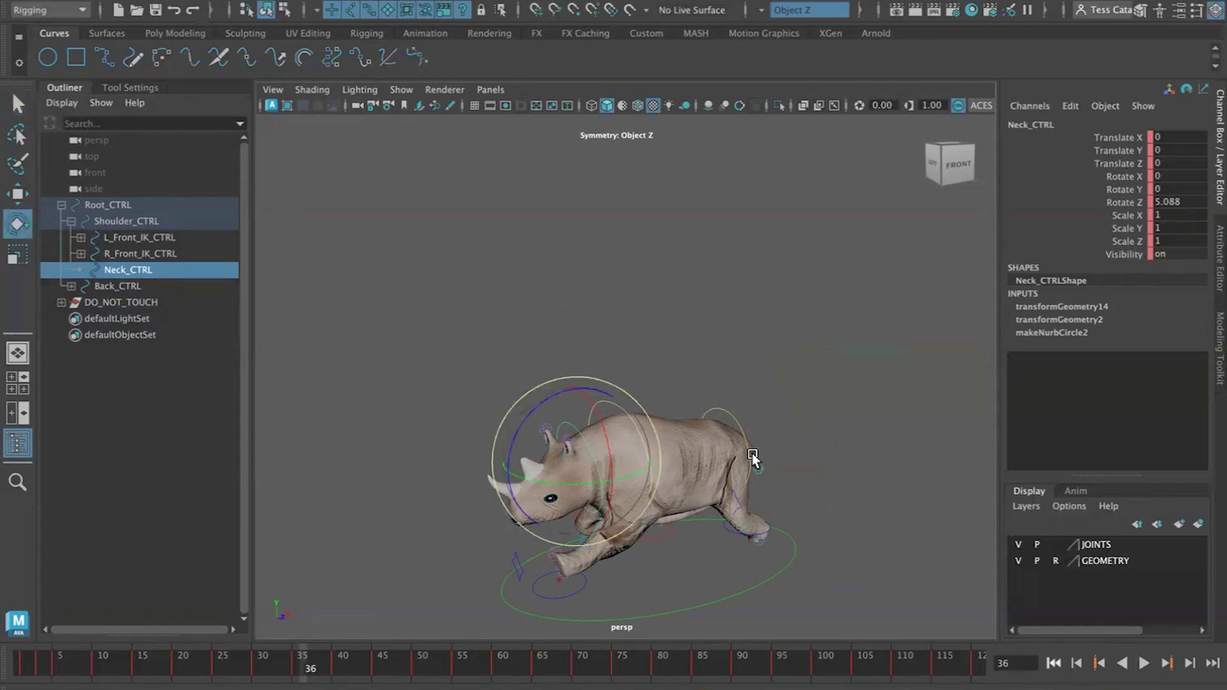
left_click_drag(533, 492, 604, 437)
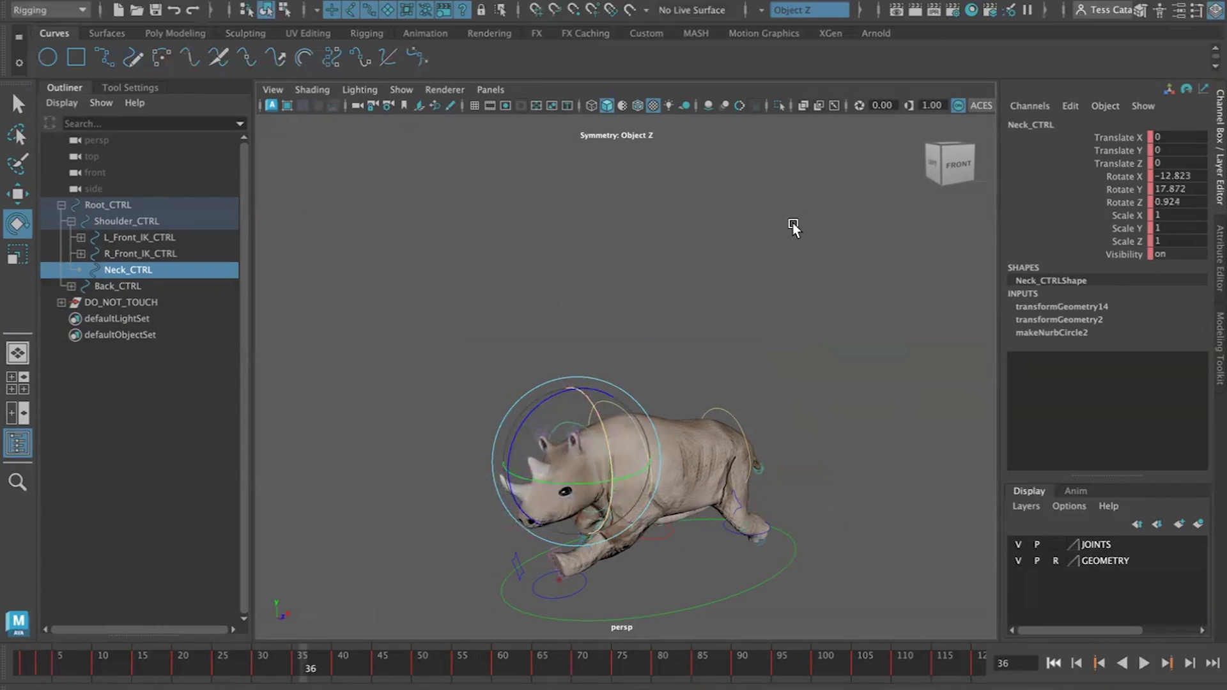
left_click(1122, 177)
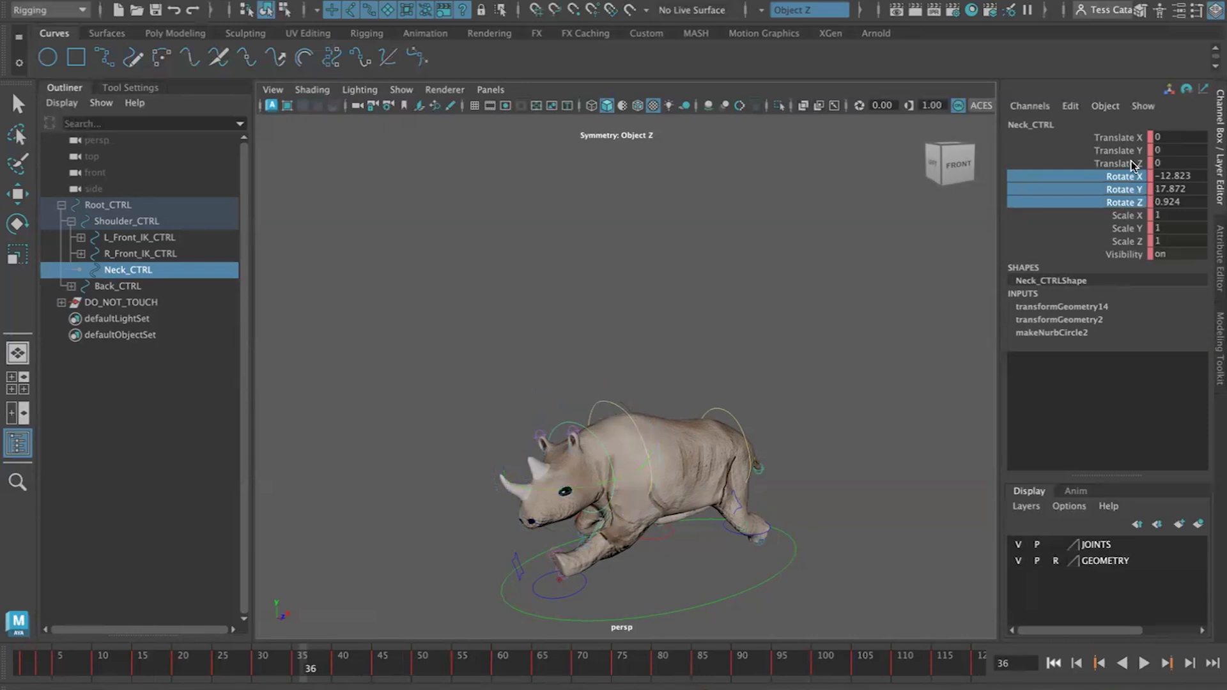
right_click(1117, 202)
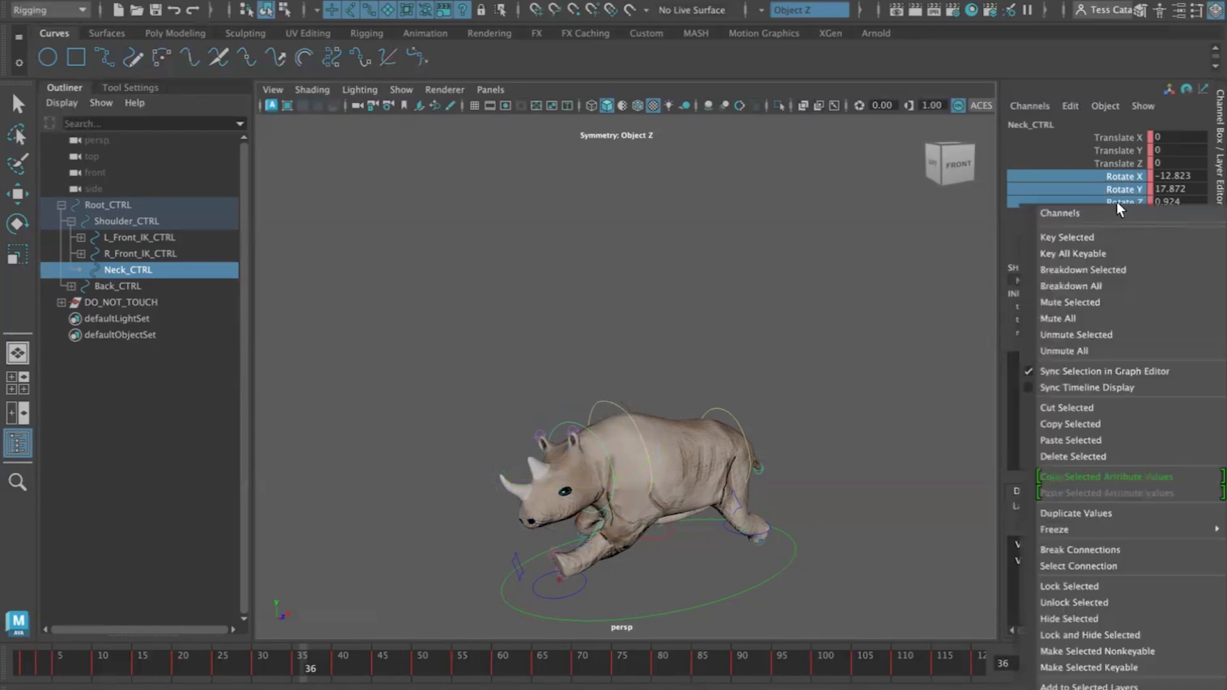
left_click(1091, 236)
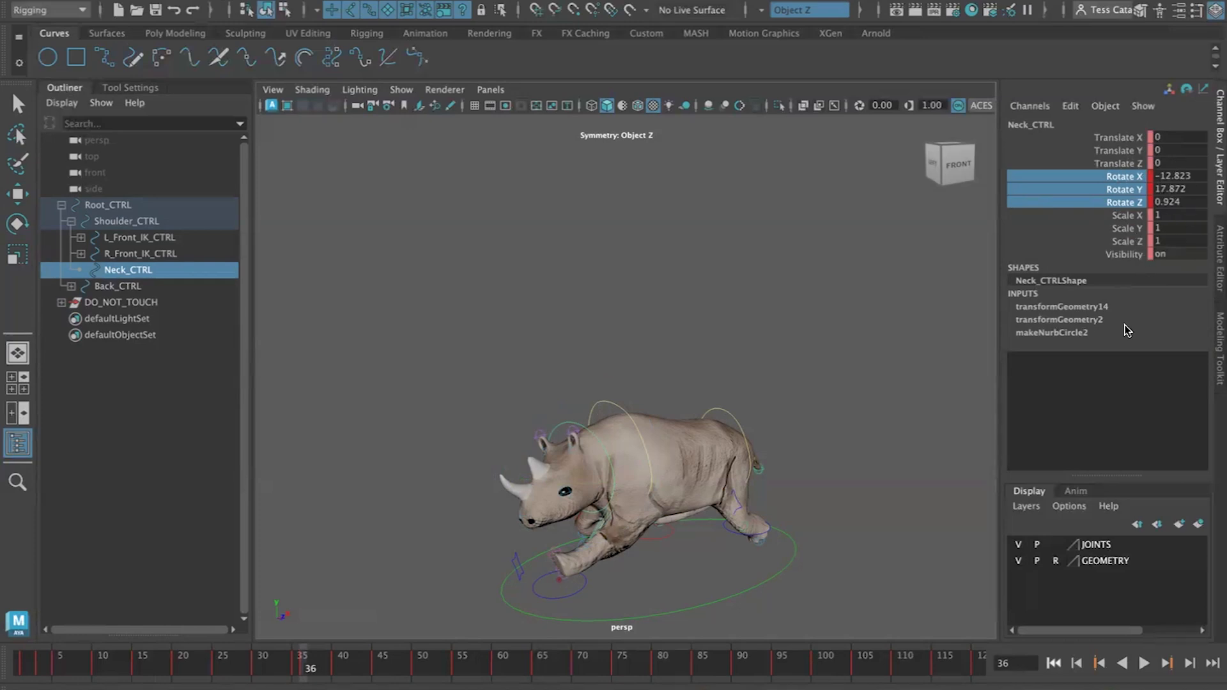
Advance to frame 41, rotate the neck control again and key its three rotation channels
left_click(1191, 663)
left_click(1190, 664)
left_click(1190, 663)
left_click(1190, 664)
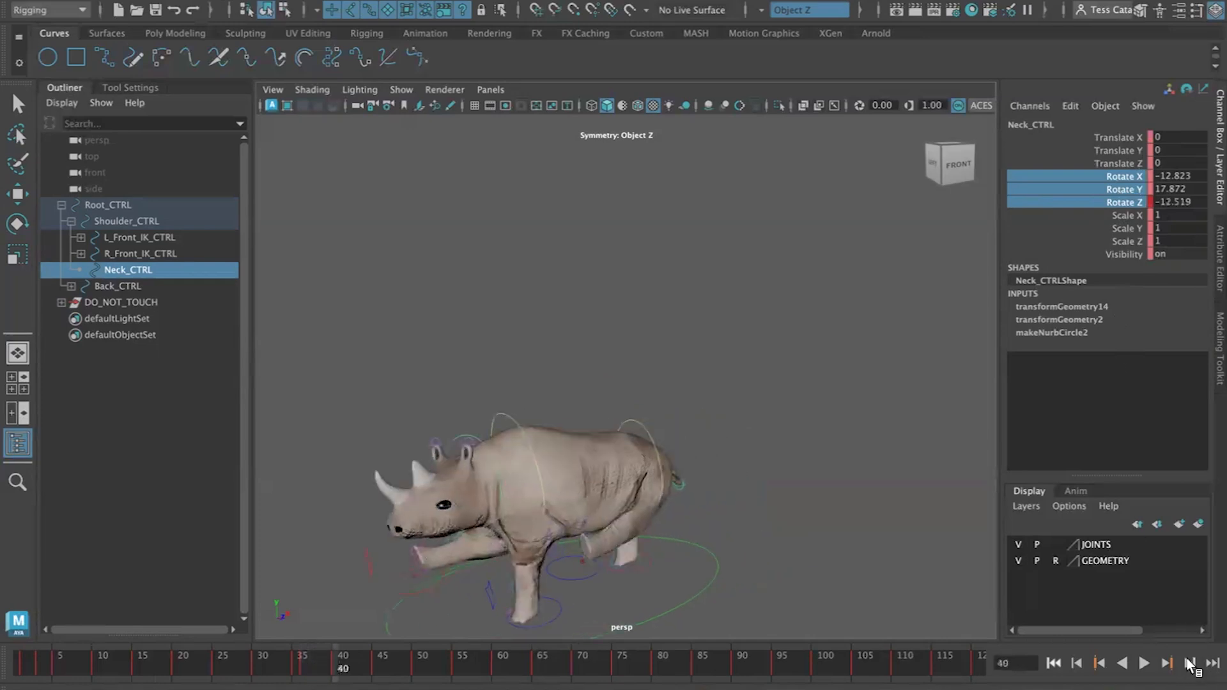
left_click(1190, 663)
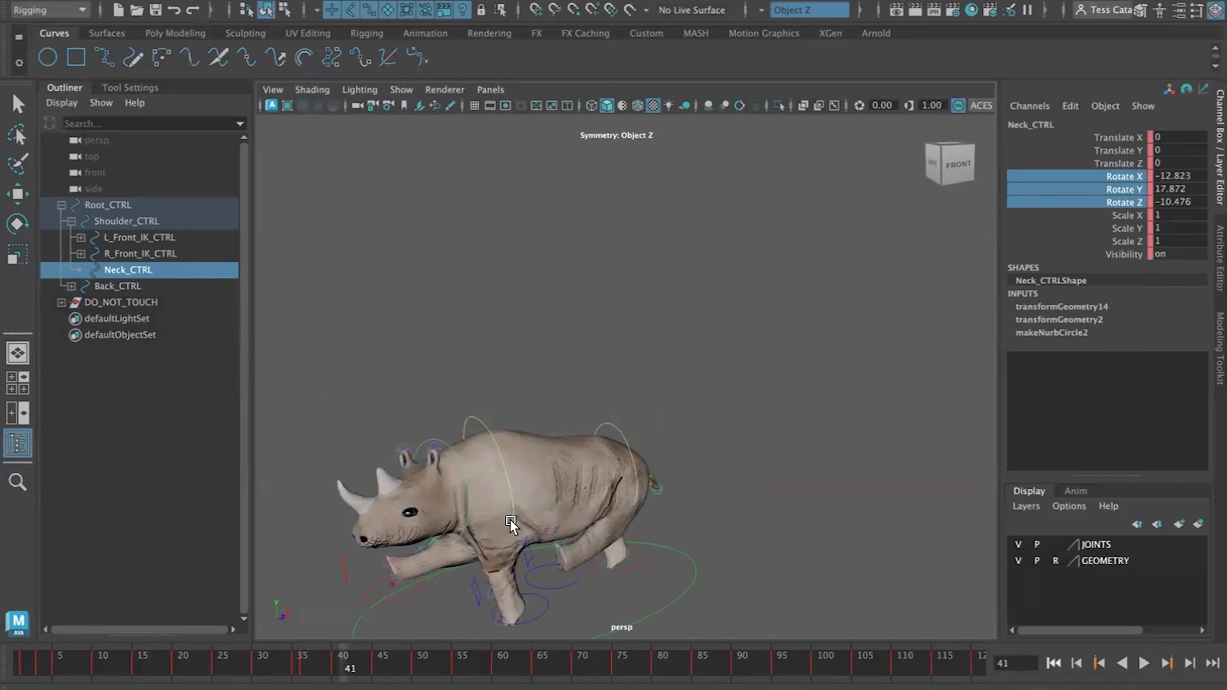
key("e")
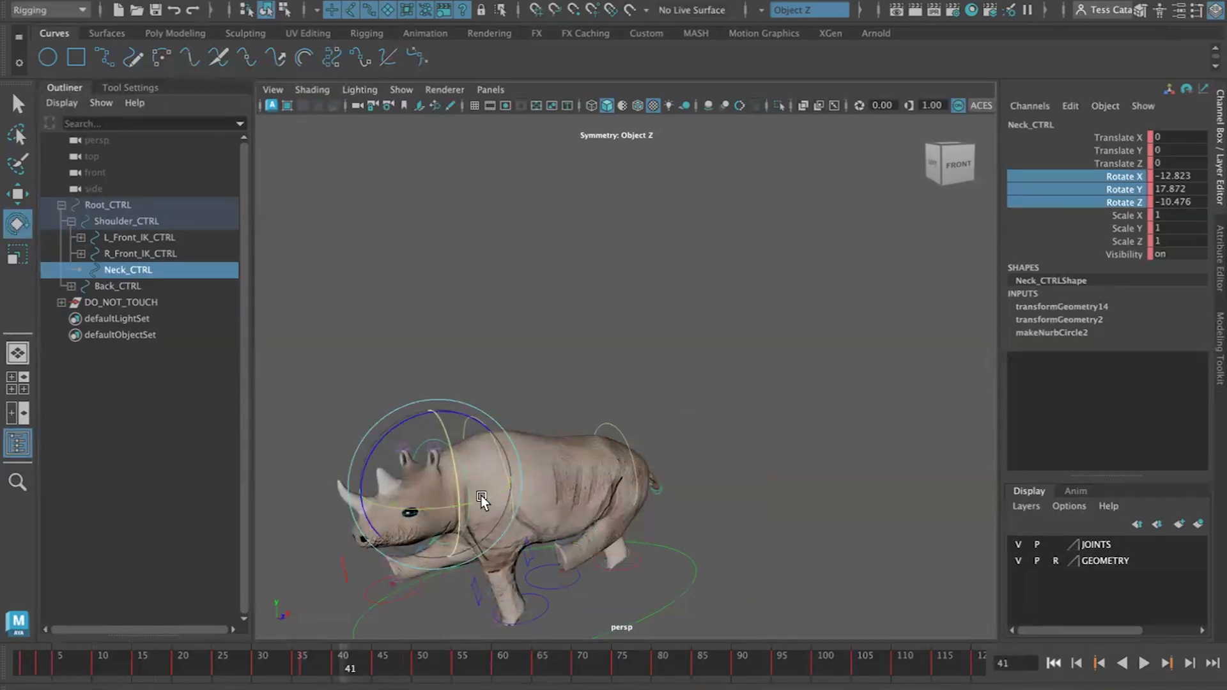
left_click_drag(482, 501, 381, 471)
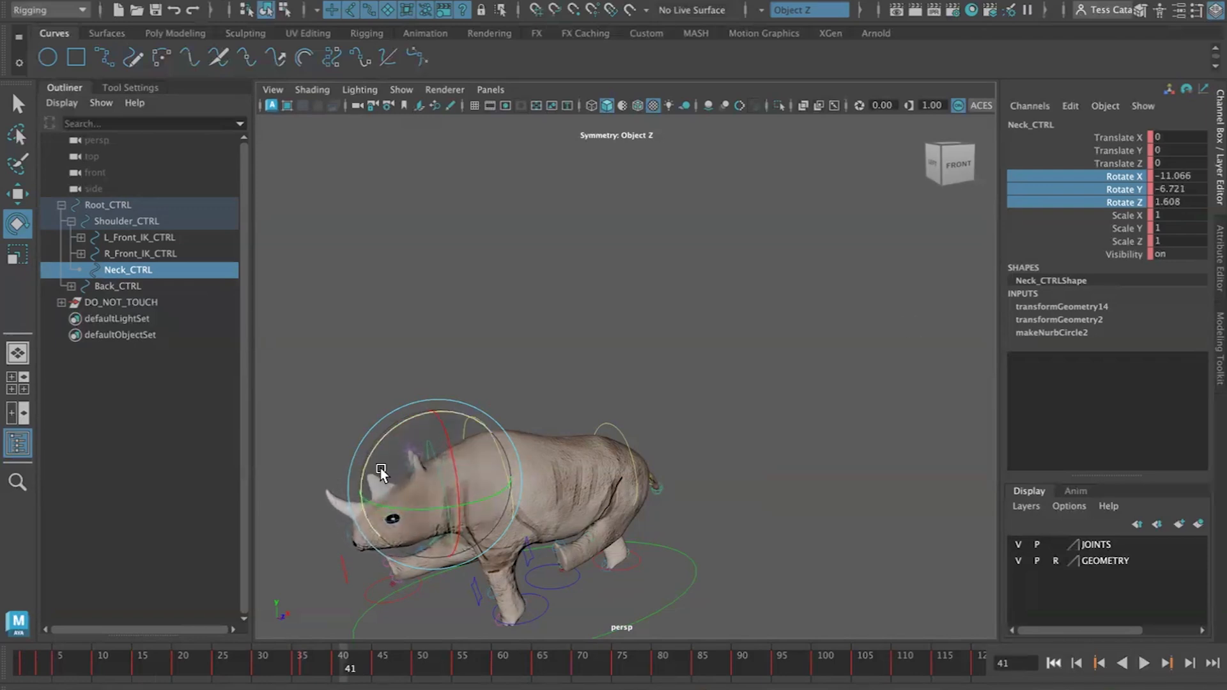
left_click(1125, 178)
left_click(1121, 208, "shift")
right_click(1118, 202)
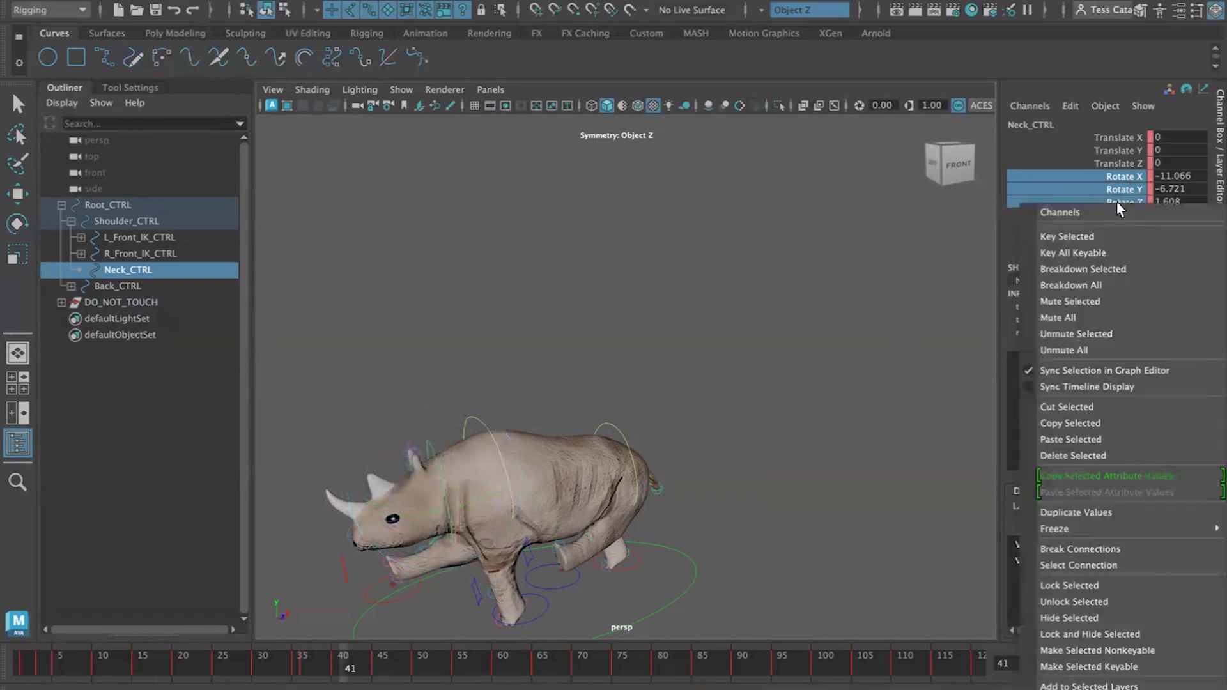
left_click(1103, 233)
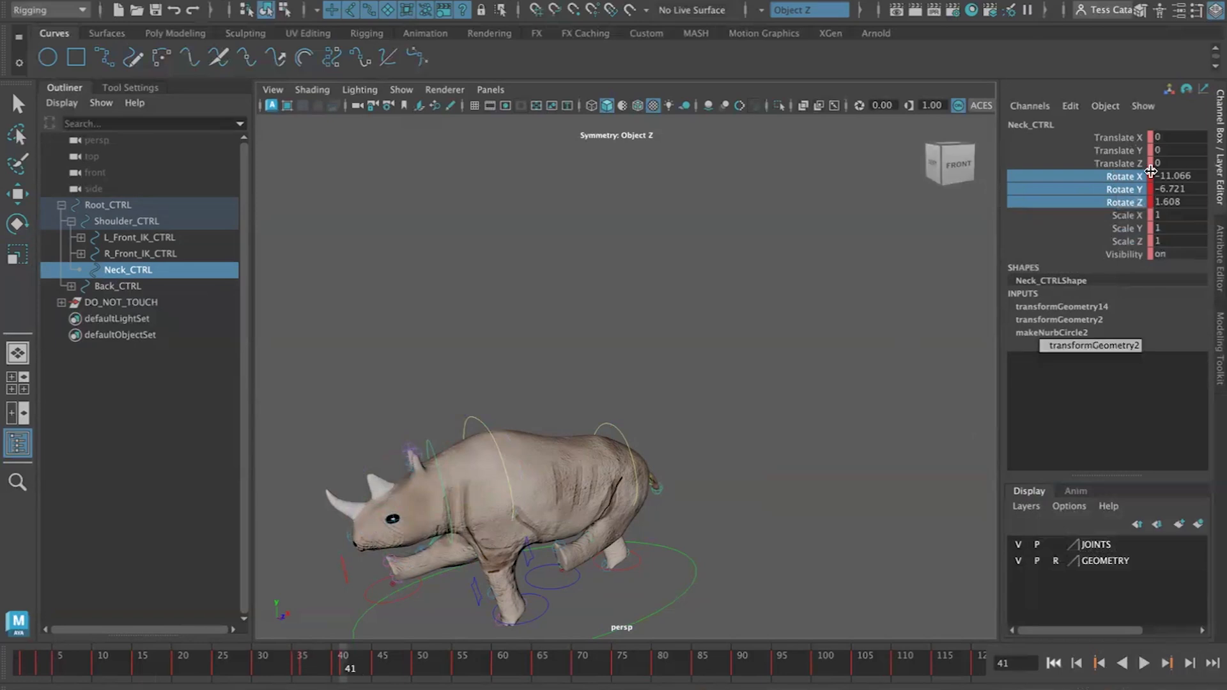
Delete the neck's selected rotation keys and undo the deletion
right_click(1130, 180)
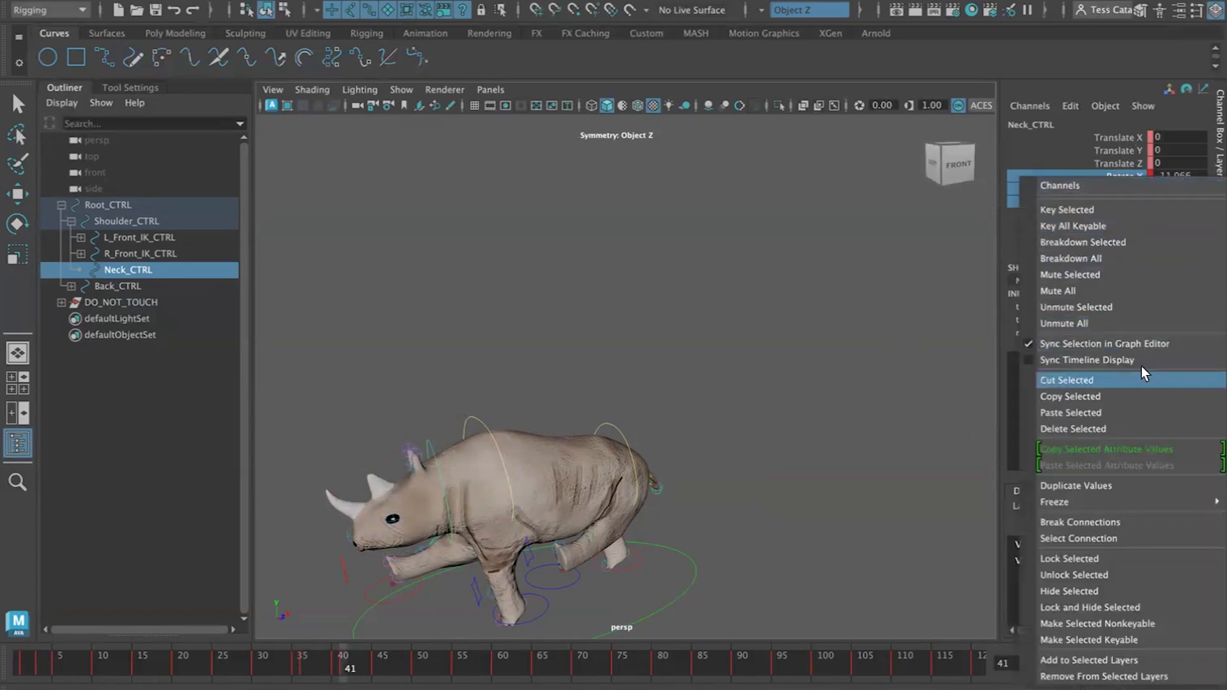
left_click(1134, 427)
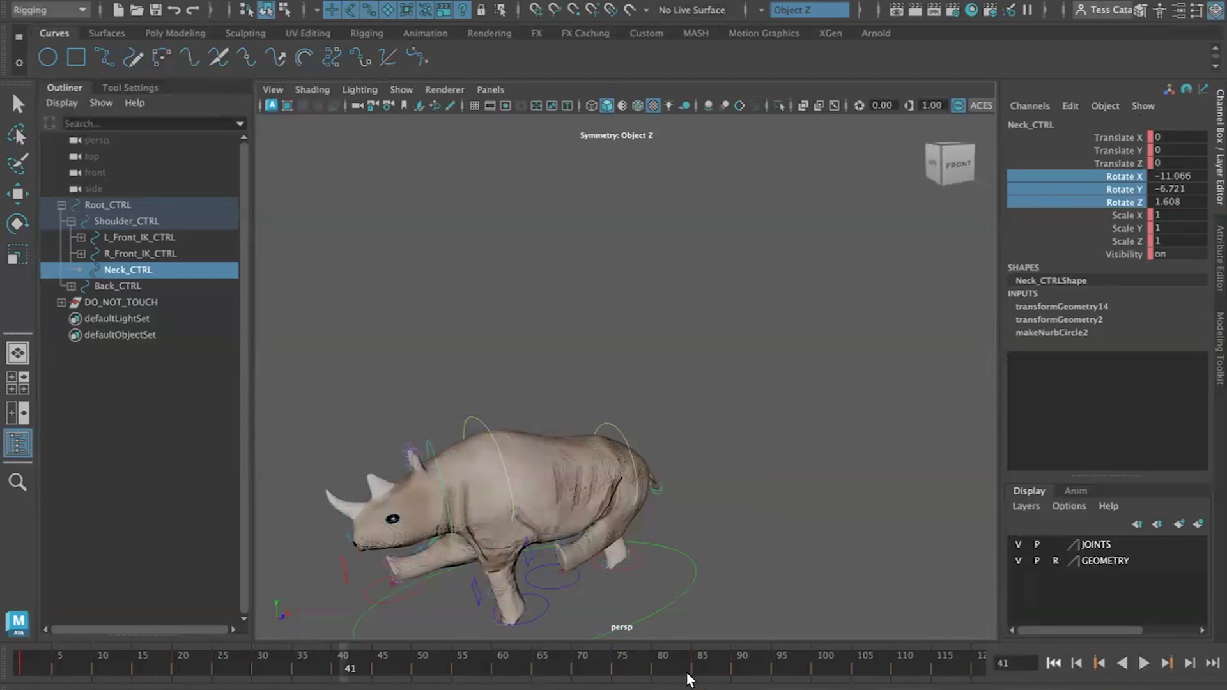
key("ctrl+z")
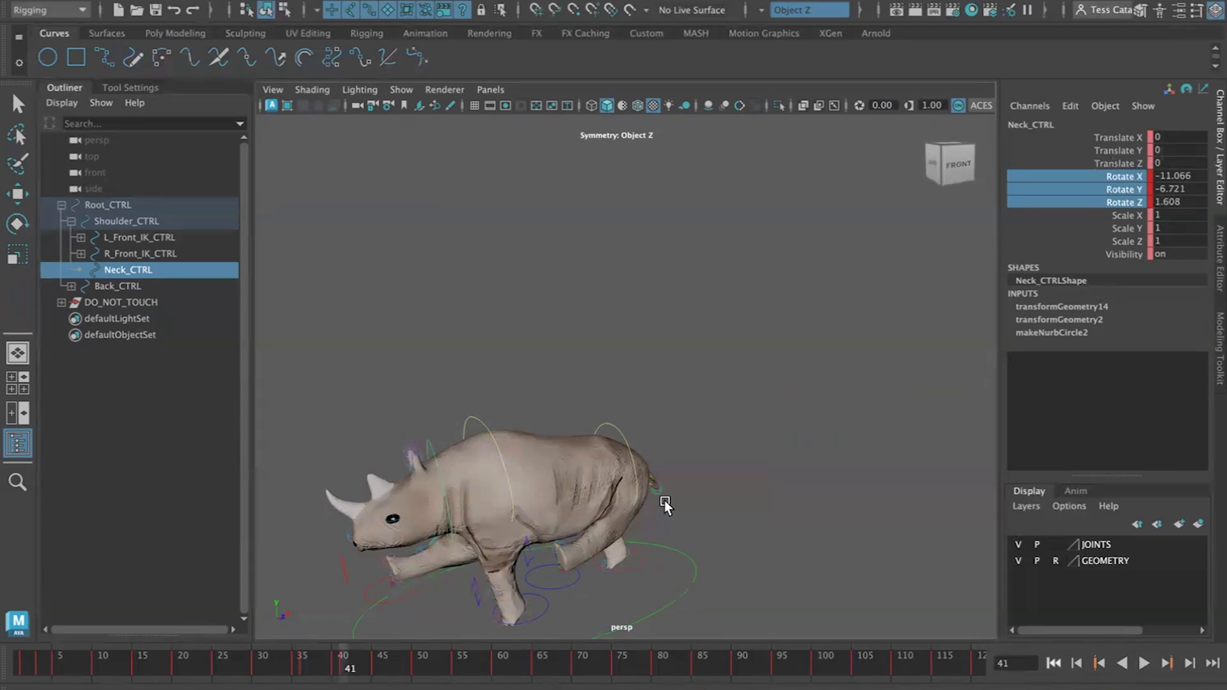
Delete the key at frame 41 from the Time Slider and undo it
left_click(1100, 664)
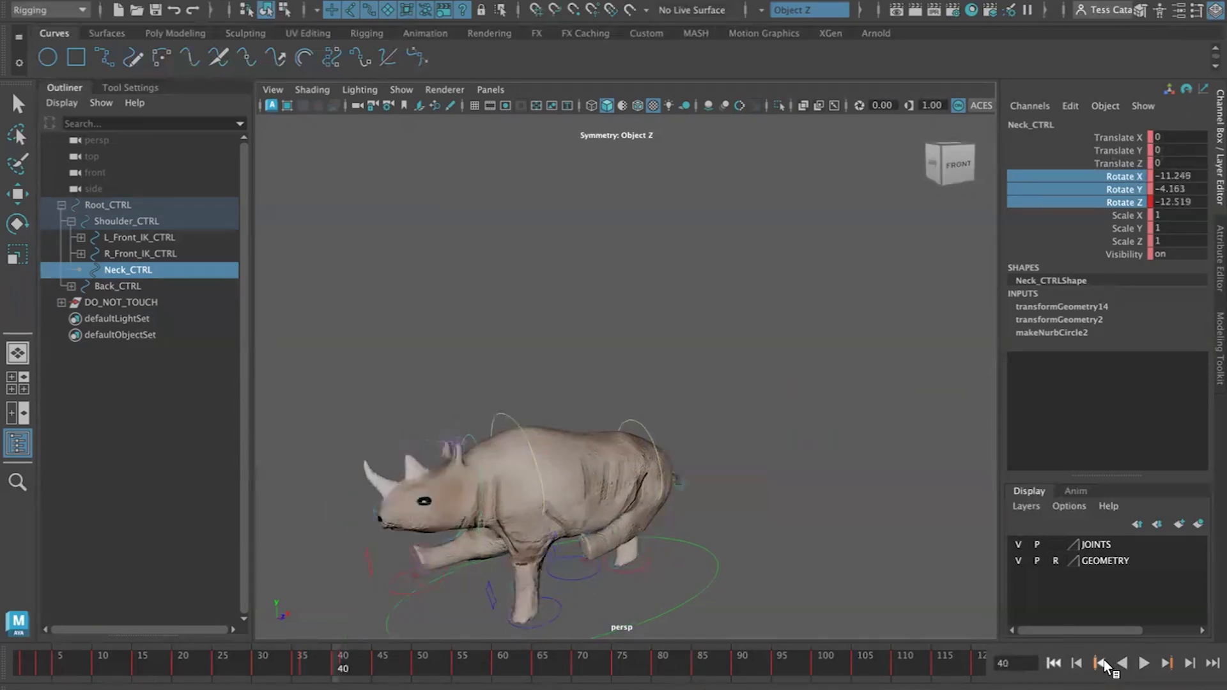
left_click(1168, 664)
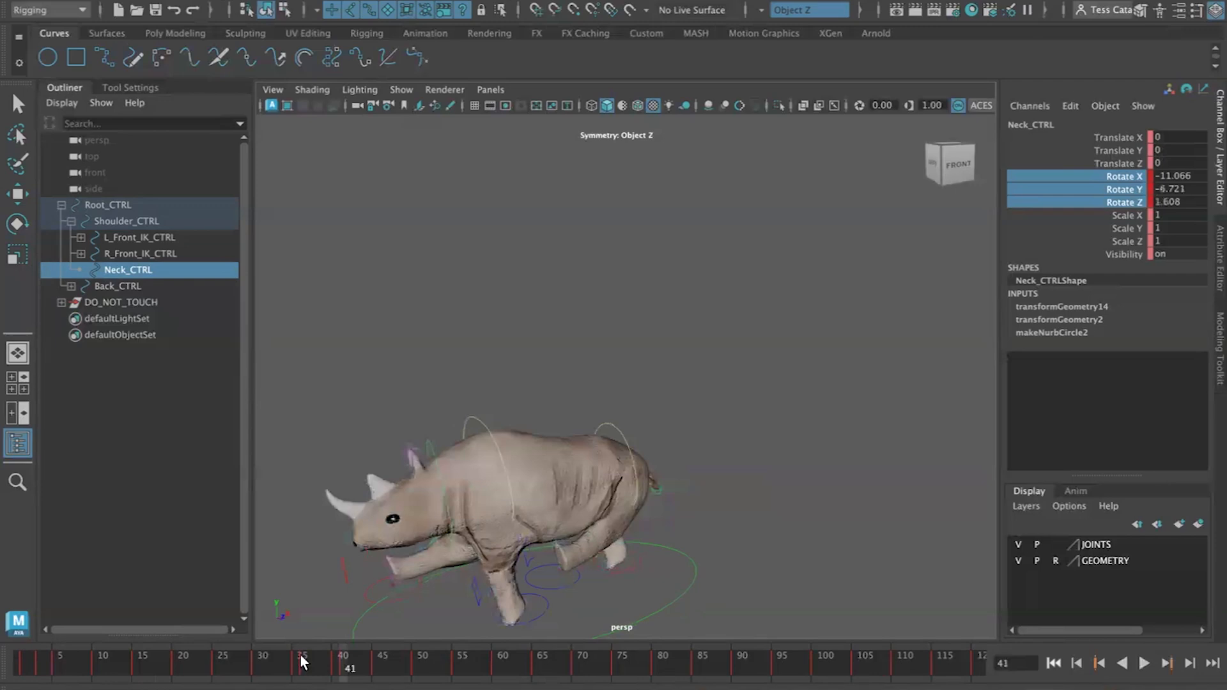
right_click(344, 652)
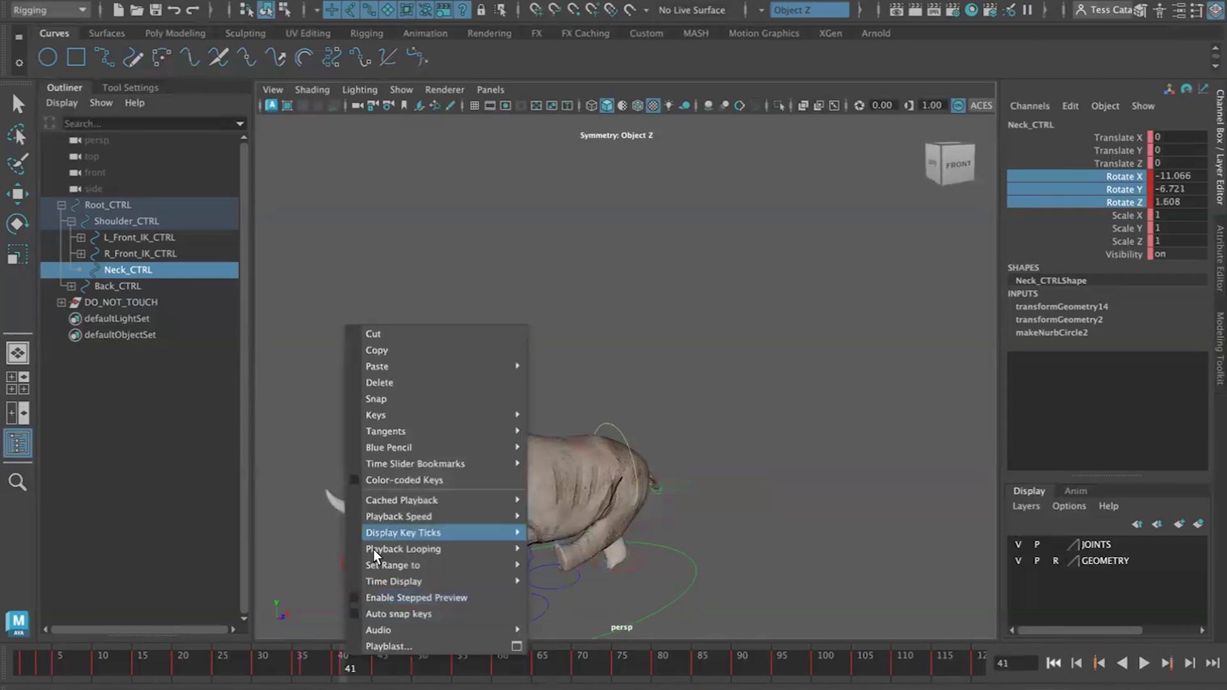
left_click(410, 383)
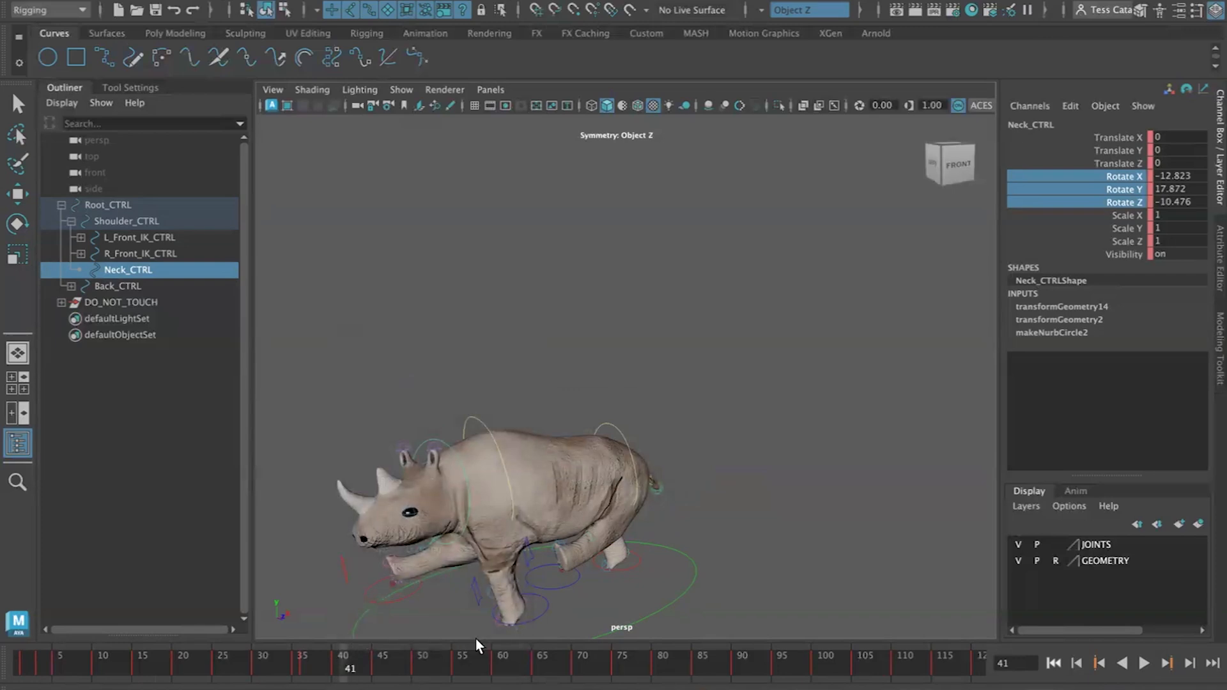
key("ctrl+z")
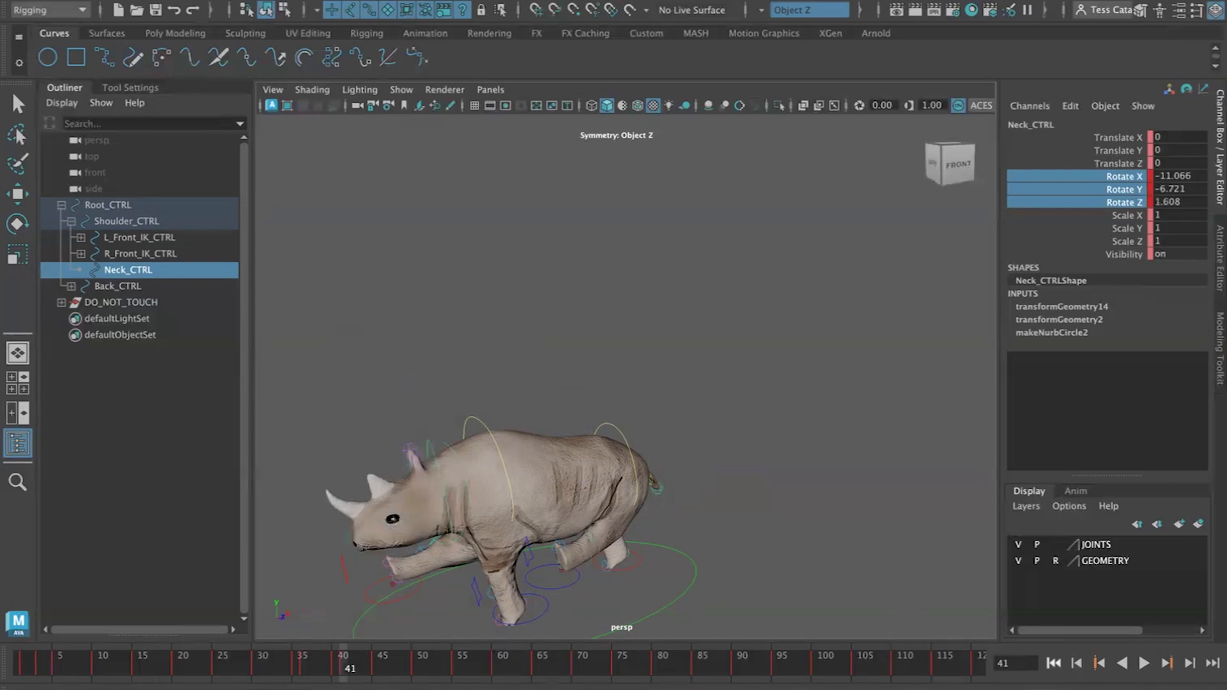
Step backward and forward through the frames around 24 to 43 to review the neck motion
left_click(1075, 665)
left_click(1076, 665)
left_click(1076, 665)
left_click(1075, 665)
left_click(1075, 665)
left_click(1075, 665)
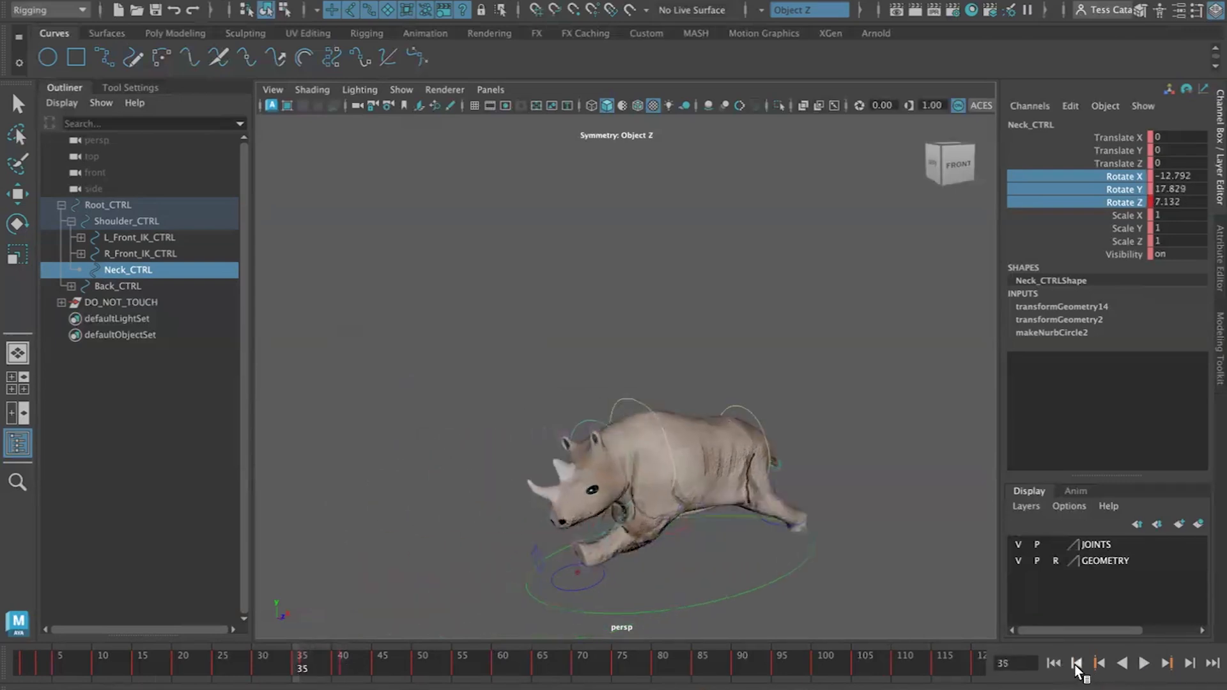
double_click(1075, 665)
left_click(1076, 665)
left_click(1075, 665)
double_click(1075, 665)
left_click(1076, 665)
double_click(1075, 664)
left_click(1075, 665)
left_click(1076, 664)
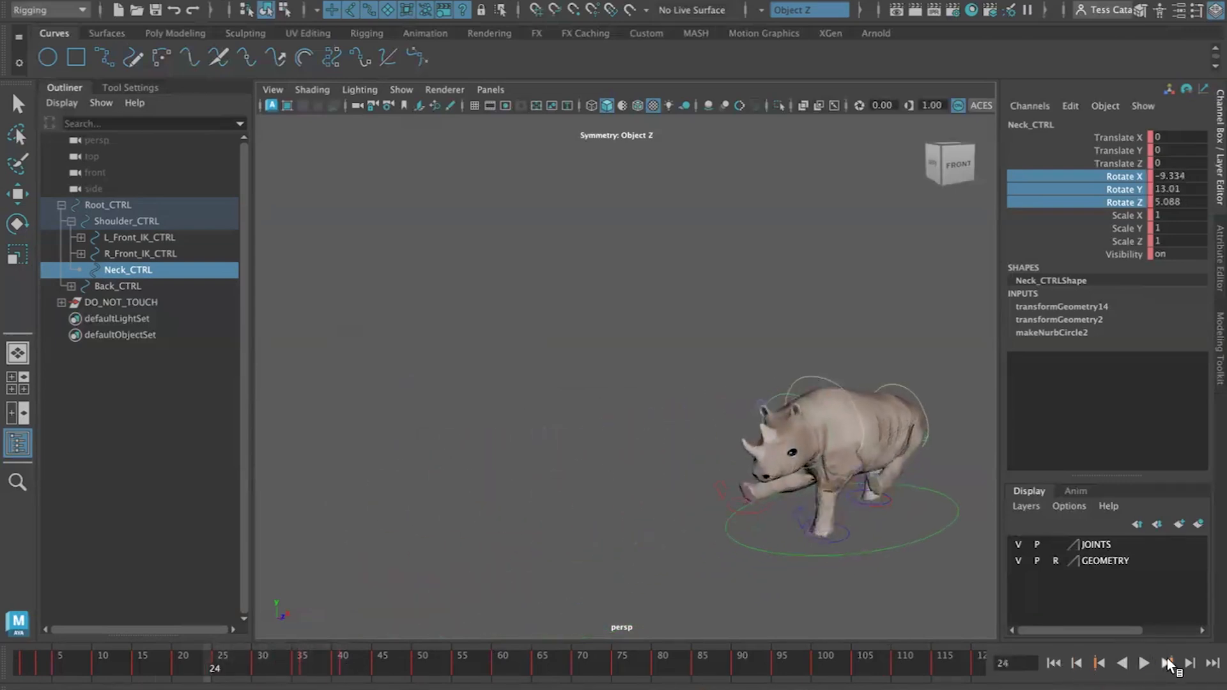
left_click(1191, 664)
left_click(1190, 665)
left_click(1191, 665)
left_click(1191, 664)
left_click(1190, 665)
left_click(1191, 665)
left_click(1191, 664)
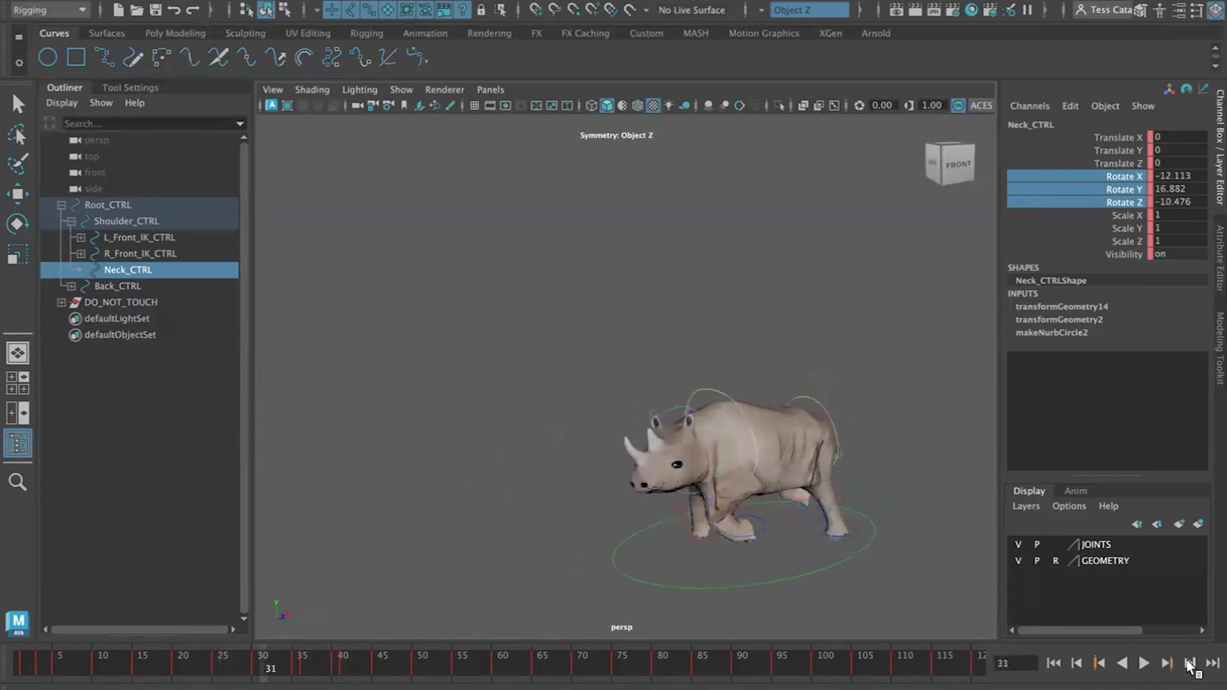
left_click(1190, 665)
double_click(1191, 665)
left_click(1190, 665)
left_click(1190, 665)
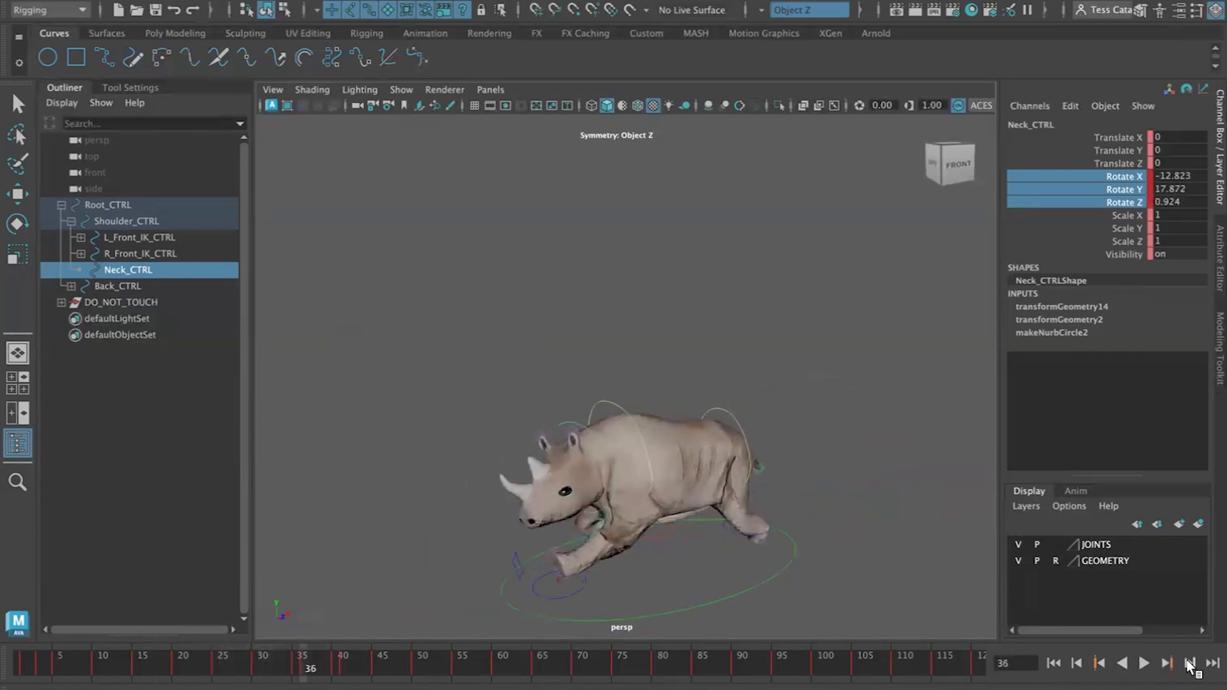
left_click(1190, 665)
double_click(1190, 664)
left_click(1191, 665)
left_click(1191, 665)
left_click(1191, 665)
left_click(1190, 665)
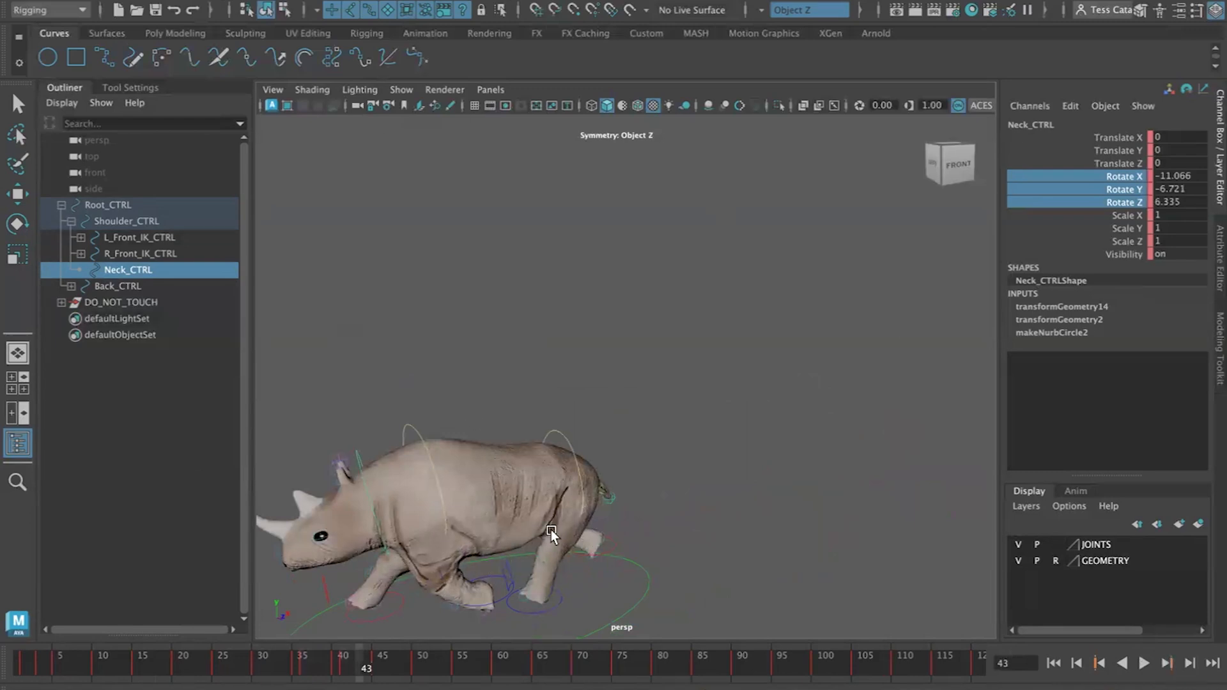
At frame 43, select the right front foot IK control and move it down and forward with the Move tool
scroll(550, 534, "down", 4)
left_click(472, 516)
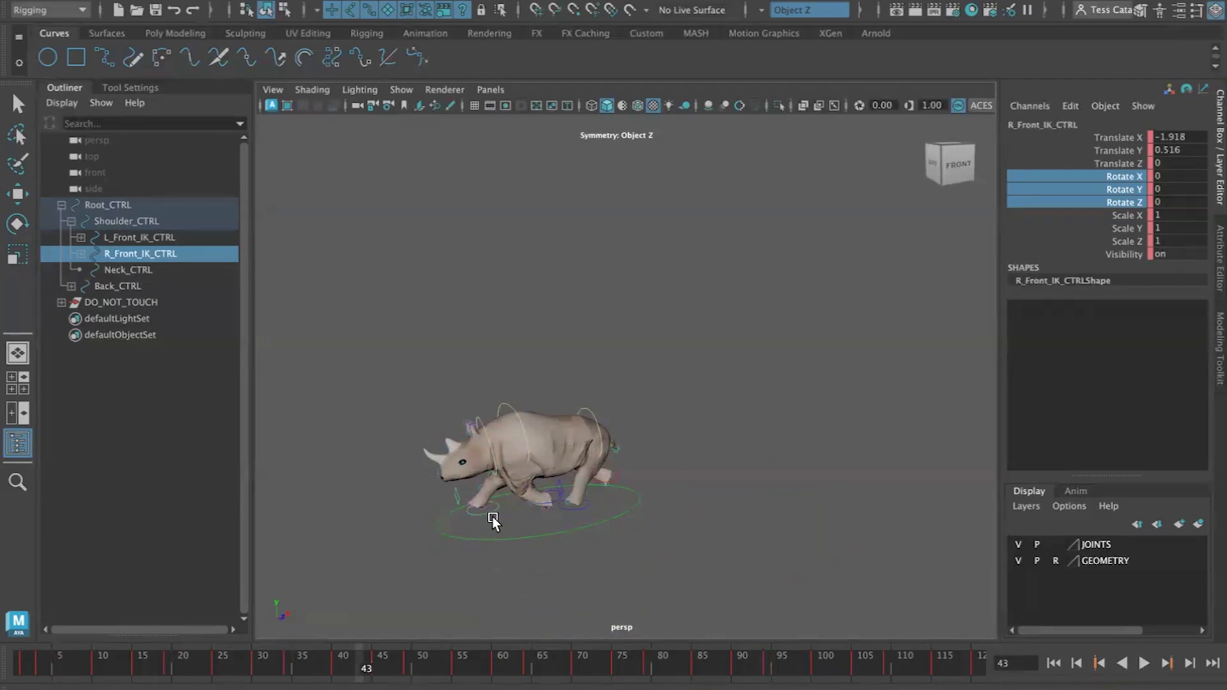
scroll(482, 554, "up", 5)
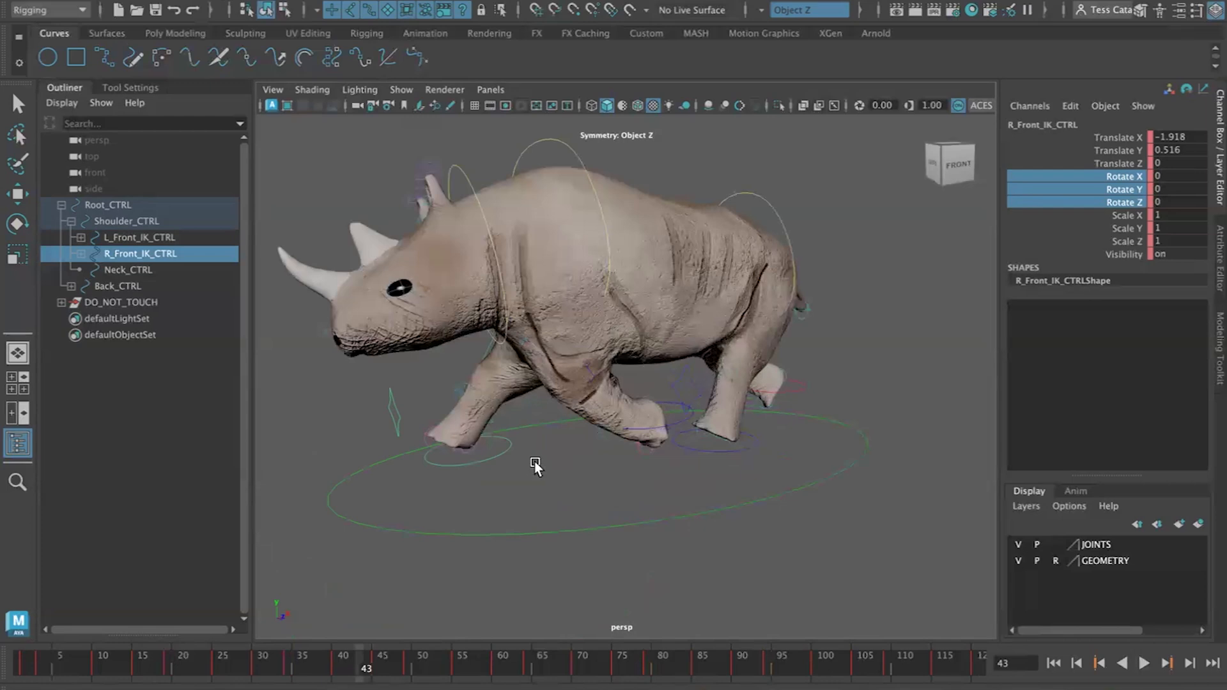
key("e")
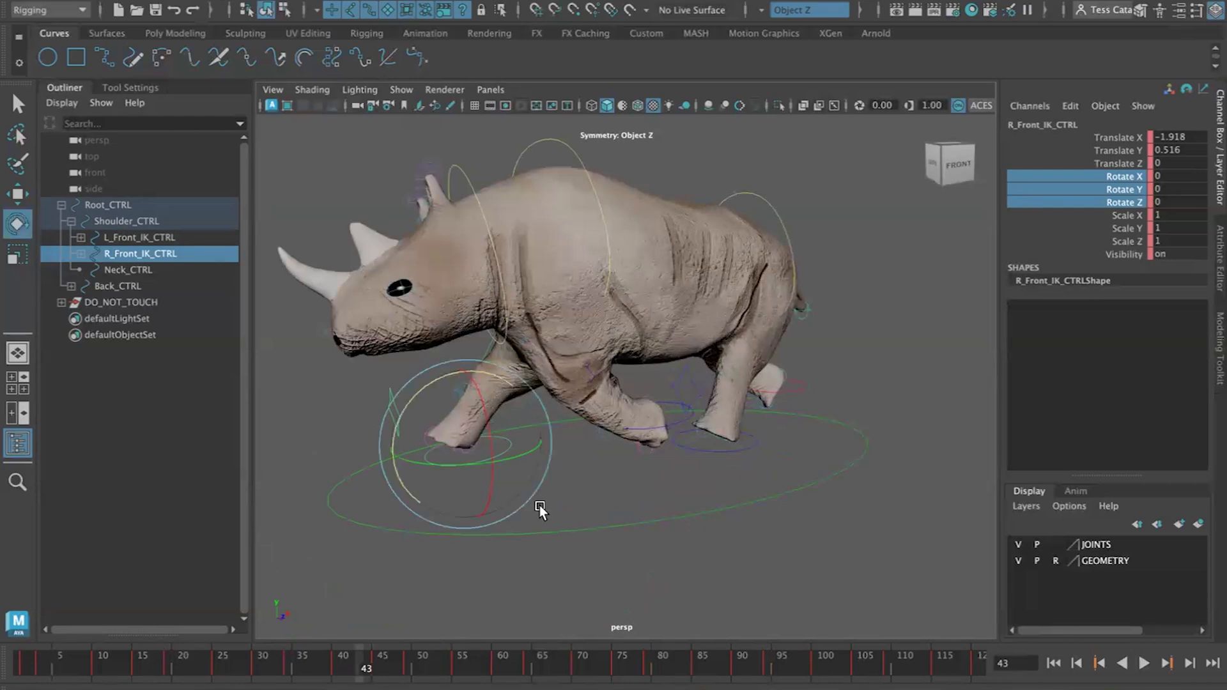
key("w")
left_click_drag(468, 376, 493, 430)
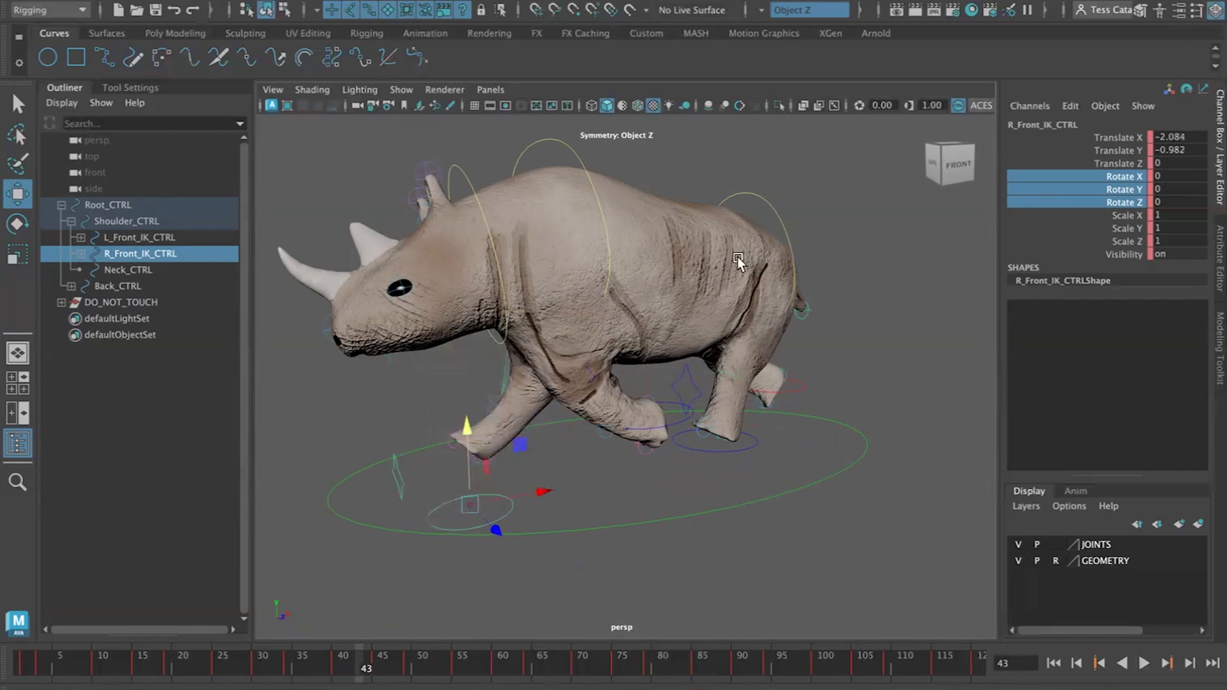
Select the whole Root_CTRL hierarchy, highlight all its channels and delete their keys
left_click(171, 200)
left_click(144, 2)
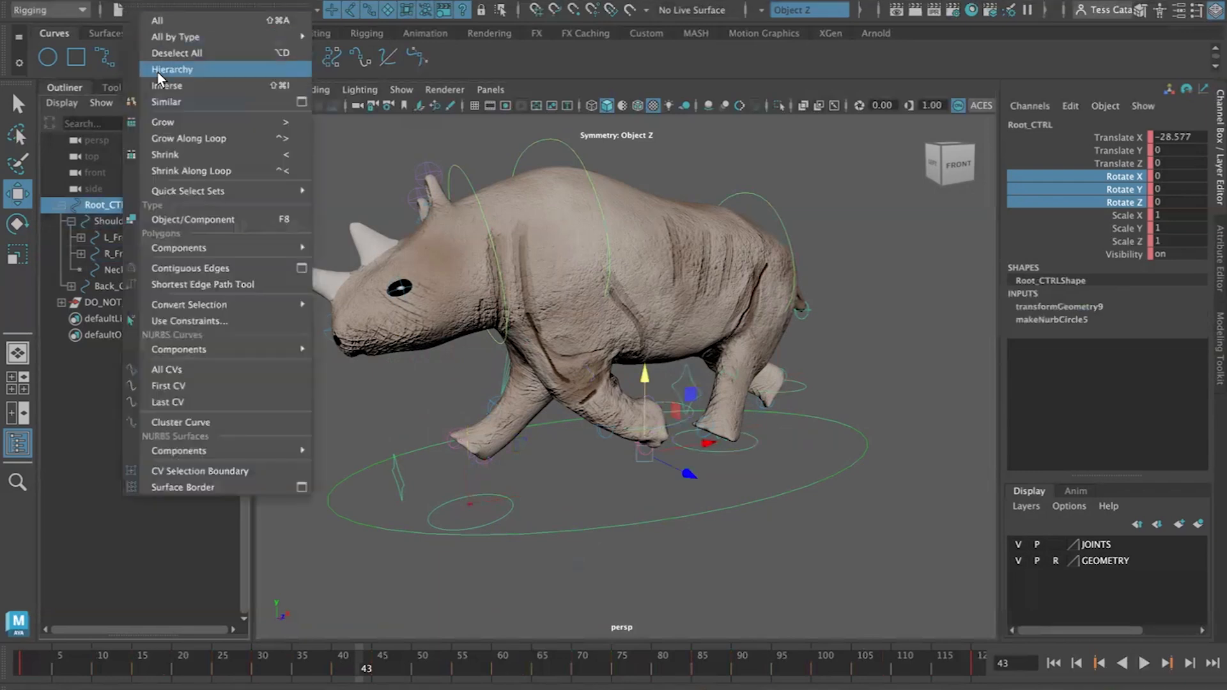
left_click(156, 71)
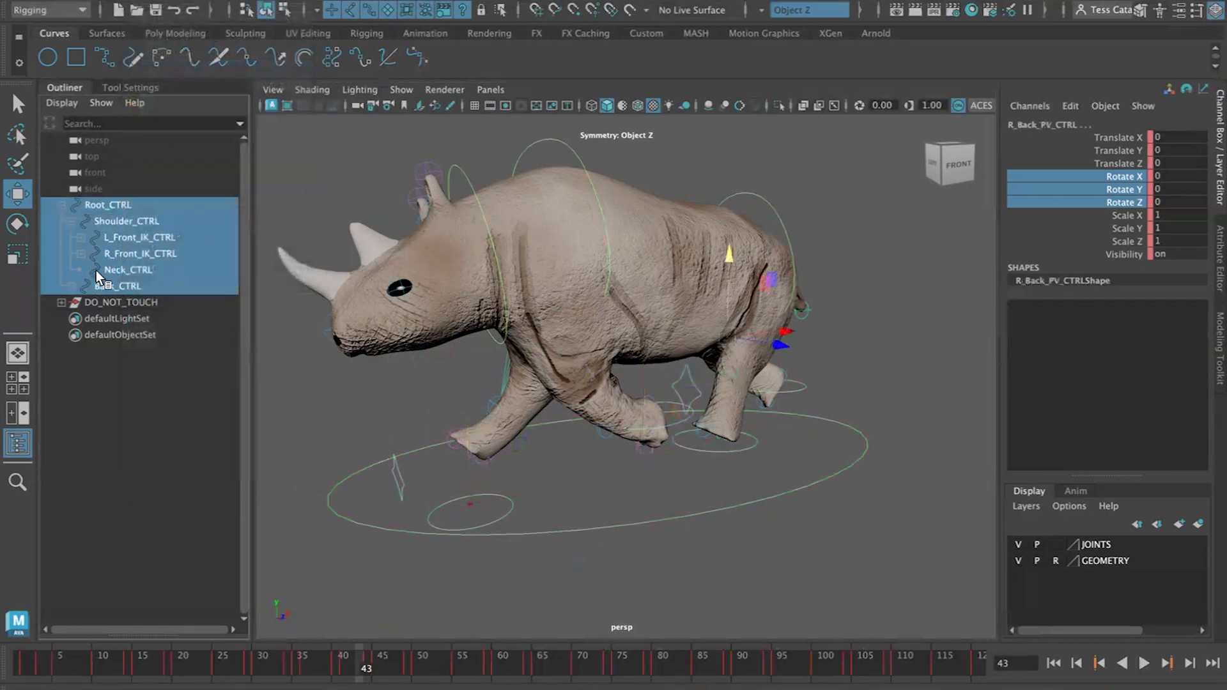
left_click(1116, 136)
left_click(1133, 253, "shift")
right_click(1124, 228)
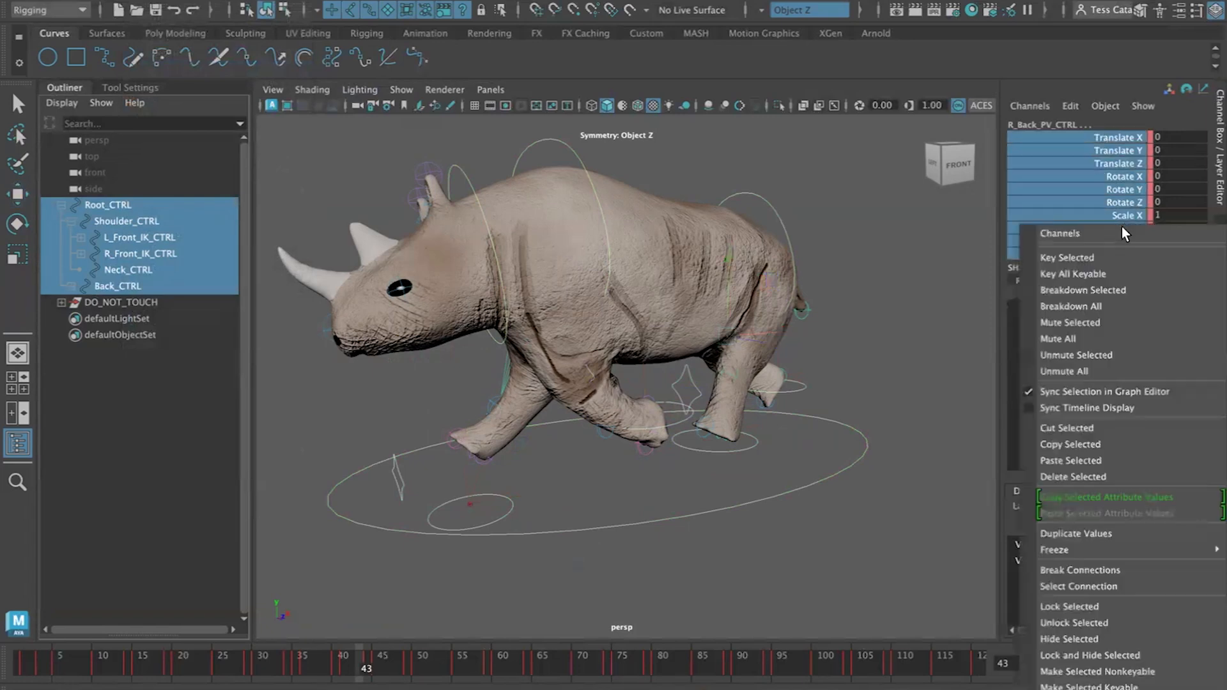
left_click(1104, 475)
At frame 1, reset the selected controls' translate and rotate channels to 0
left_click(1053, 663)
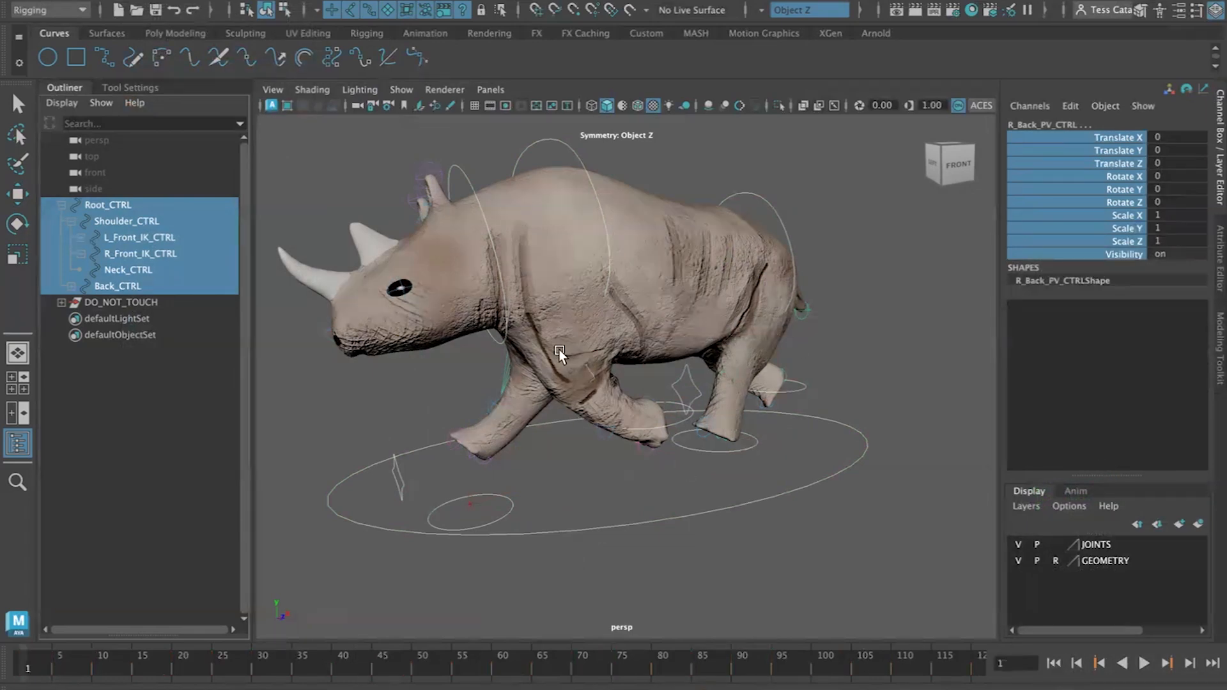
left_click_drag(1183, 136, 1178, 199)
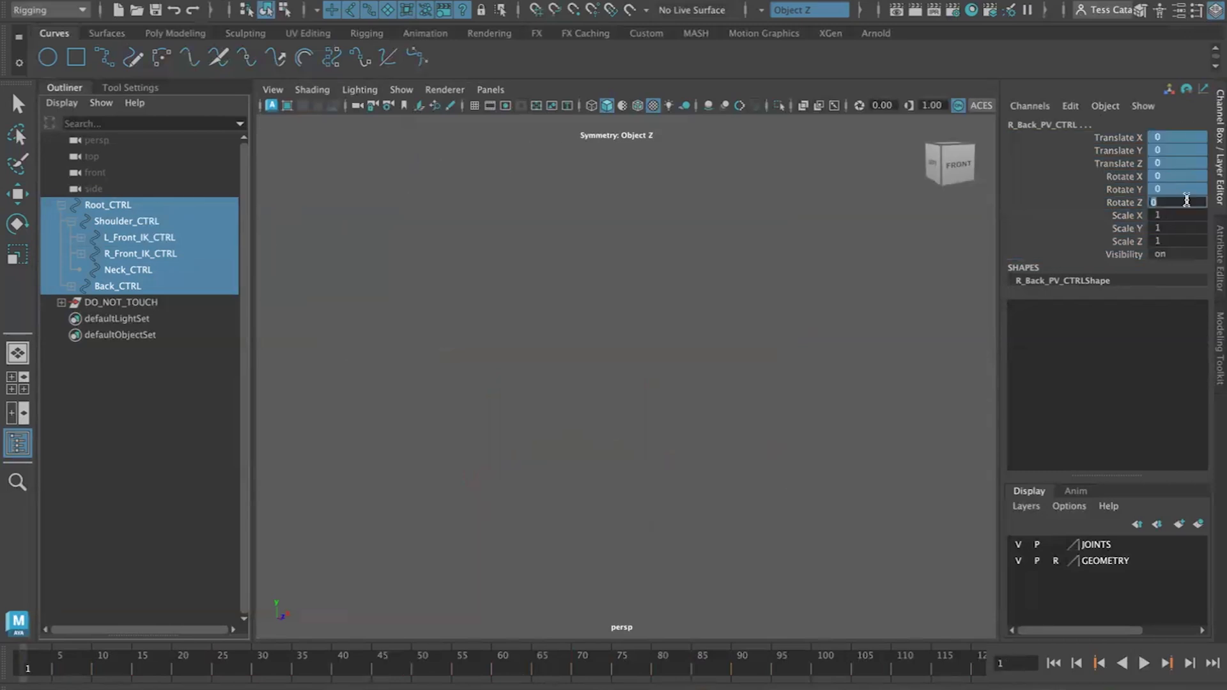
key("Return")
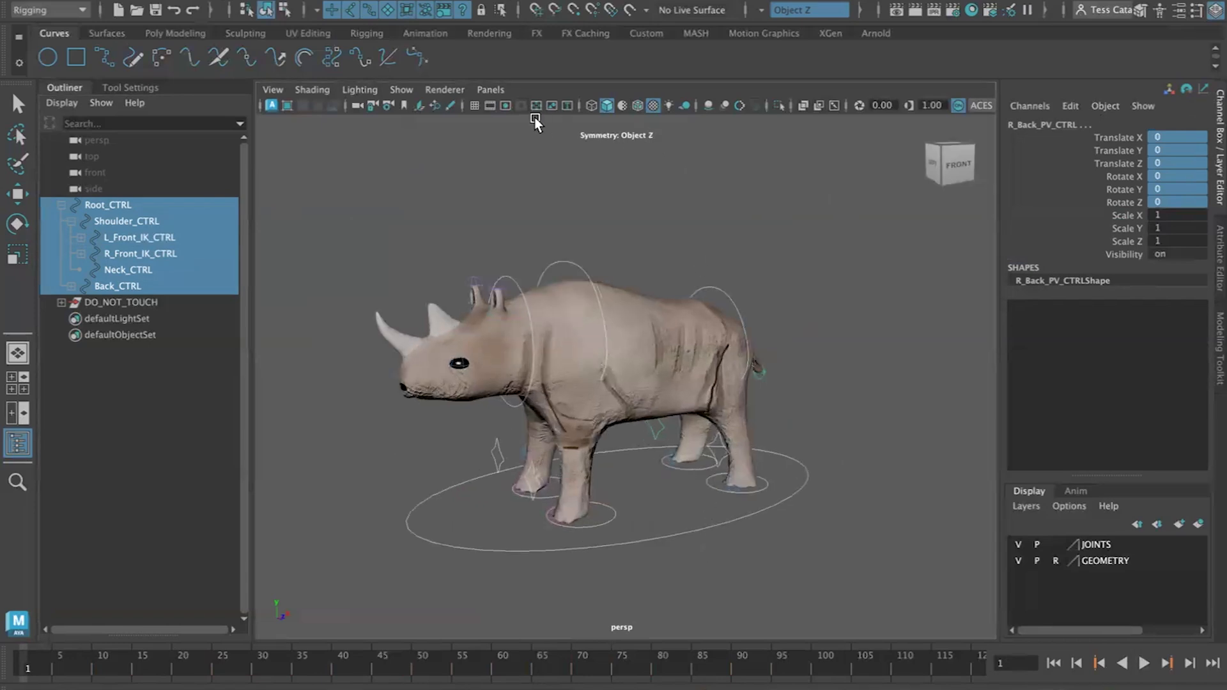
Select the whole Root_CTRL hierarchy and set a key on all its channels at frame 1
left_click(474, 106)
left_click(592, 524)
key("w")
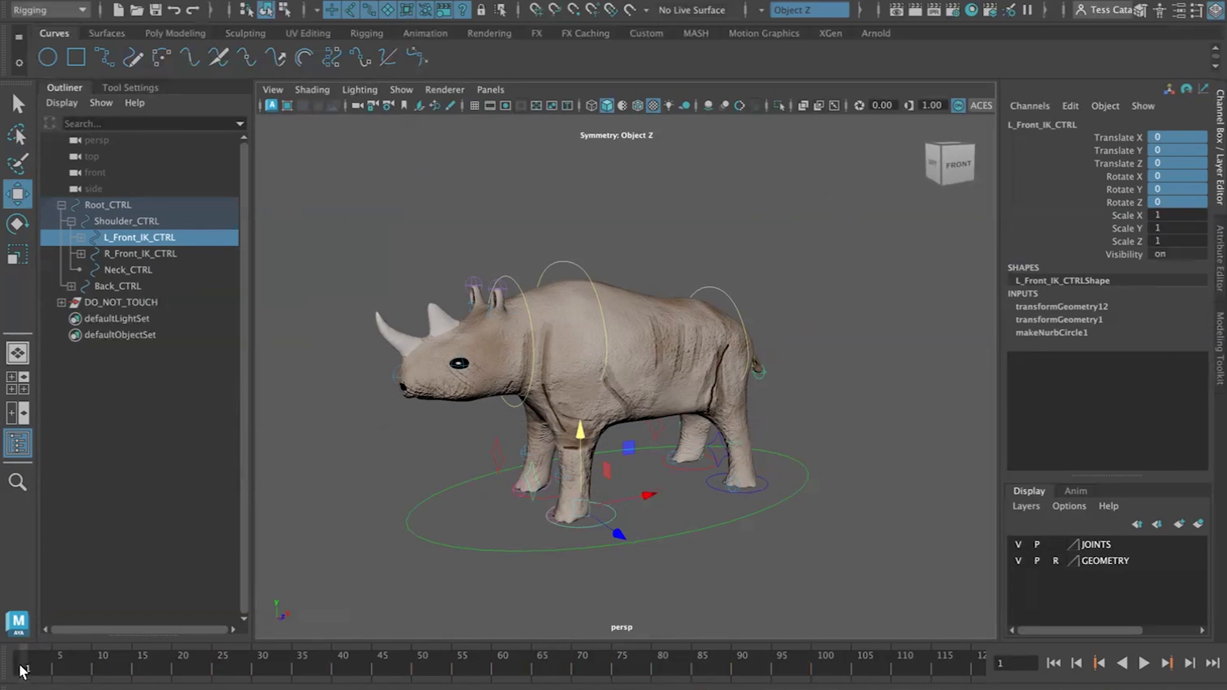
left_click(97, 204)
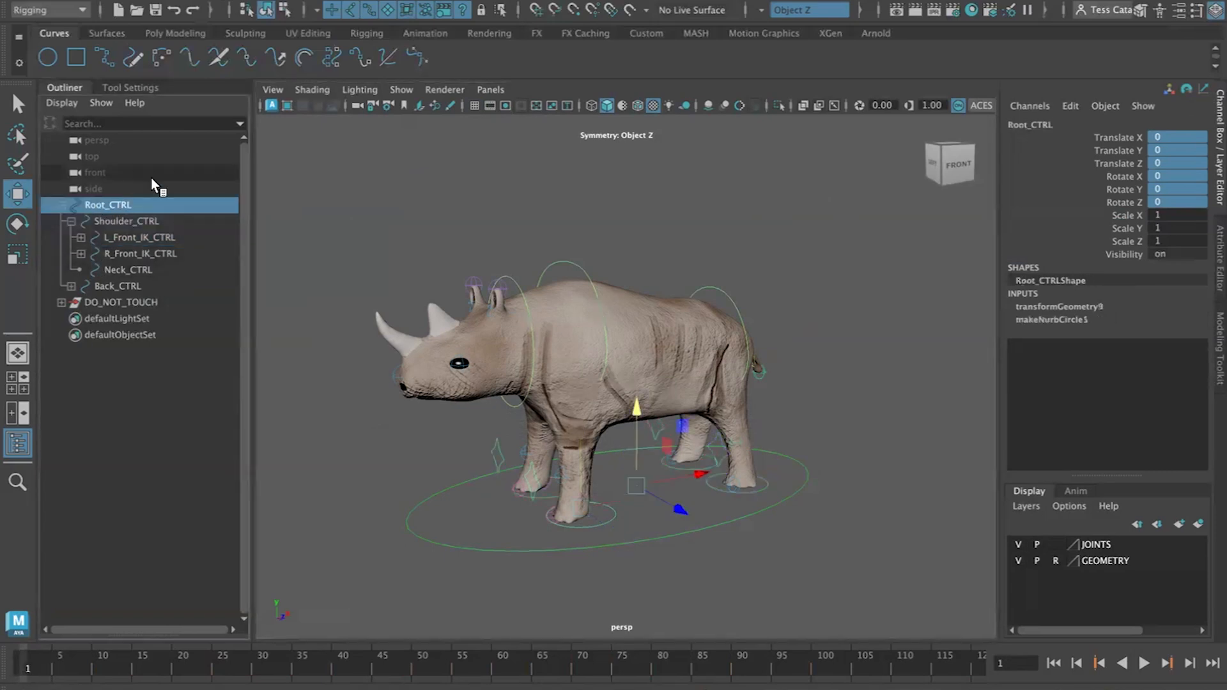
left_click(128, 2)
left_click(169, 69)
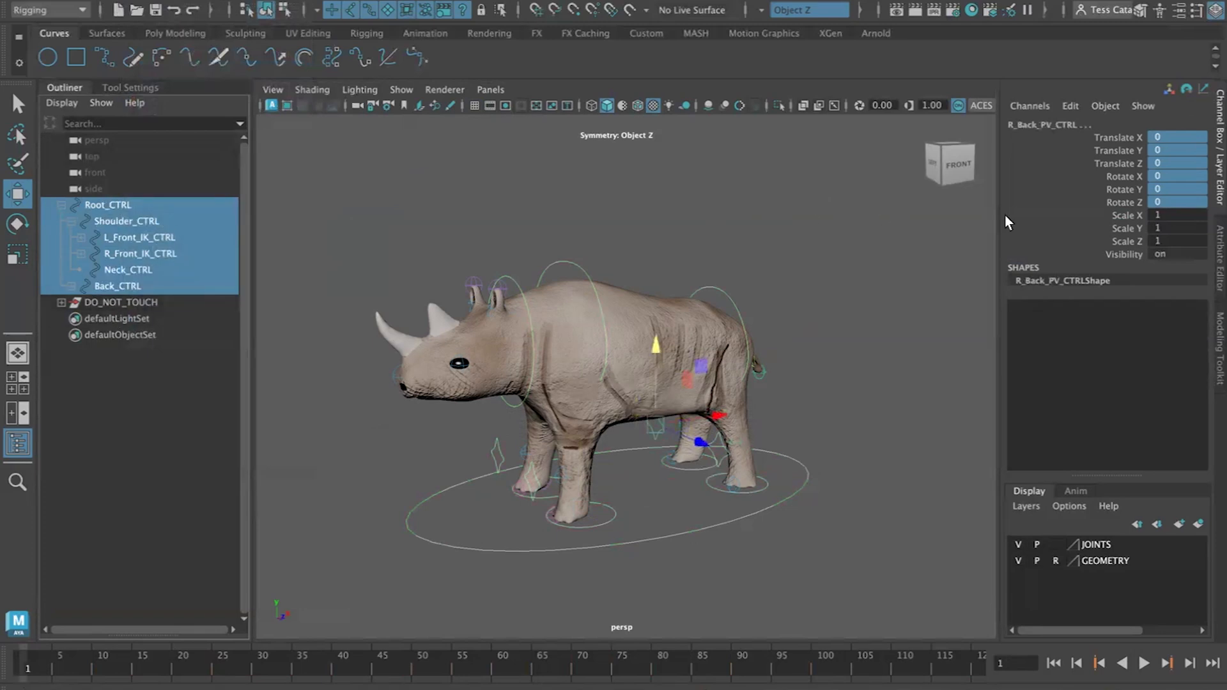
left_click(1089, 215)
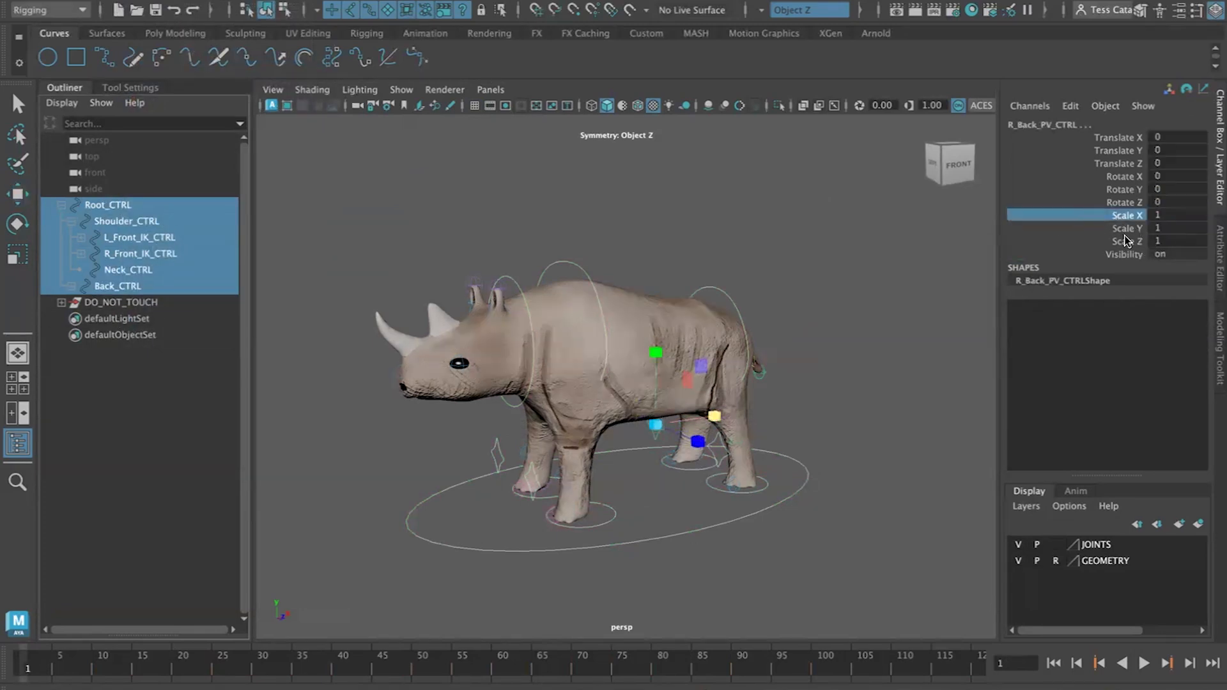
key("s")
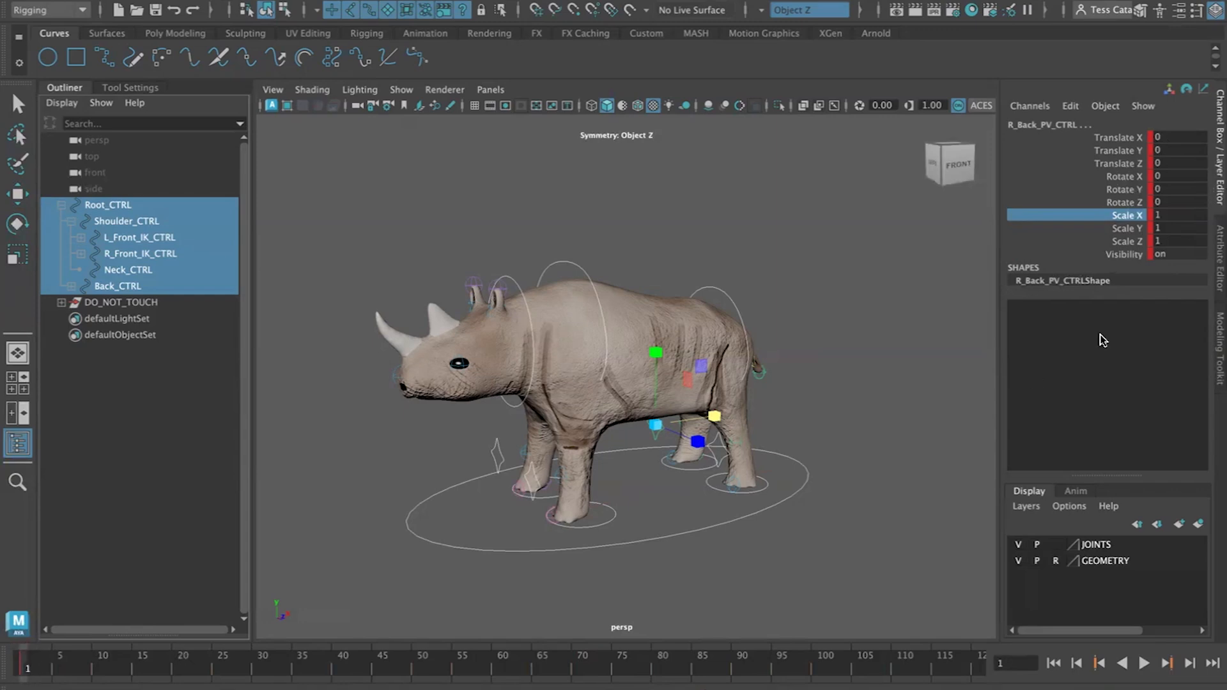
At frame 5, move the left front foot IK control up and back, then key its Translate X and Y
left_click(1190, 665)
left_click(1190, 665)
left_click(1191, 666)
left_click(1191, 666)
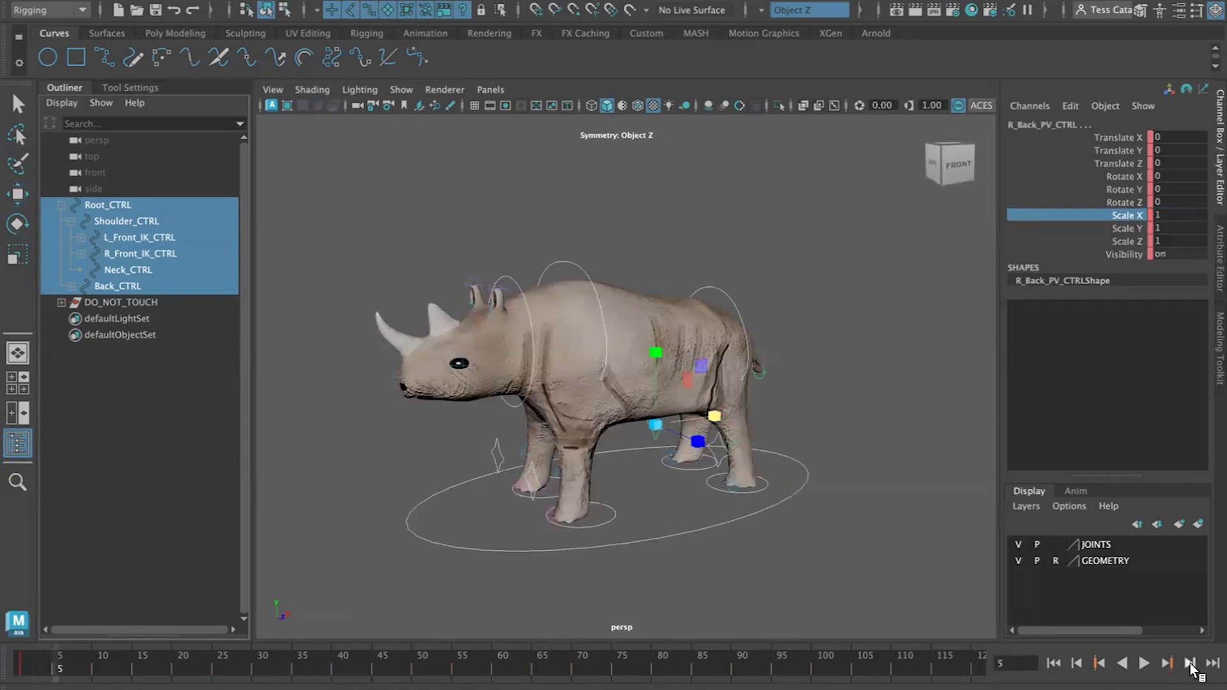
key("w")
left_click(606, 525)
left_click(620, 541)
left_click_drag(644, 494, 580, 509)
left_click_drag(503, 446, 491, 411)
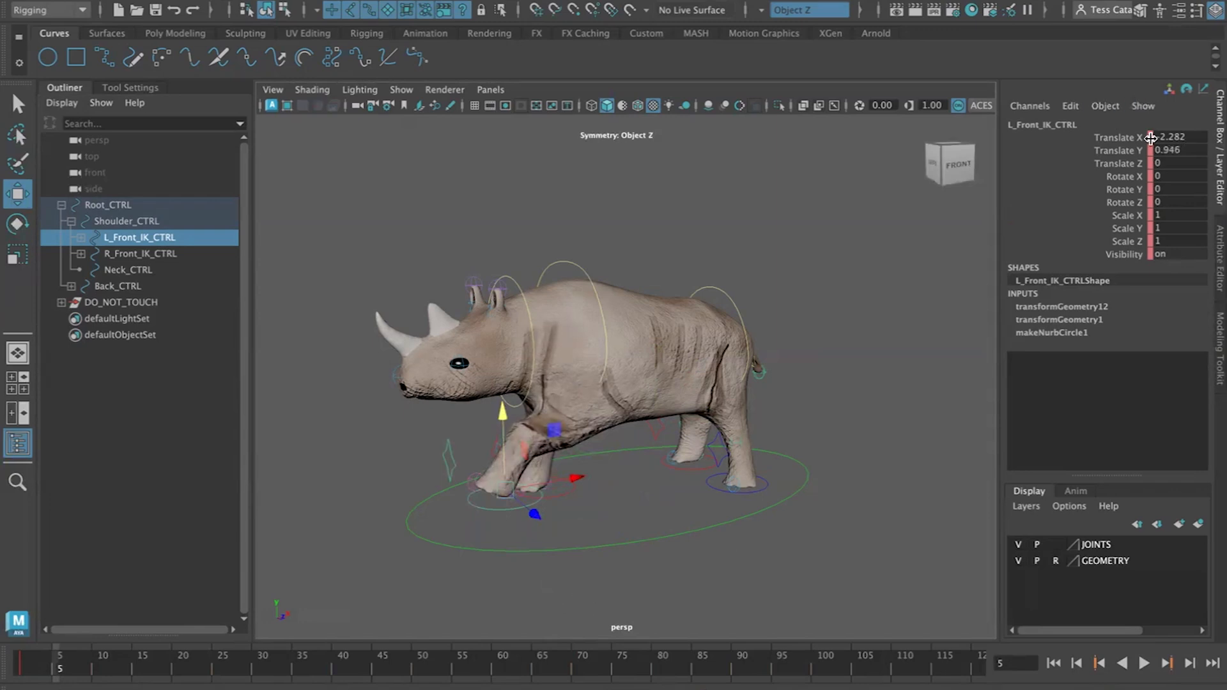
left_click_drag(1127, 137, 1126, 152)
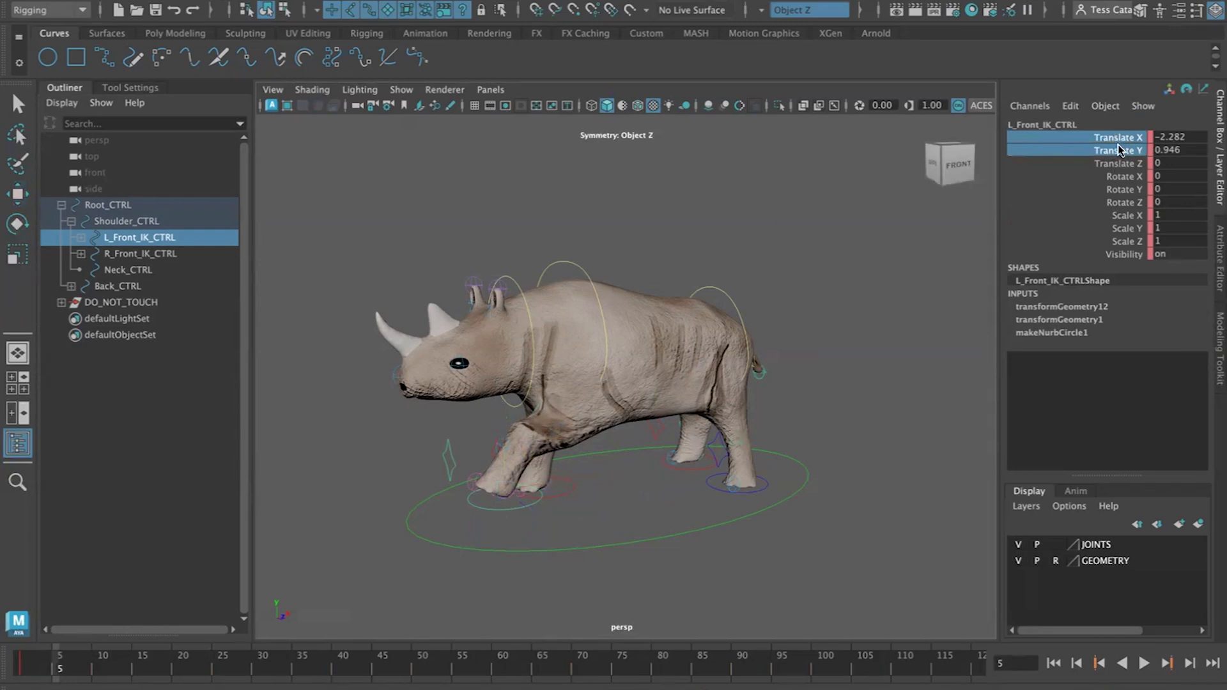
right_click(1118, 149)
left_click(1114, 172)
Go to frame 11 and key the left front foot's Translate X and Y
left_click(1190, 663)
right_click(1101, 154)
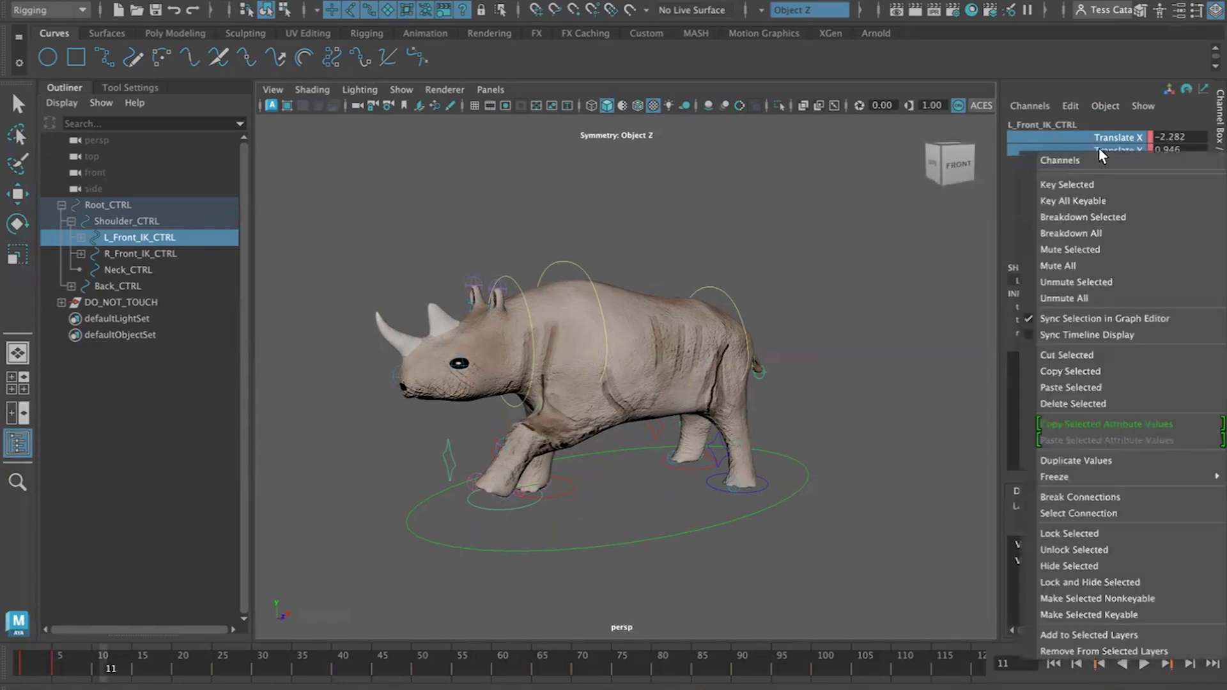
left_click(1099, 183)
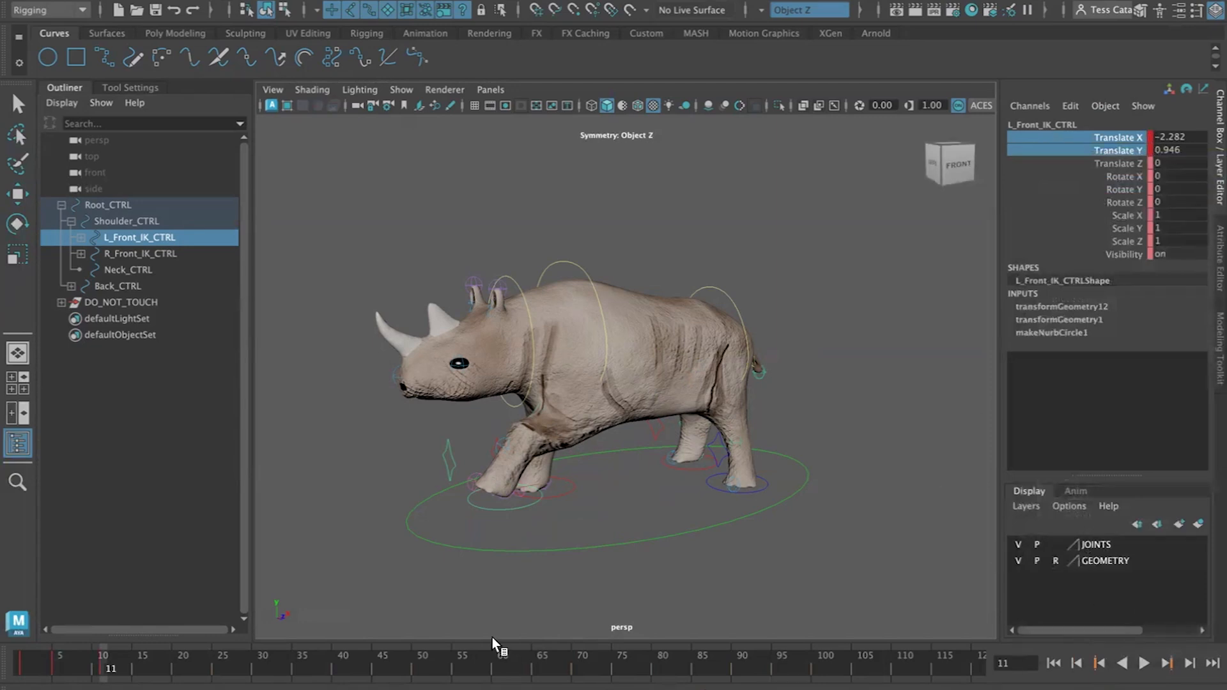
At frame 11, move the left front foot forward to Translate X 1.753 and key Translate X and Y
left_click(1096, 663)
left_click(1167, 664)
key("w")
left_click_drag(573, 475, 693, 475)
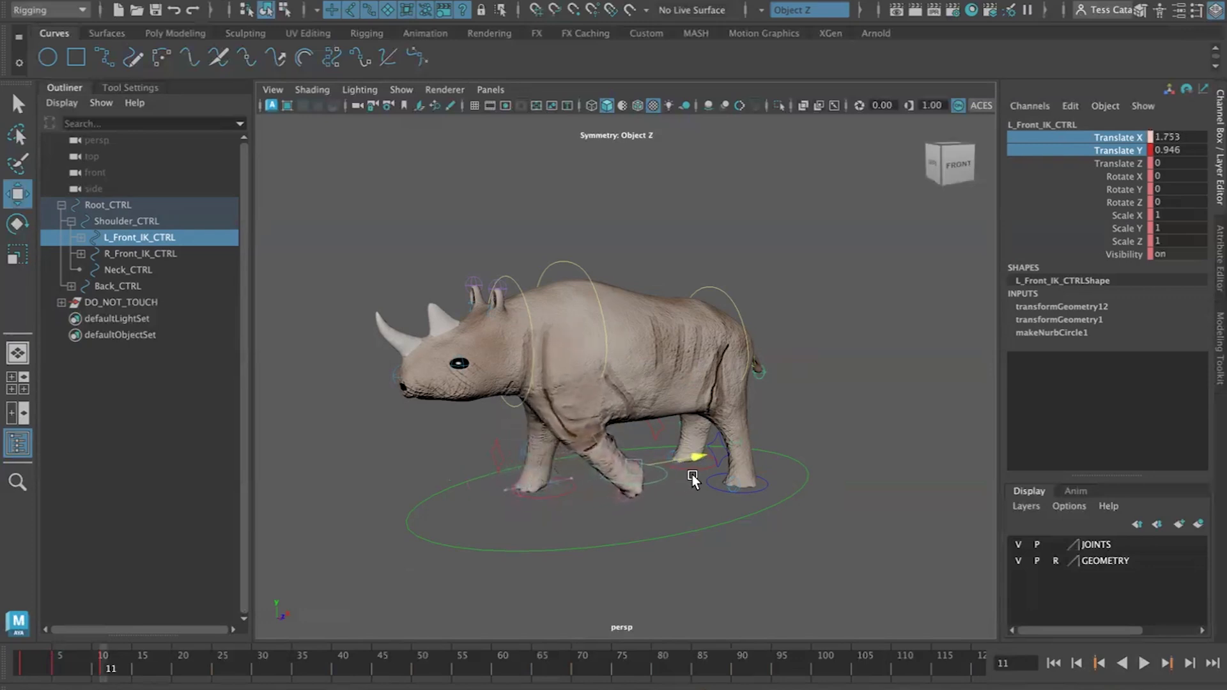
right_click(1138, 144)
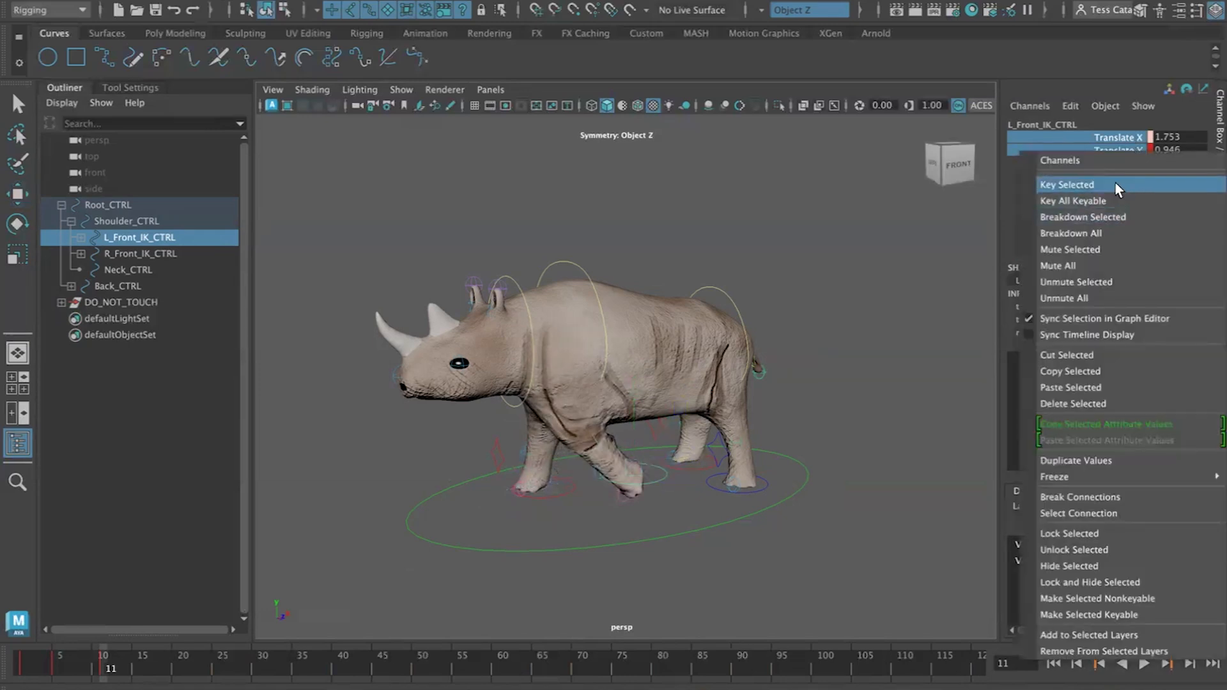
left_click(1115, 184)
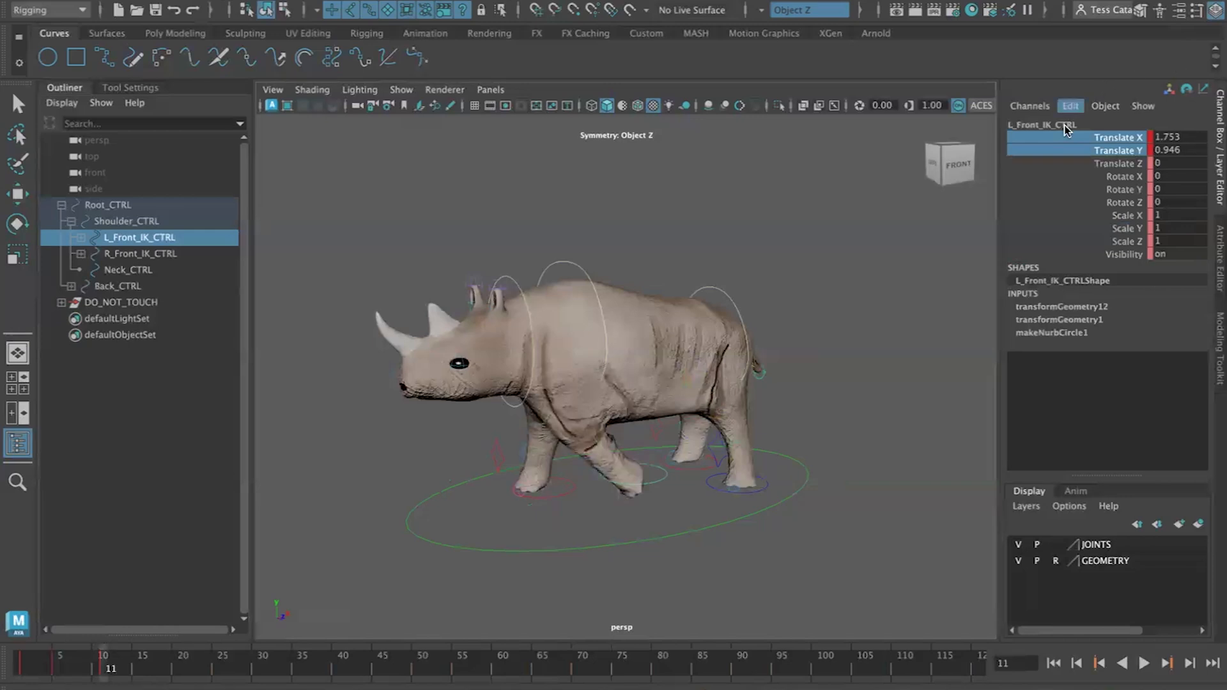
Play back and step through the keys to review the left front foot's motion
left_click(1053, 664)
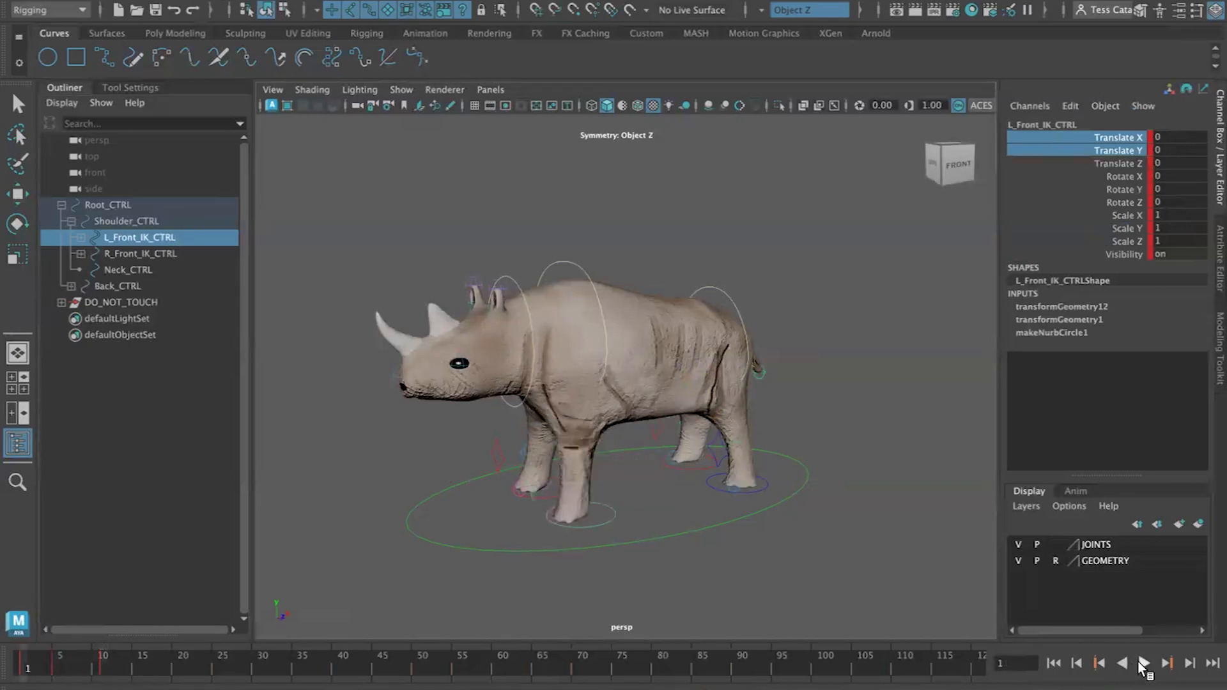
left_click(1144, 664)
left_click(1144, 665)
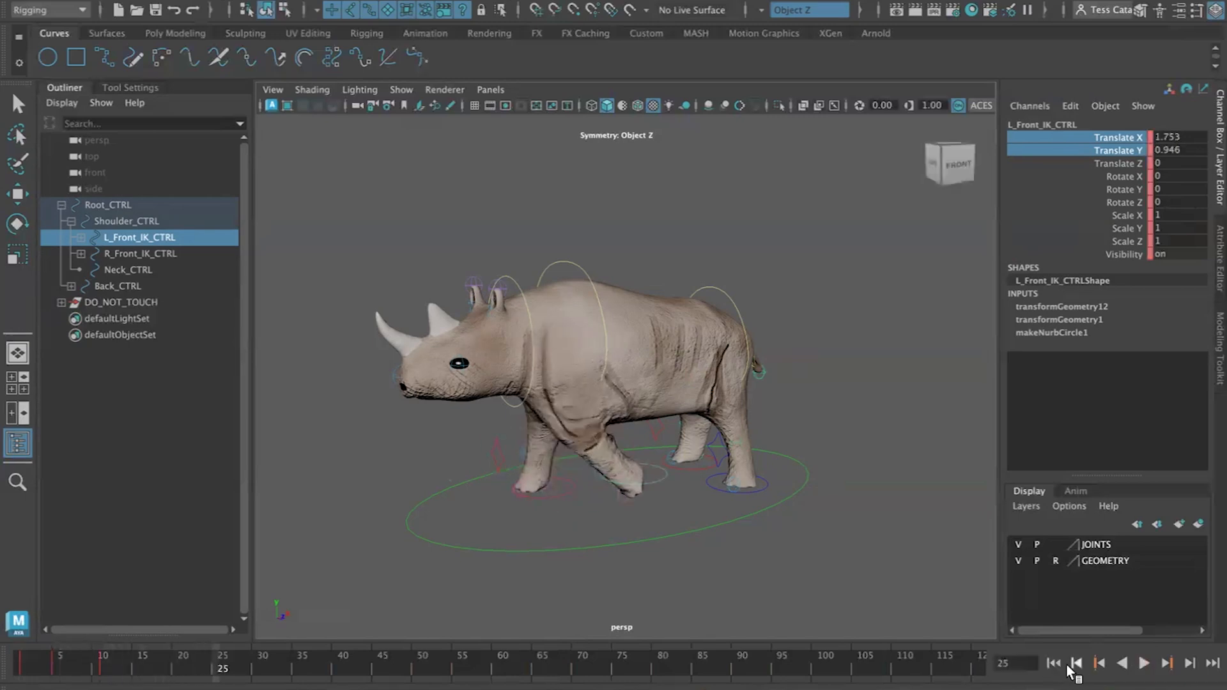
left_click(1076, 664)
left_click(1099, 664)
left_click(1099, 665)
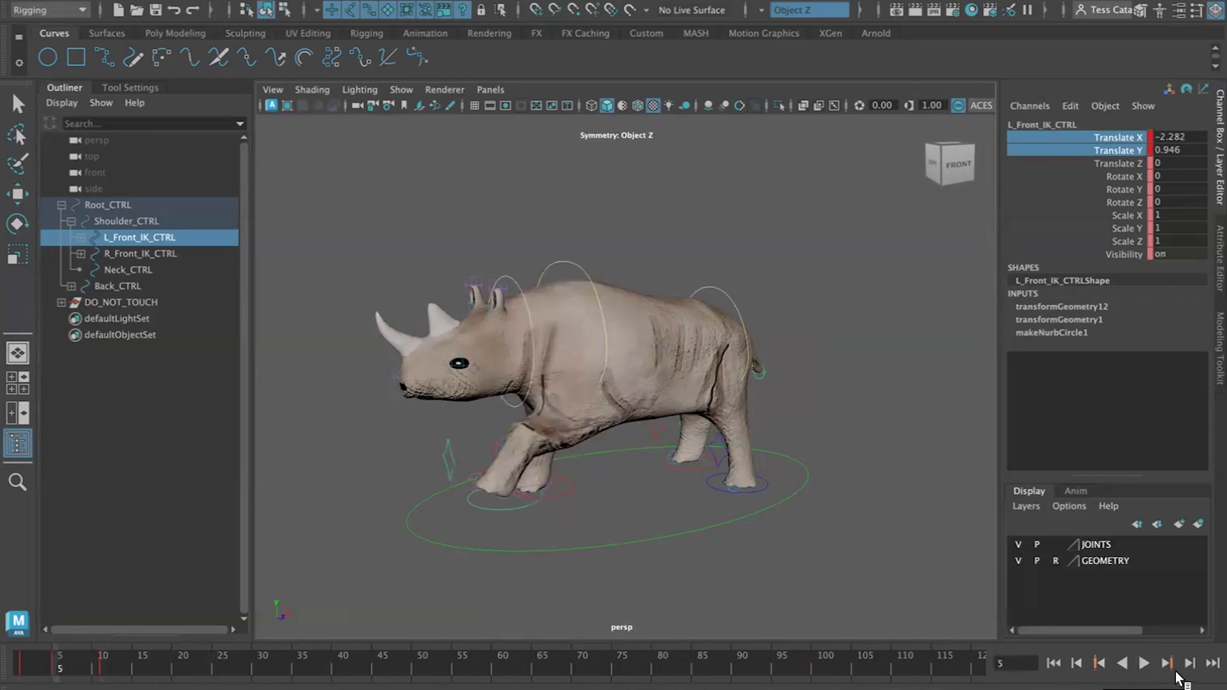
left_click(1167, 665)
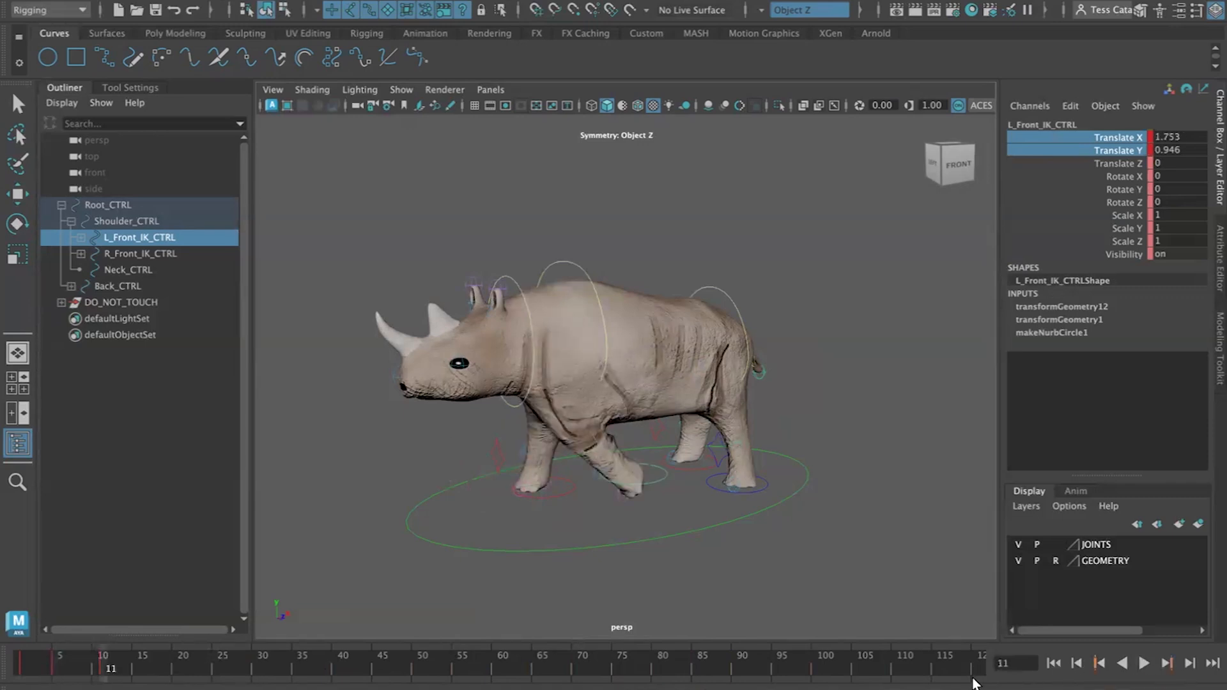
left_click(1190, 664)
left_click(1190, 663)
left_click(1190, 663)
left_click(1190, 663)
left_click(1190, 663)
left_click(1190, 663)
left_click(53, 659)
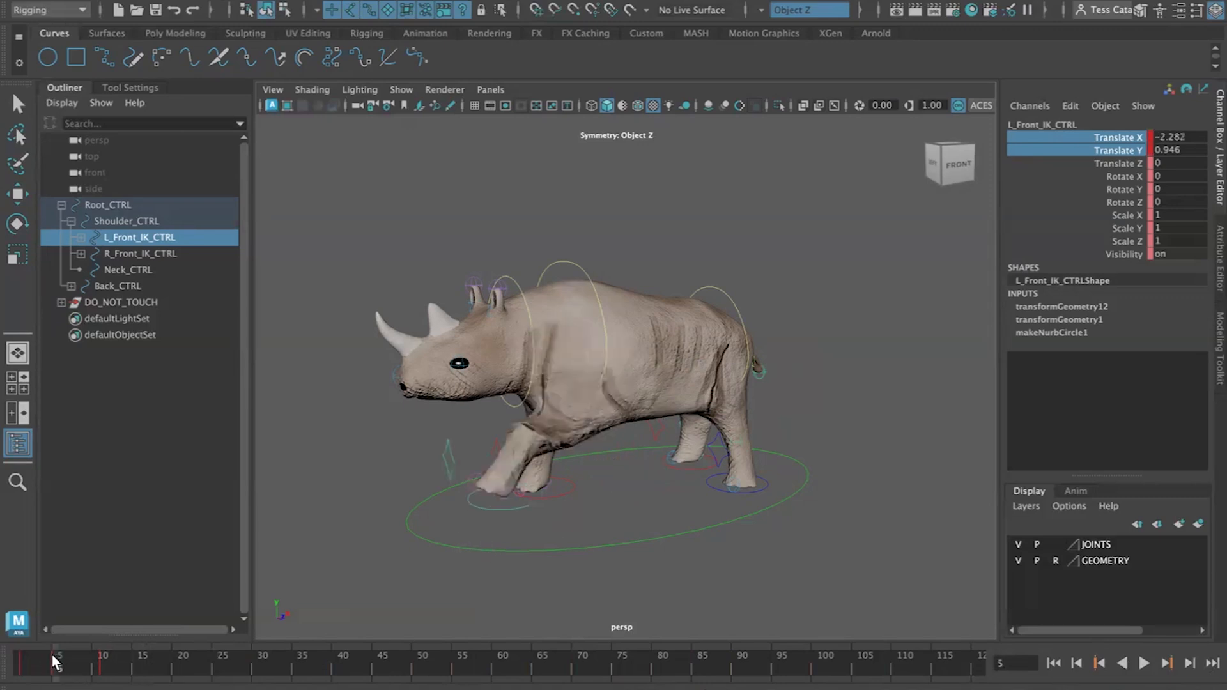
left_click(143, 661)
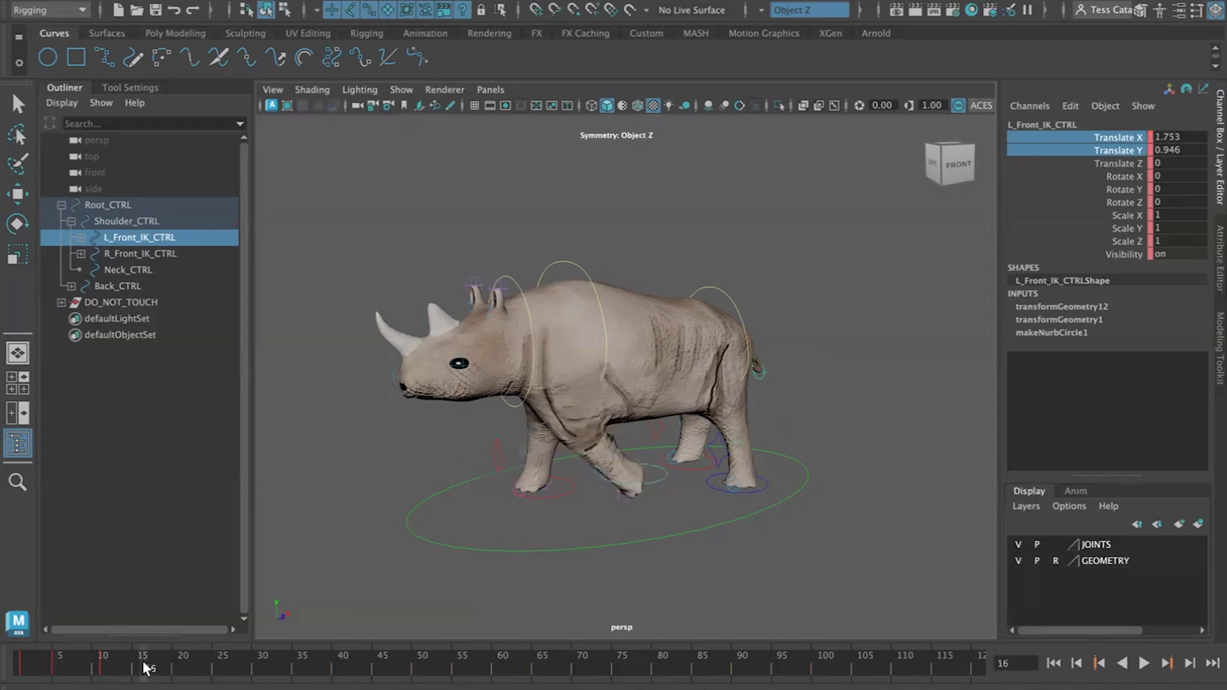
right_click(53, 662)
left_click(51, 663)
double_click(51, 663)
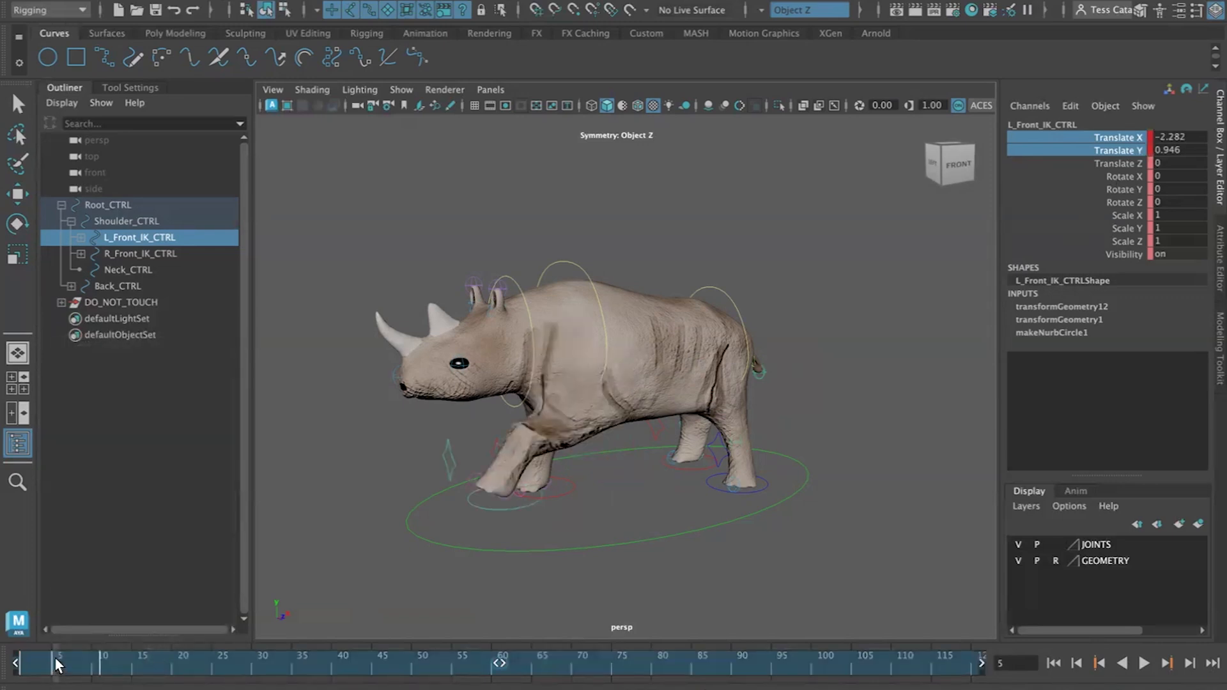
left_click(123, 596)
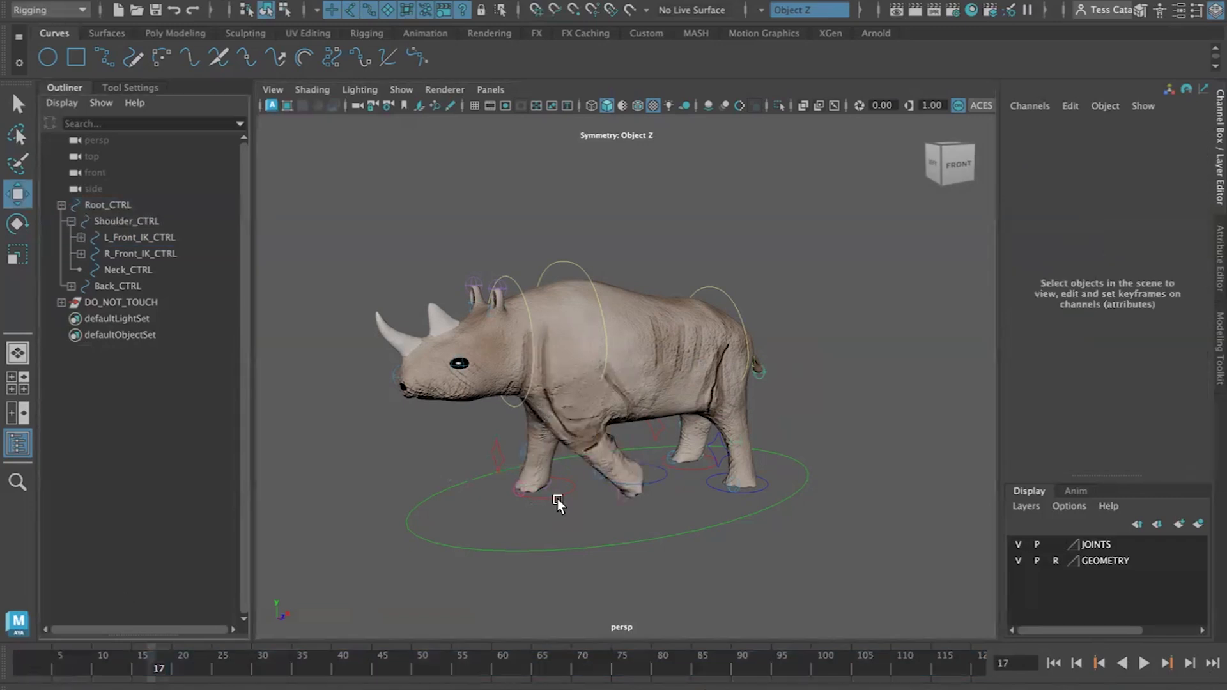
Select the left front foot IK control and copy its key at frame 5
left_click(657, 482)
left_click(55, 667)
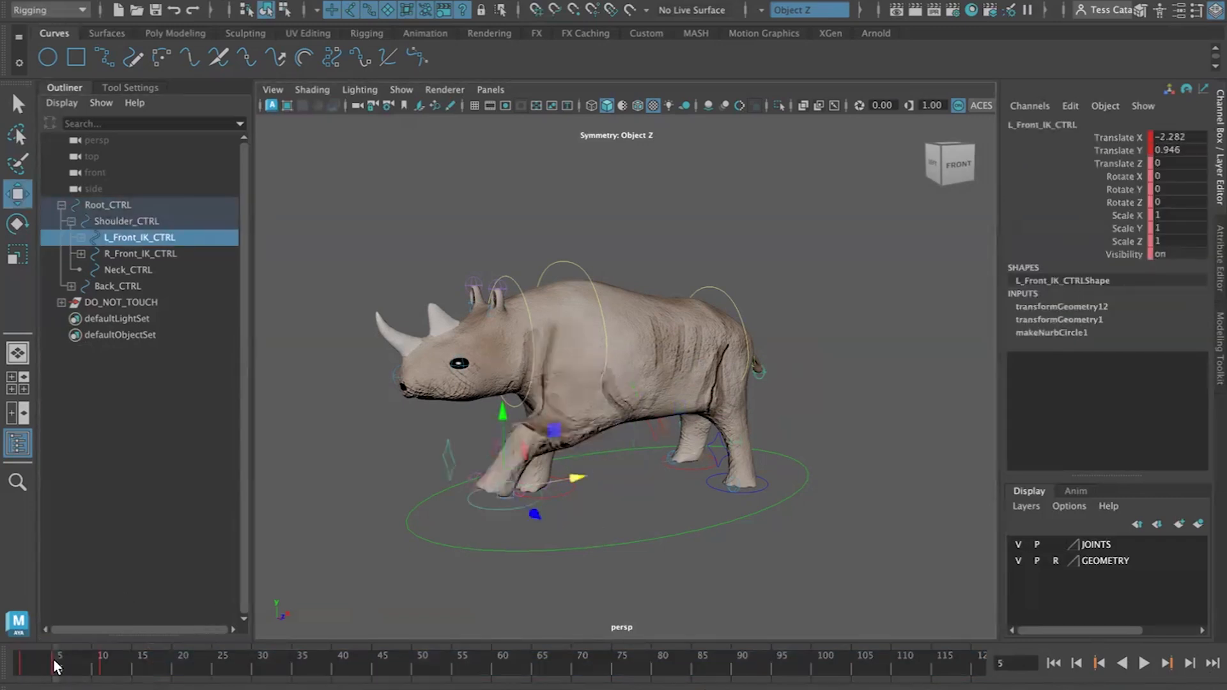
right_click(55, 668)
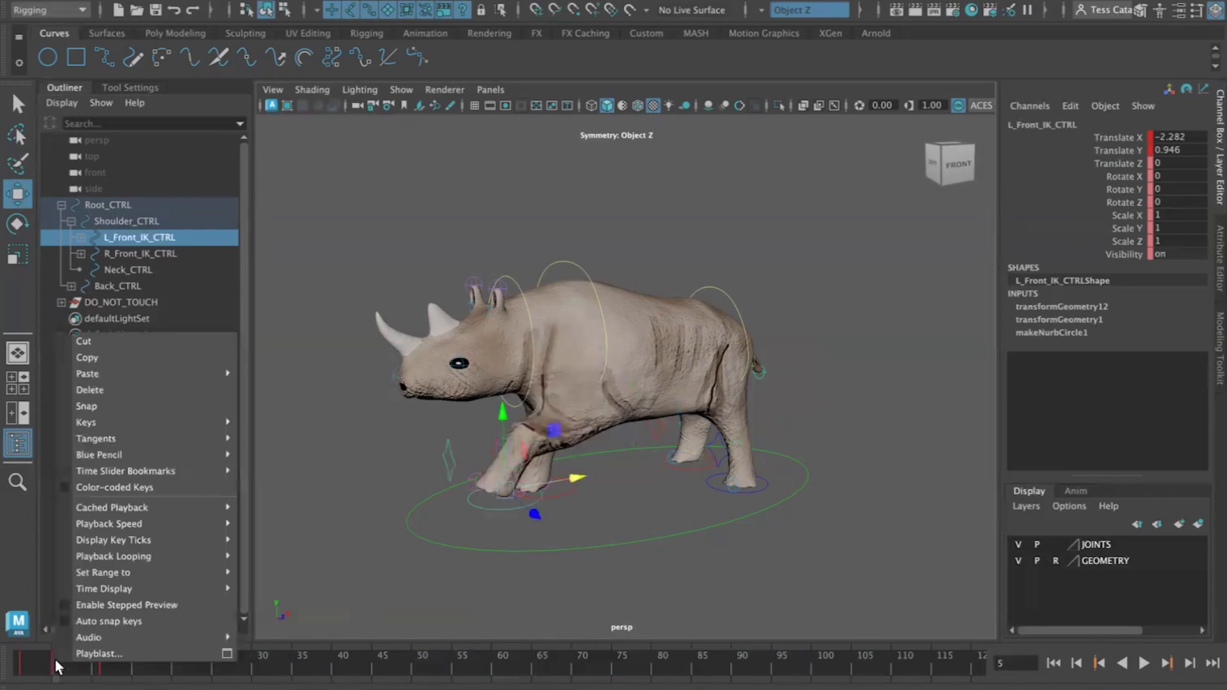
left_click(113, 359)
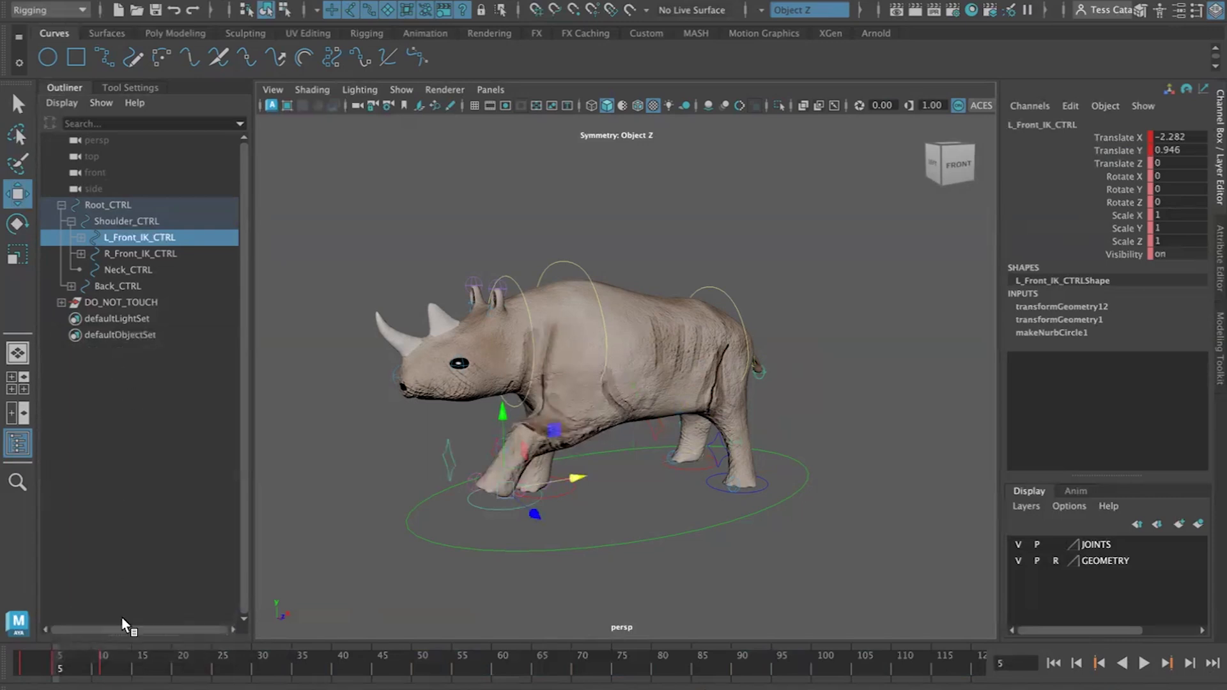
Paste the copied foot key at frame 17
left_click(153, 665)
right_click(152, 665)
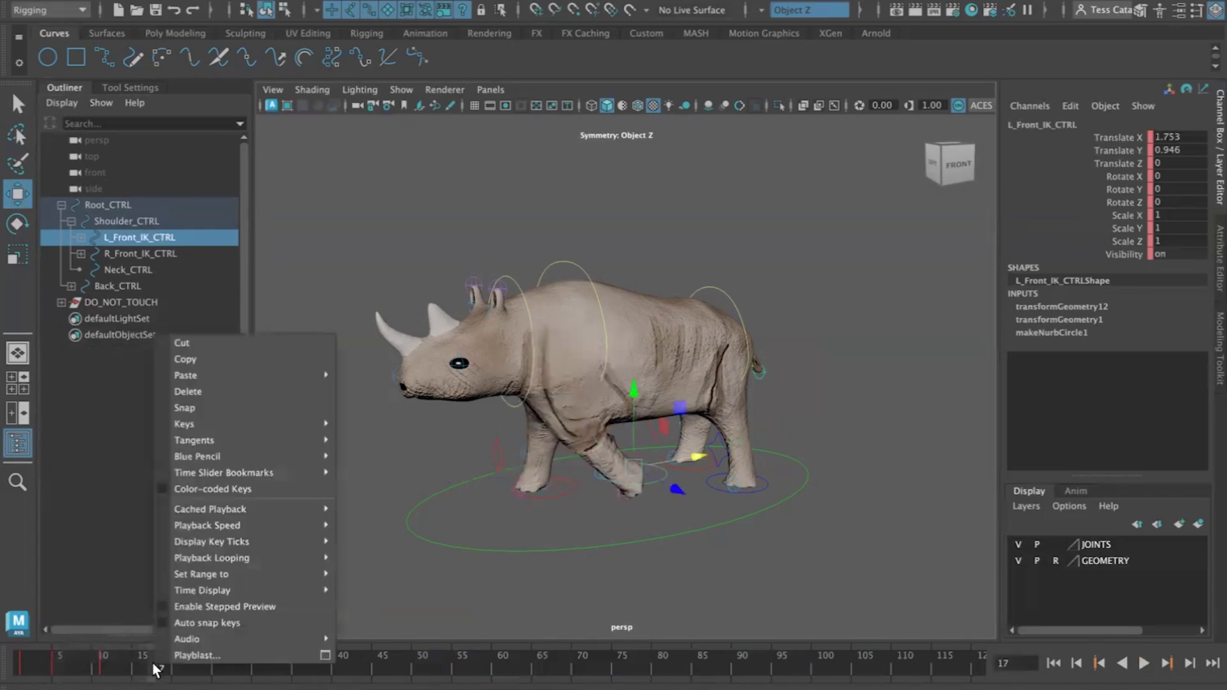
mouse_move(190, 375)
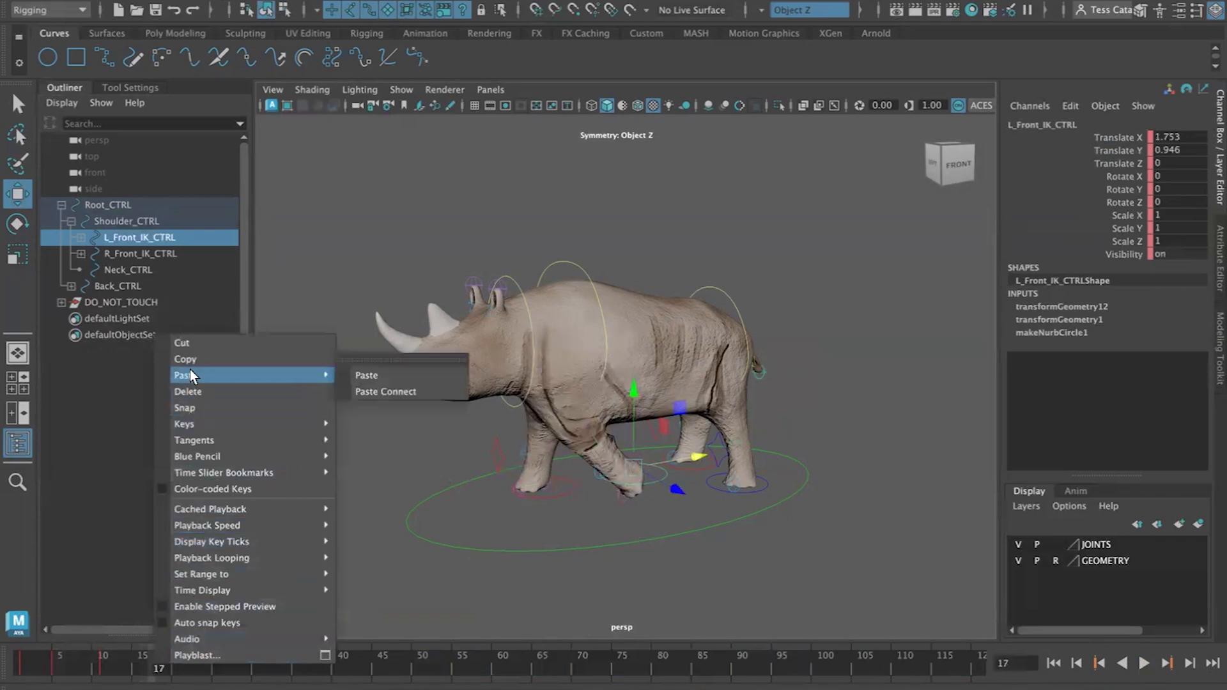
left_click(367, 374)
Play the animation from the start to review the foot step
left_click(1054, 664)
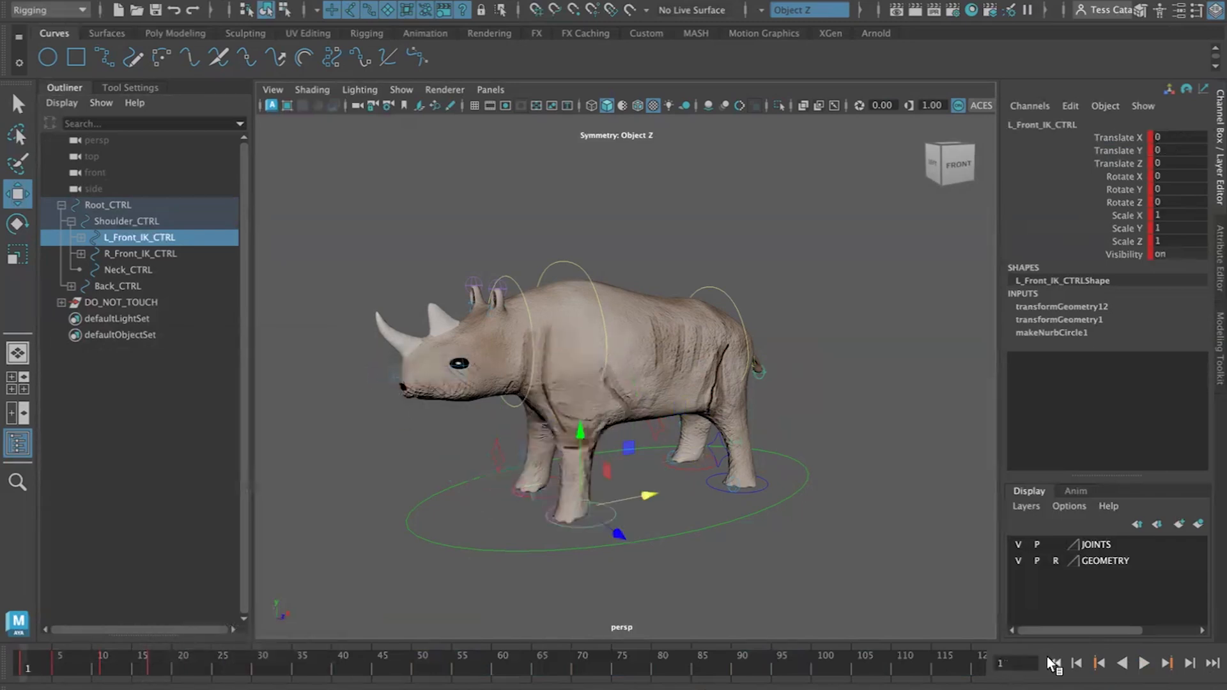
left_click(1144, 664)
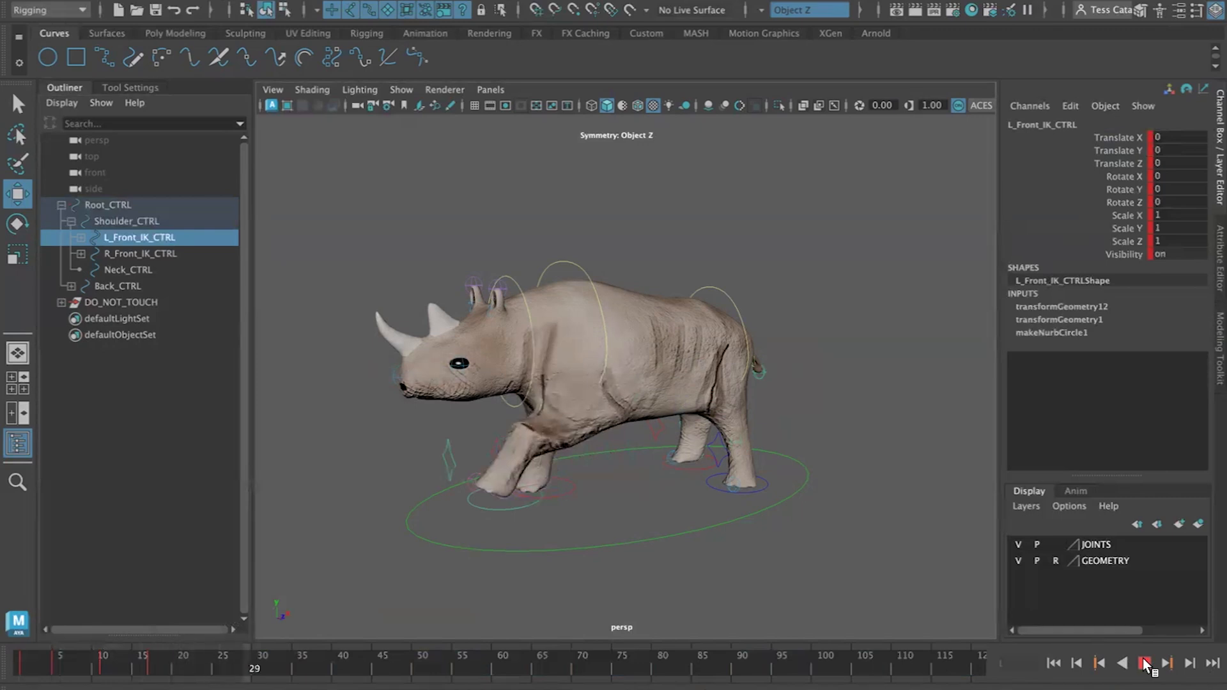
left_click(1145, 663)
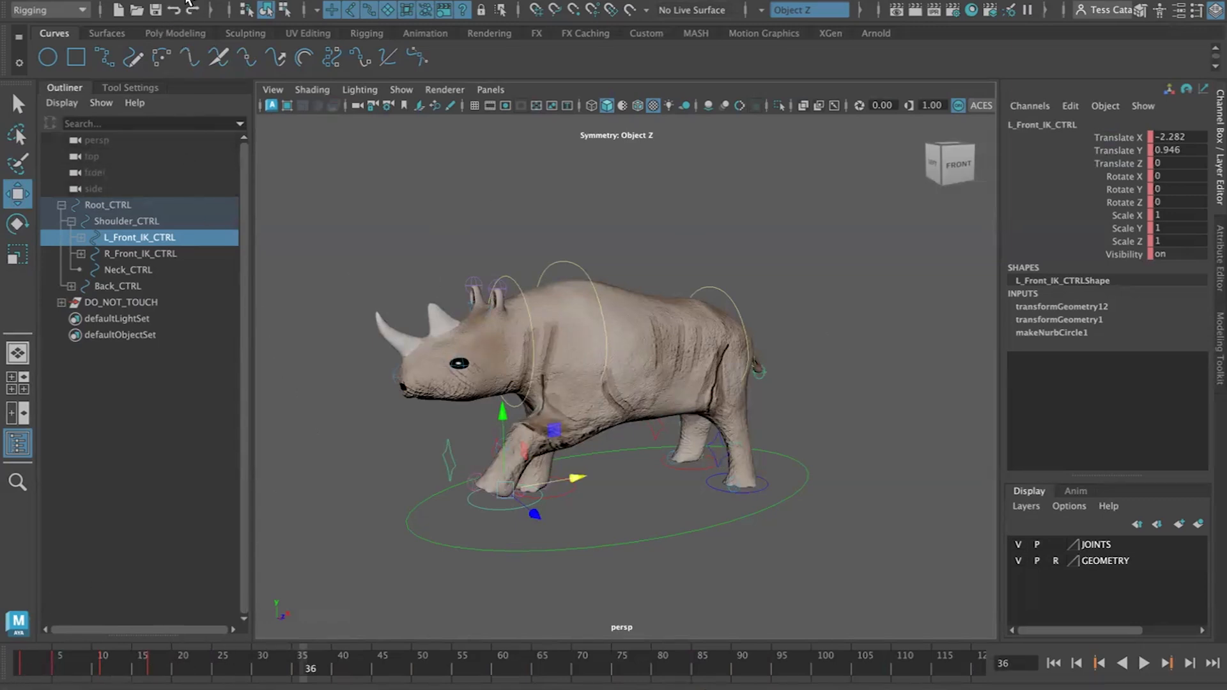
Open the Graph Editor for the left front foot control and reposition its window
left_click(241, 2)
mouse_move(288, 98)
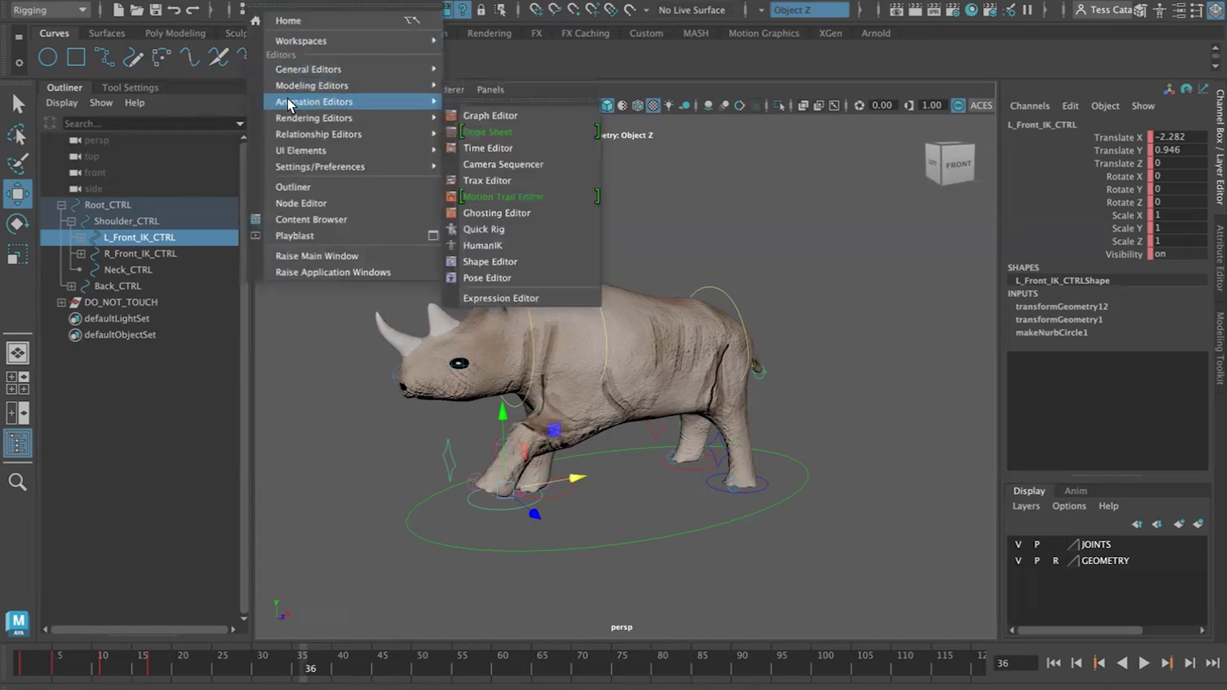
left_click(511, 117)
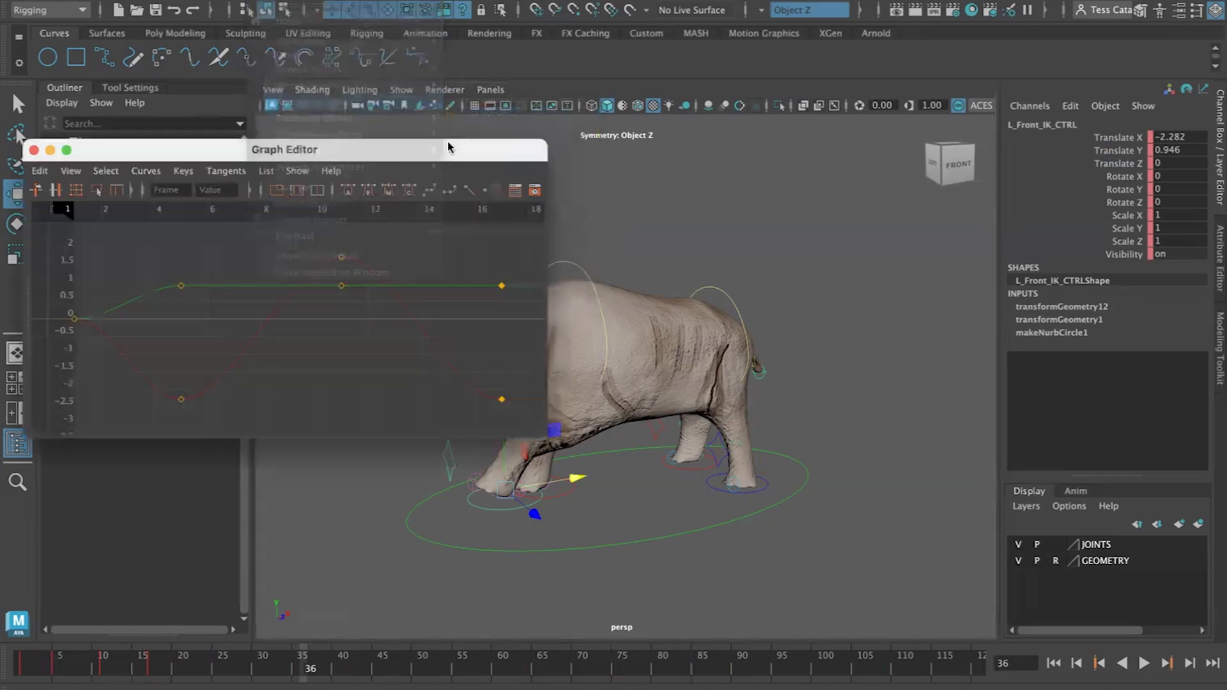
left_click_drag(386, 152, 688, 239)
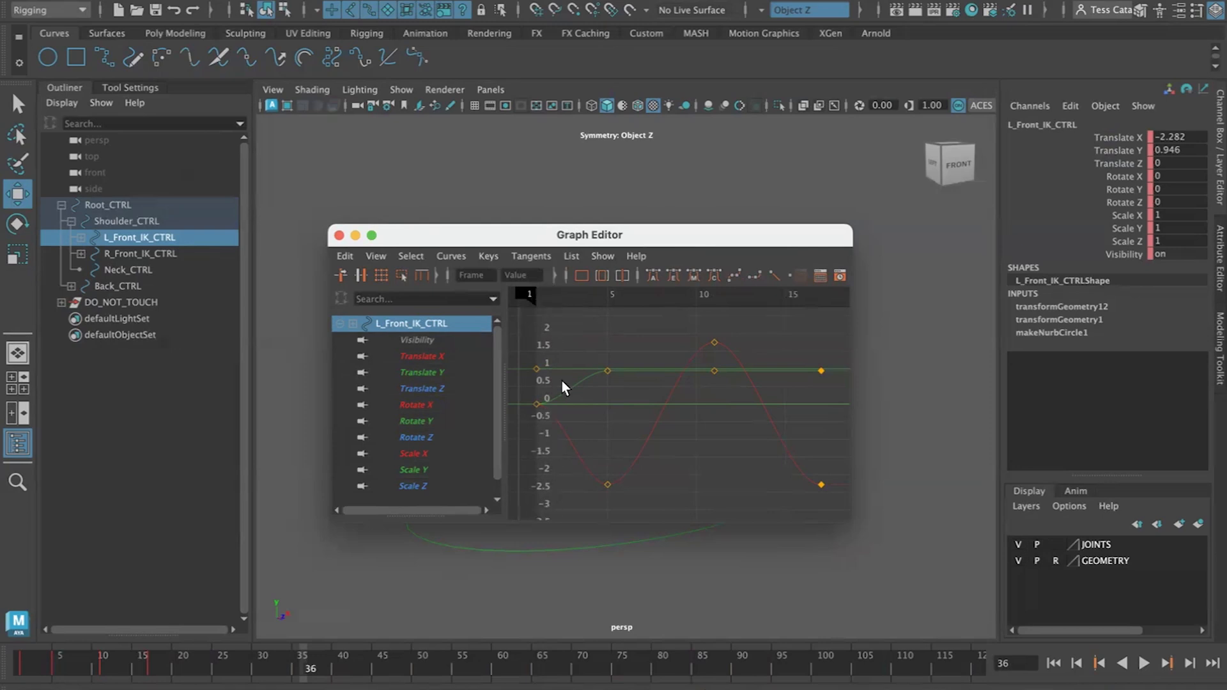
Inspect the left front foot control's curves channel by channel, from Translate X through Rotate Z
left_click(422, 352)
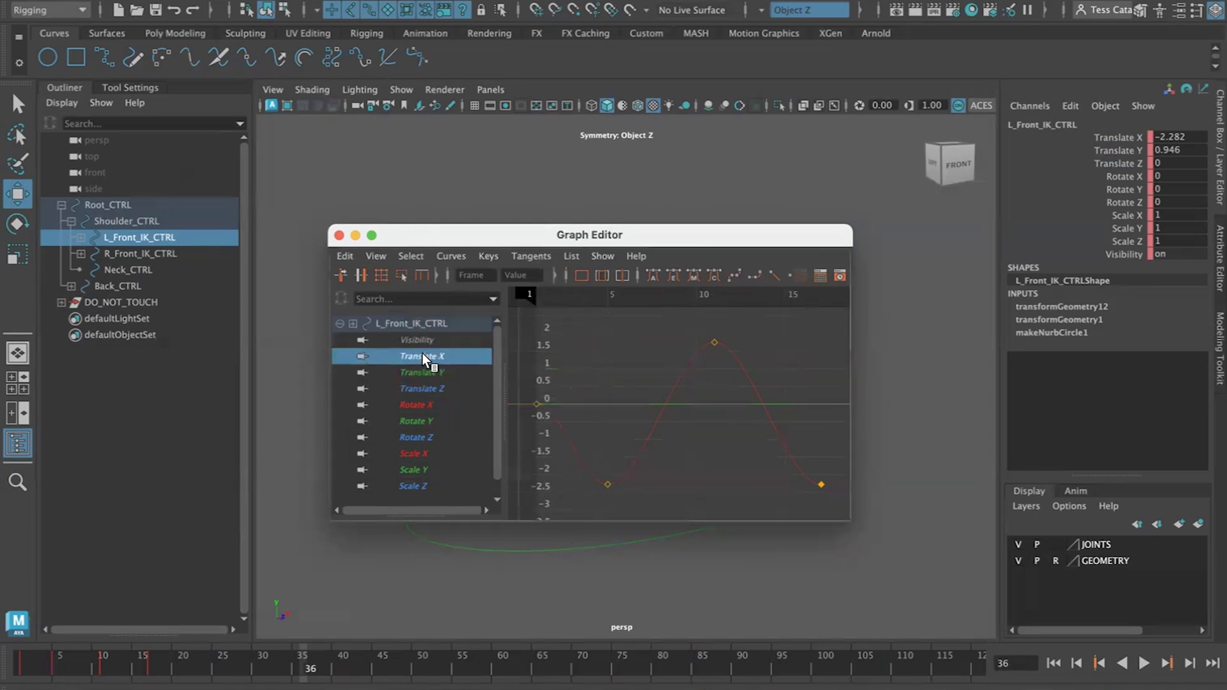
left_click(421, 376)
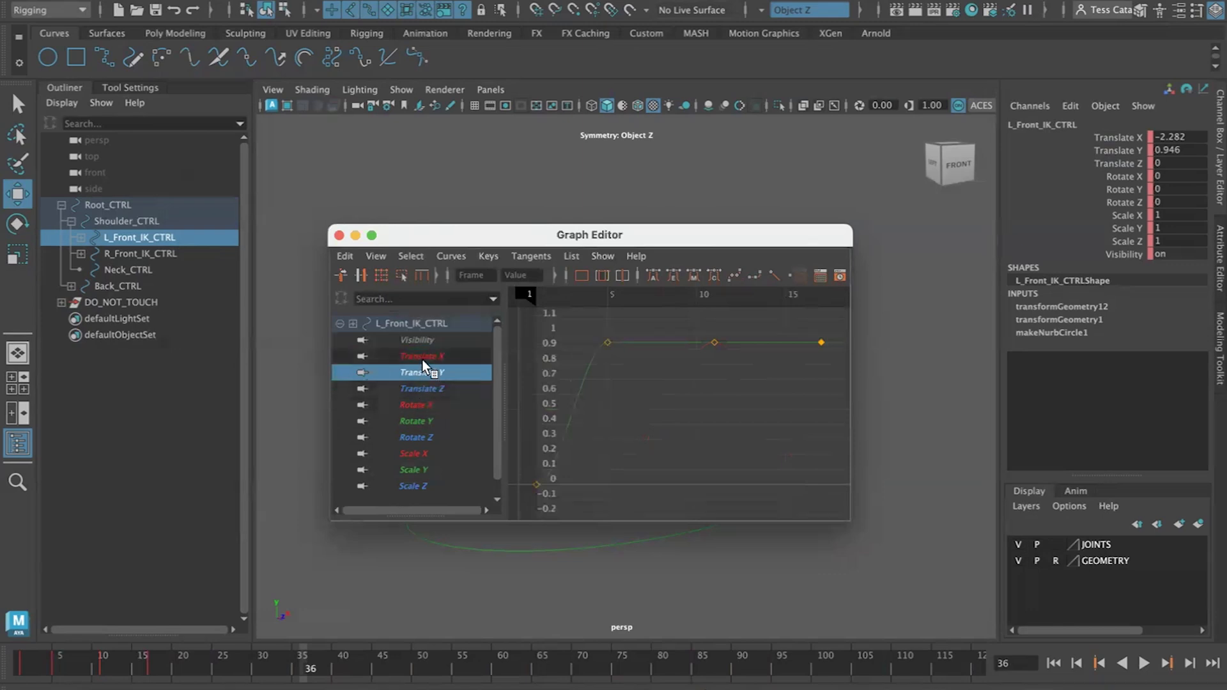
left_click(422, 355)
left_click(420, 372)
left_click(422, 388)
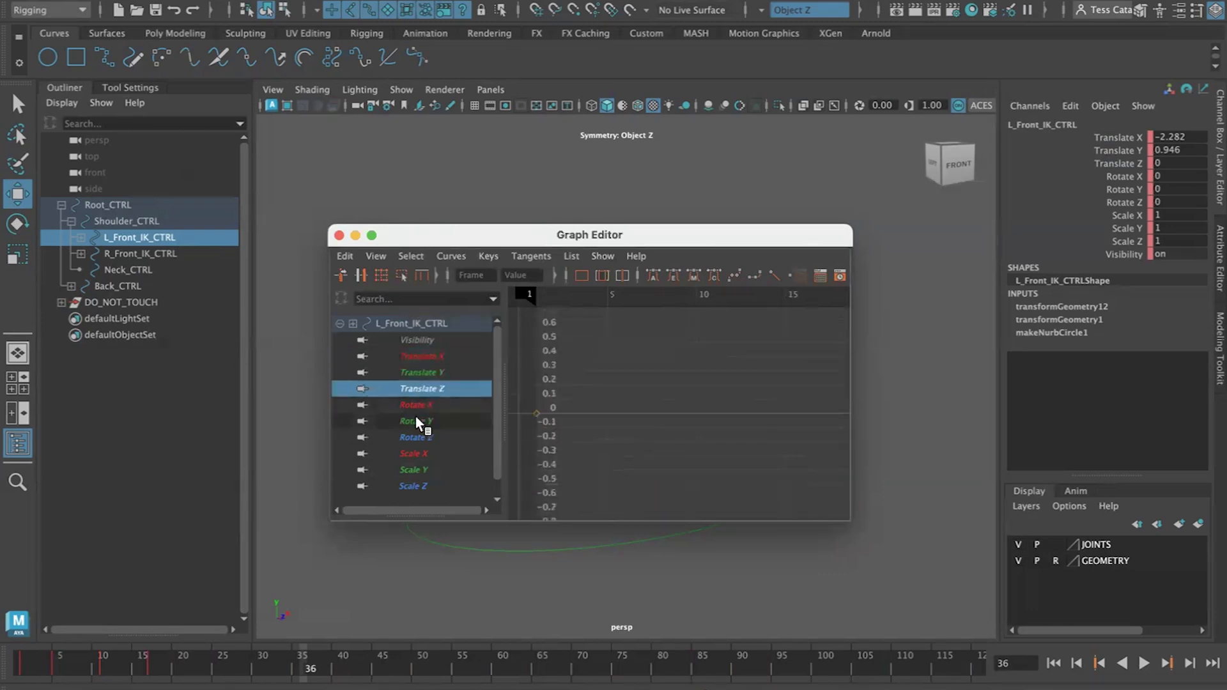
left_click(414, 404)
left_click(415, 421)
left_click(415, 437)
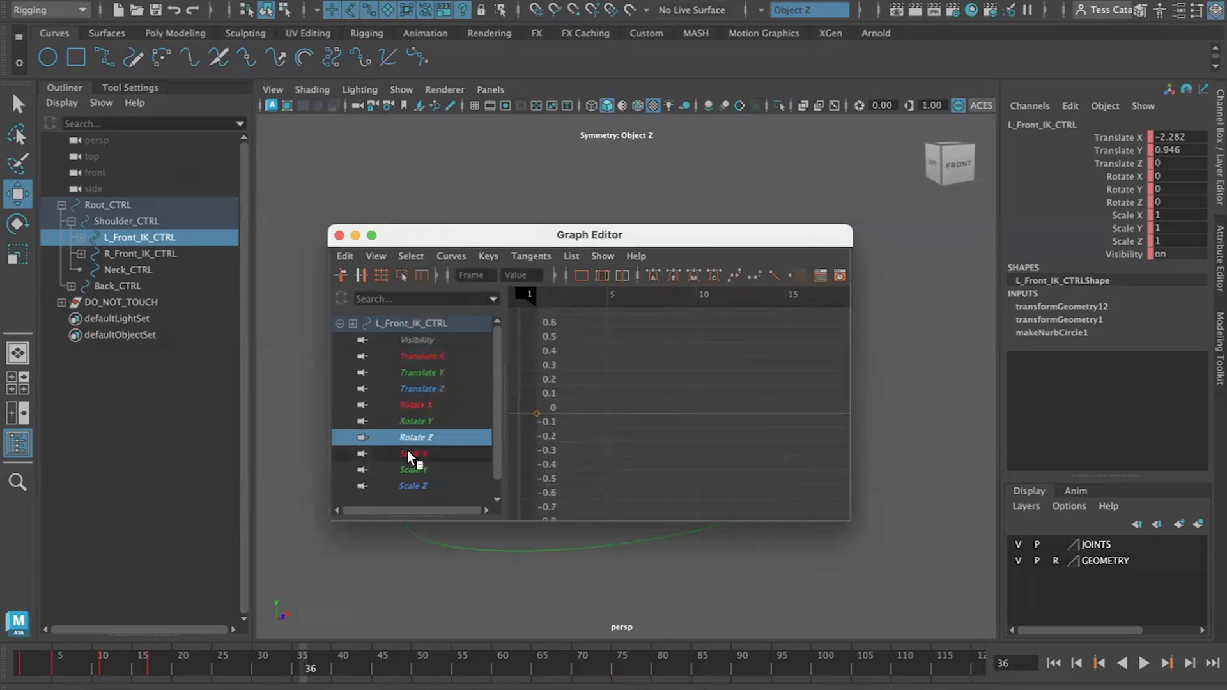
left_click(419, 356)
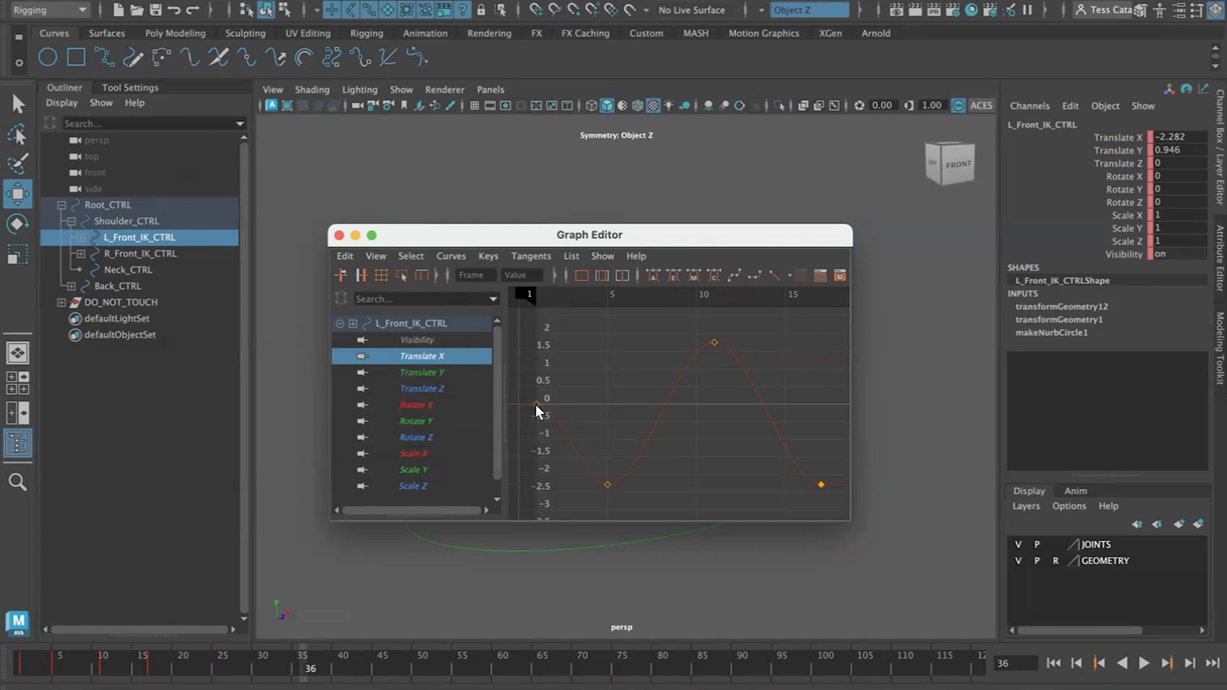
scroll(803, 473, "down", 5)
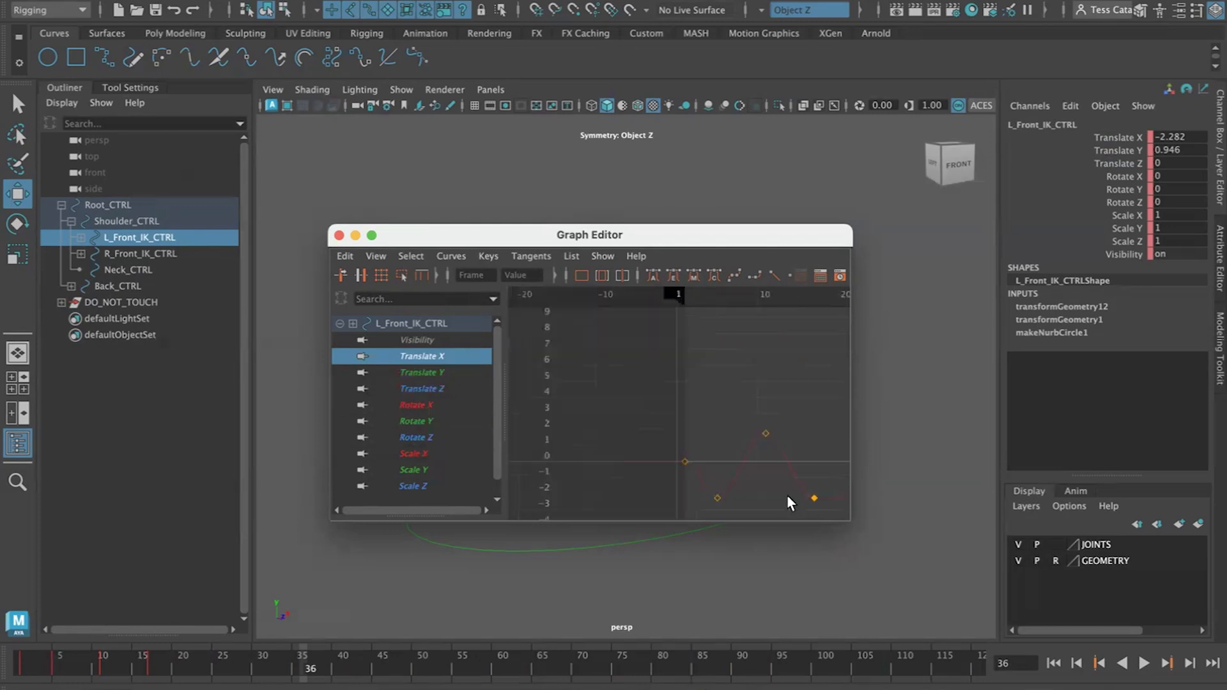
scroll(761, 478, "up", 5)
scroll(759, 469, "down", 5)
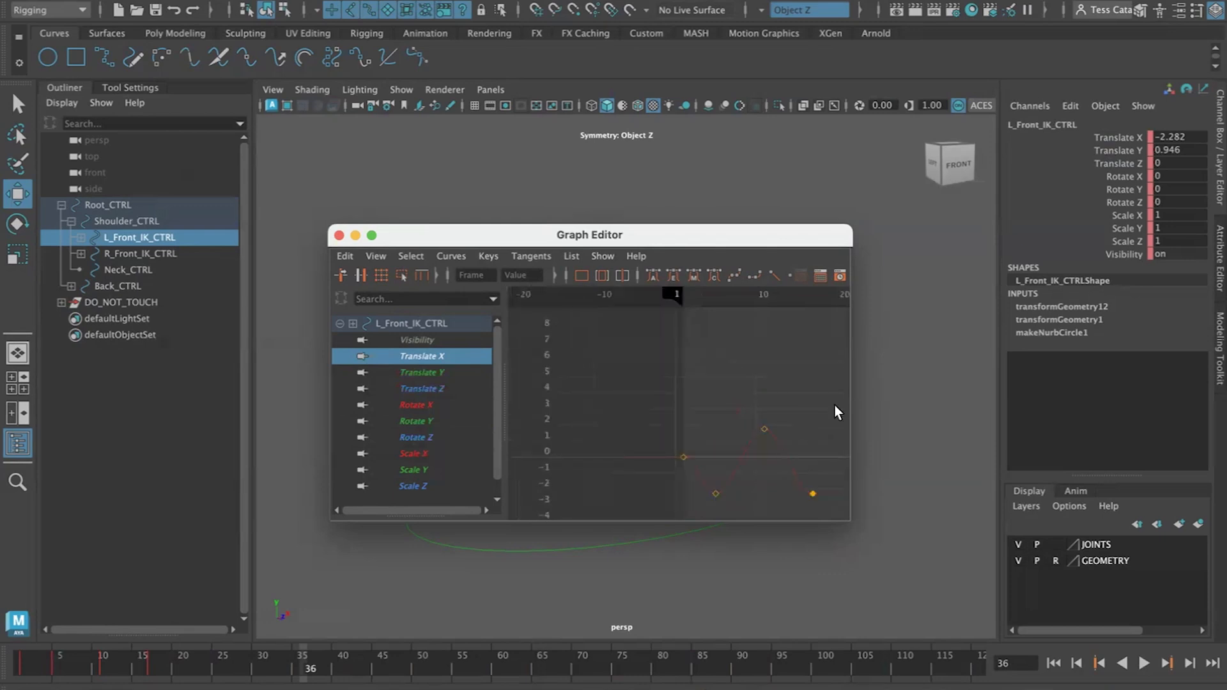
left_click_drag(790, 476, 702, 518)
key("f")
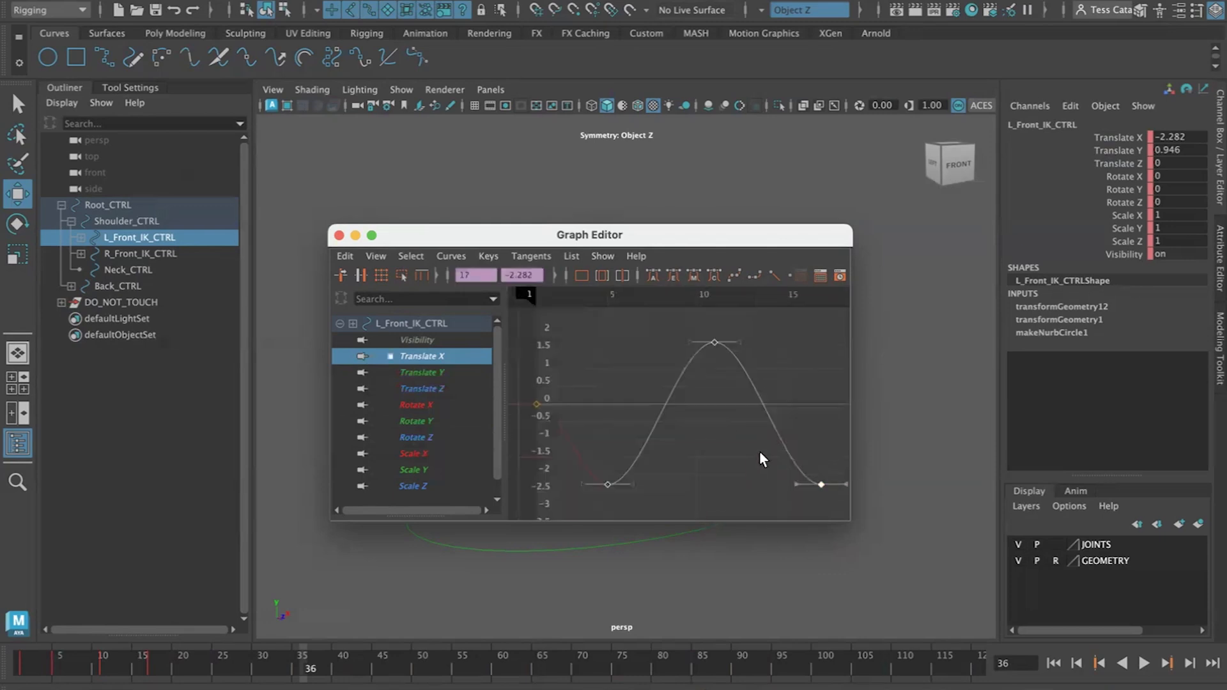
middle_click_drag(723, 456, 693, 441)
key("z")
key("z")
Enlarge the Graph Editor and step between the Translate X keys at frames 17 and 36
scroll(704, 435, "down", 5)
scroll(704, 432, "up", 5)
scroll(730, 401, "down", 5)
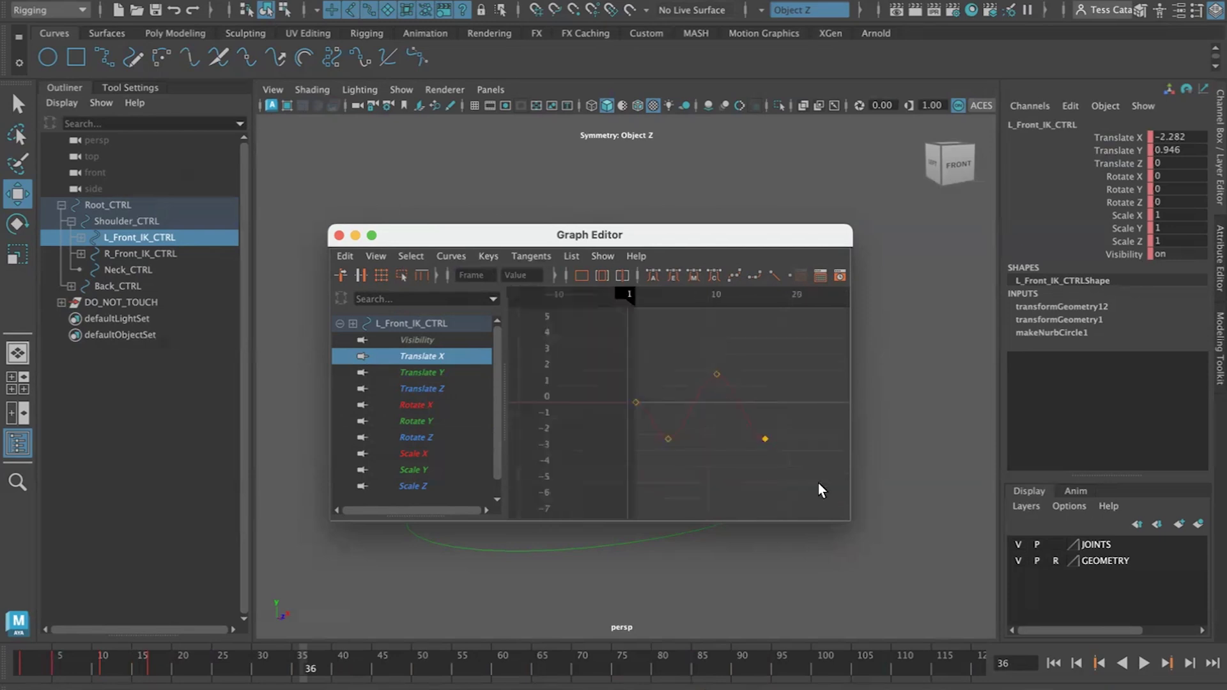
left_click_drag(847, 520, 961, 588)
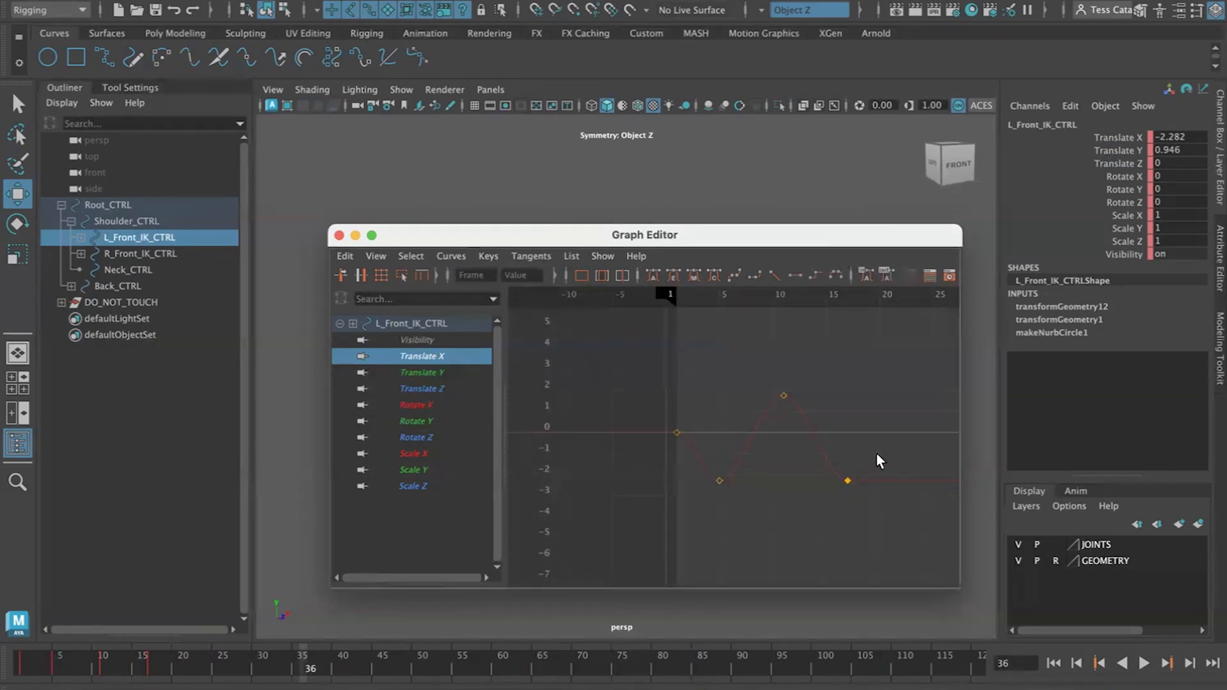
mouse_move(804, 502)
middle_mouse_down("alt")
mouse_move(720, 479)
mouse_move(787, 447)
mouse_move(672, 498)
mouse_move(636, 479)
mouse_move(704, 490)
mouse_move(672, 486)
mouse_move(652, 463)
mouse_move(737, 471)
mouse_move(704, 454)
mouse_move(585, 529)
mouse_move(661, 466)
mouse_move(691, 479)
mouse_move(644, 485)
mouse_move(675, 487)
middle_mouse_up("alt")
mouse_move(672, 488)
right_mouse_down("alt")
mouse_move(682, 559)
mouse_move(696, 420)
mouse_move(679, 528)
mouse_move(681, 480)
mouse_move(652, 509)
mouse_move(665, 502)
right_mouse_up("alt")
key("a")
left_click_drag(619, 391, 753, 499)
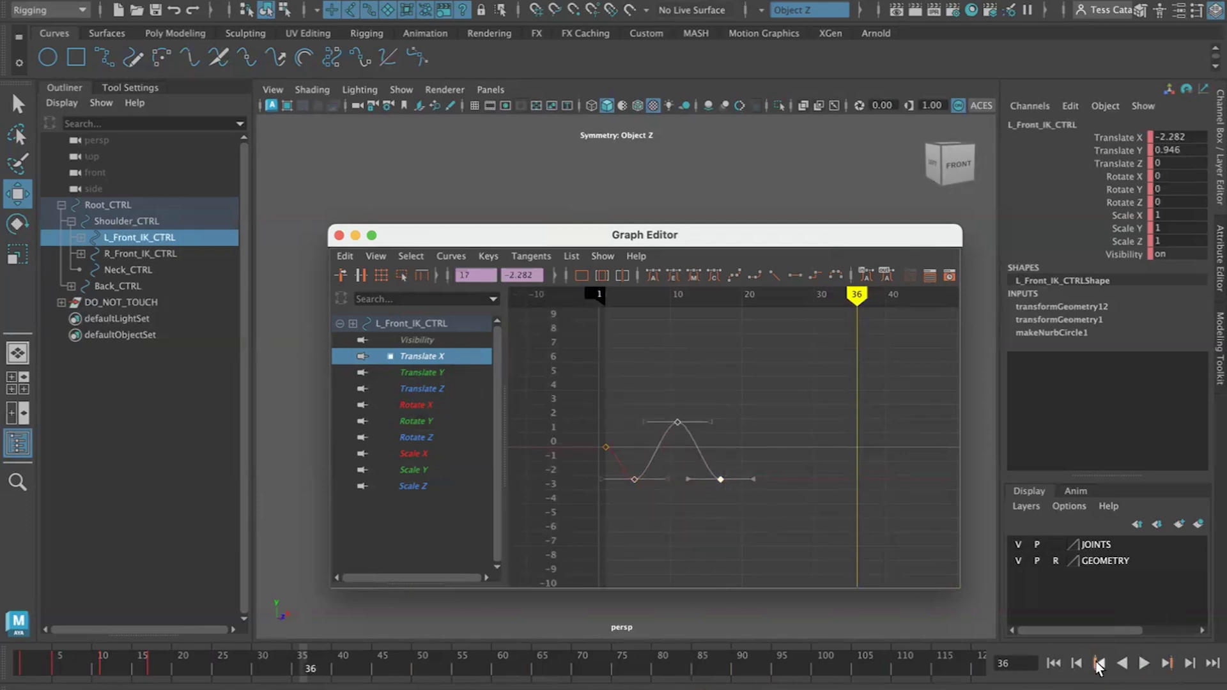
left_click(1100, 663)
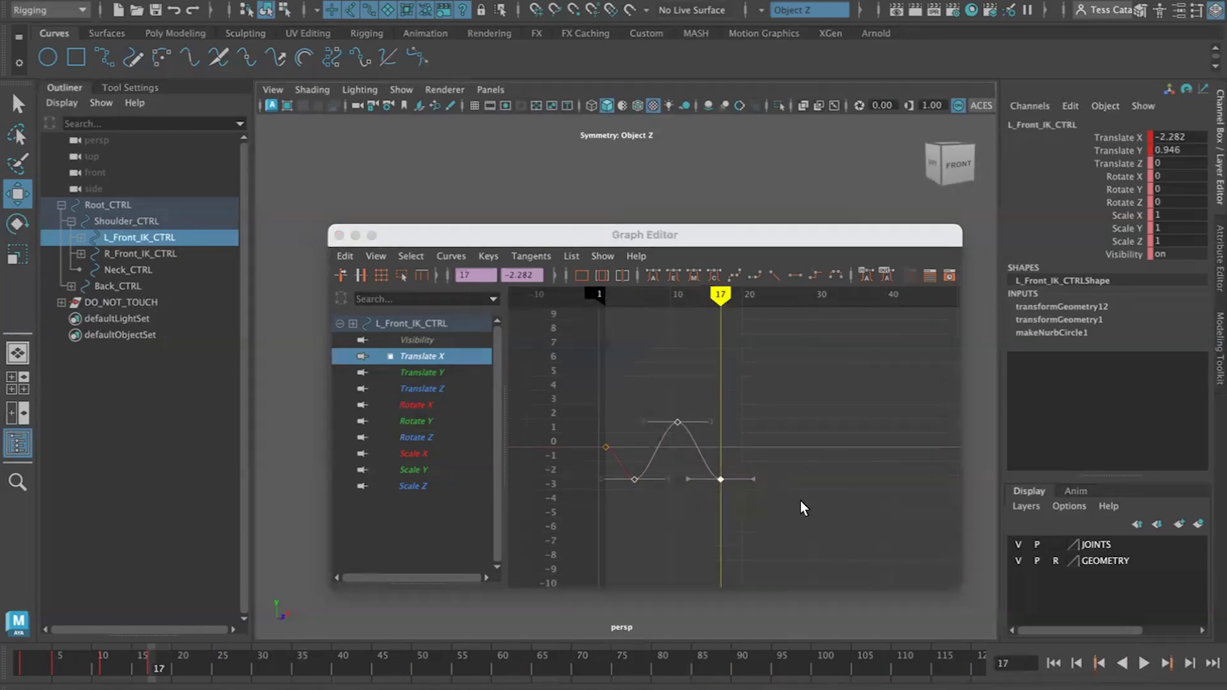
key("period")
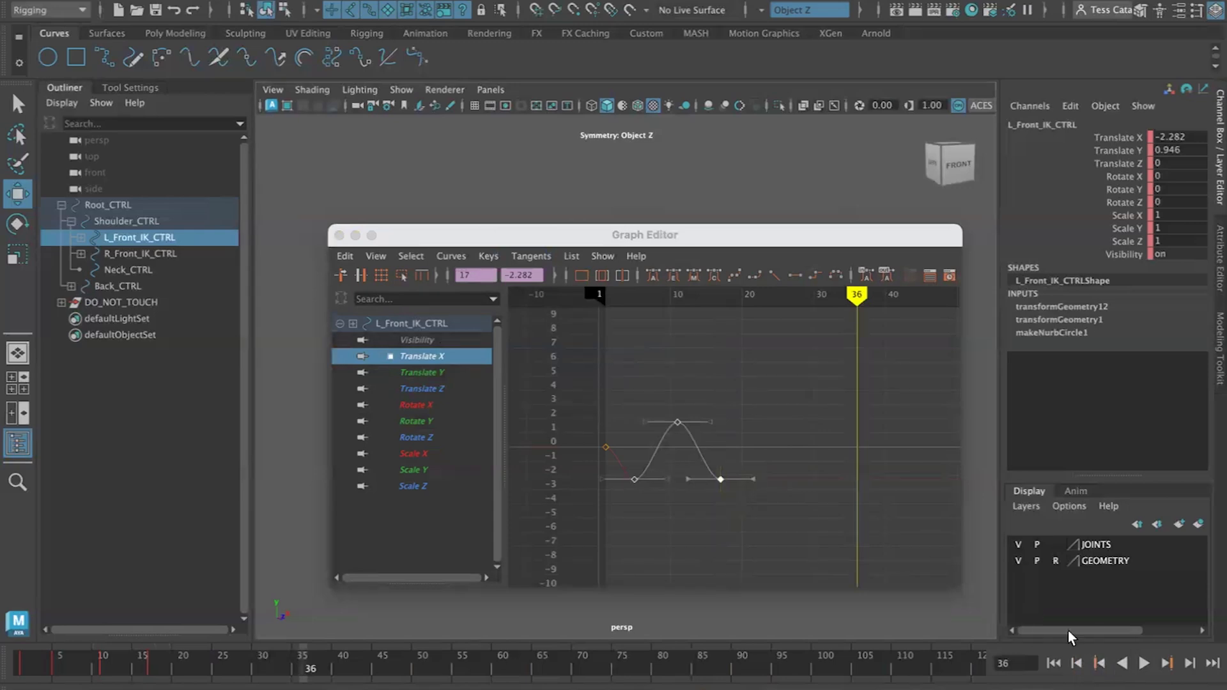
scroll(784, 474, "down", 5)
left_click(1100, 663)
scroll(787, 480, "down", 10)
key("f")
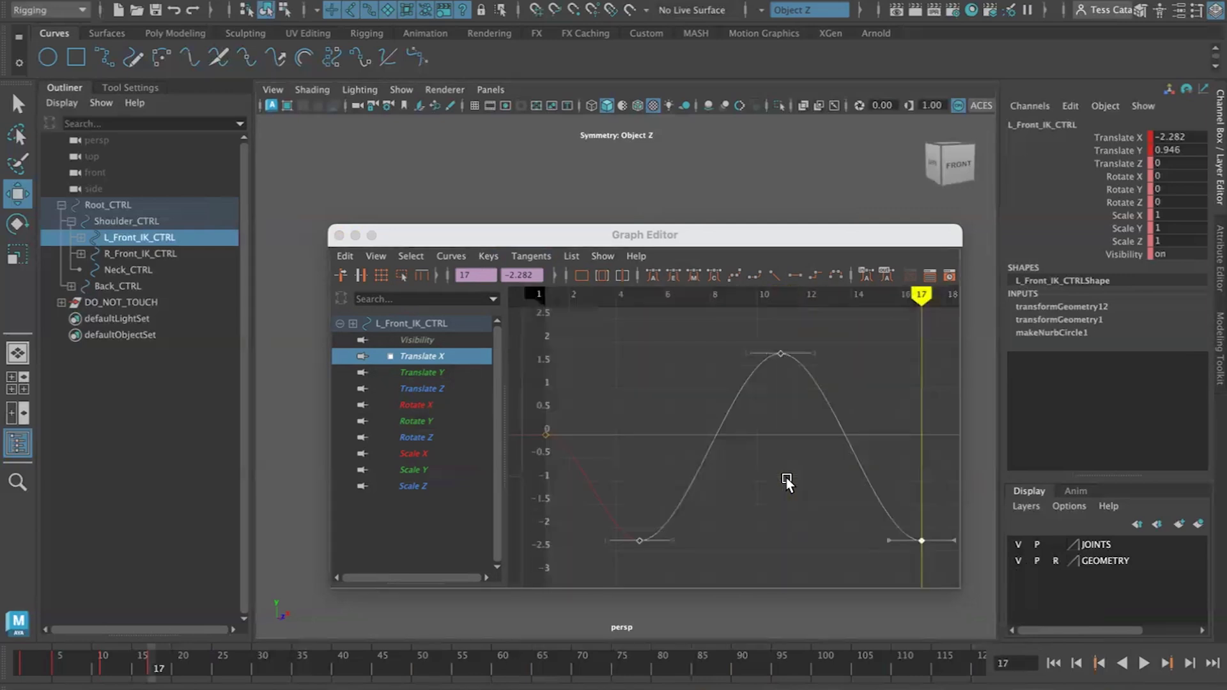
Copy the Translate X keys from frame 5 to 17 and paste them at frame 17
left_click_drag(945, 333, 621, 558)
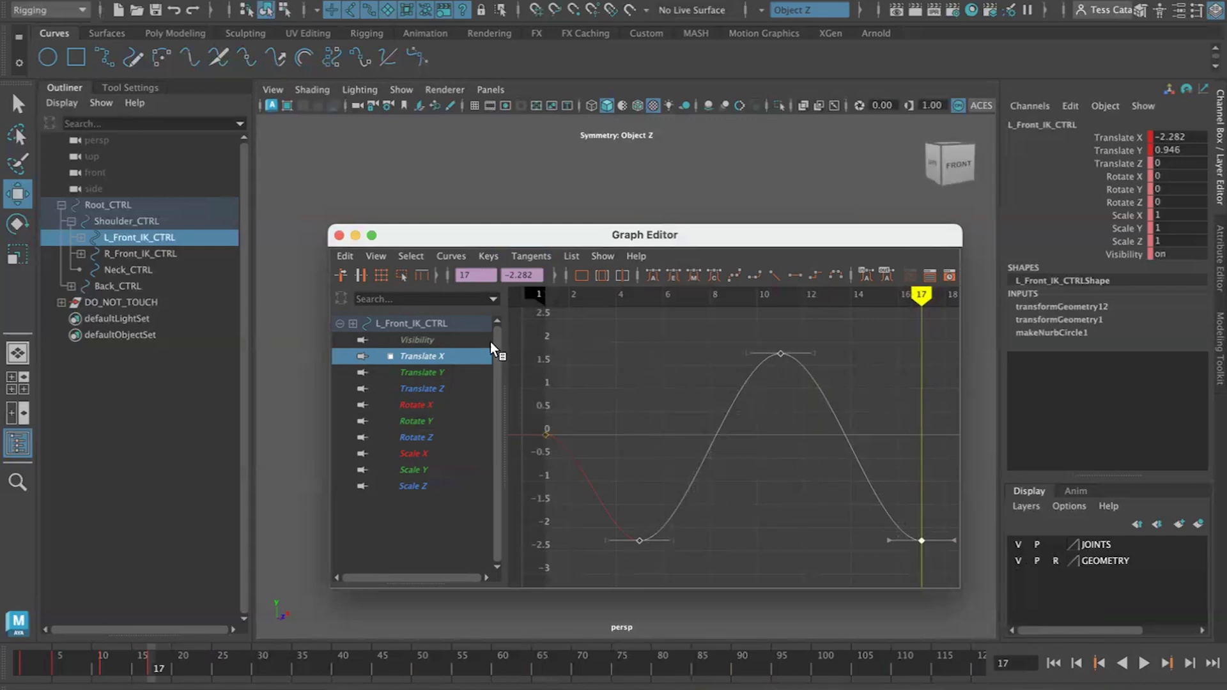
left_click(346, 259)
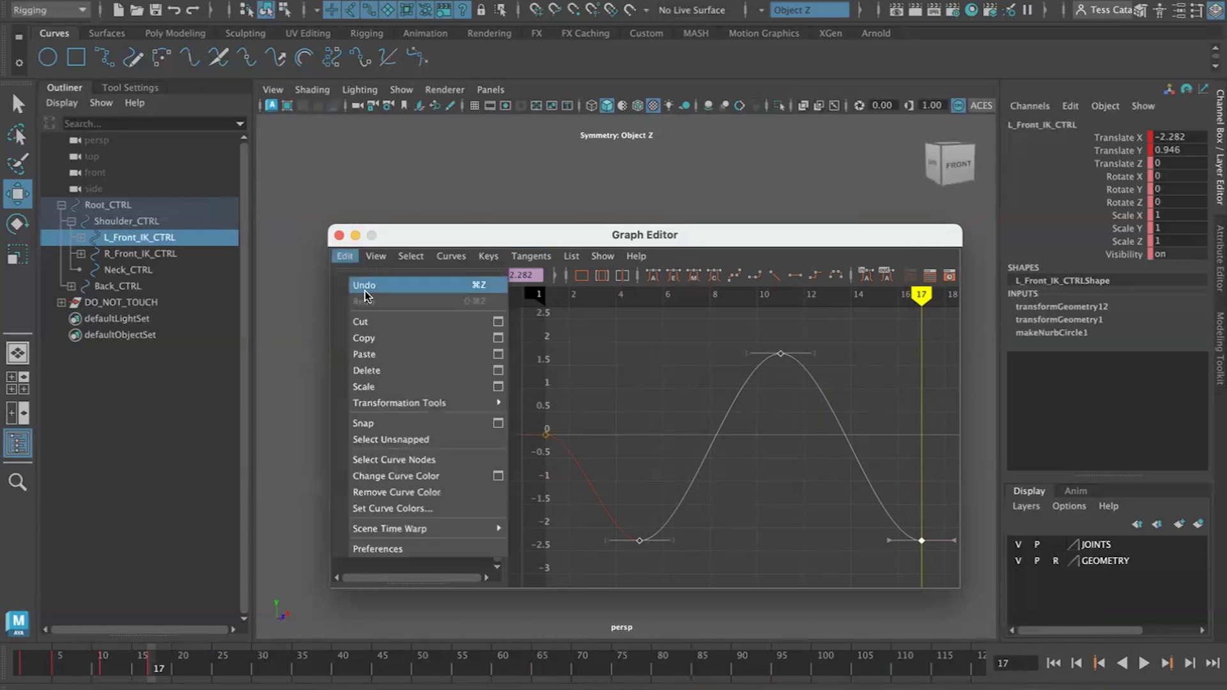
left_click(372, 341)
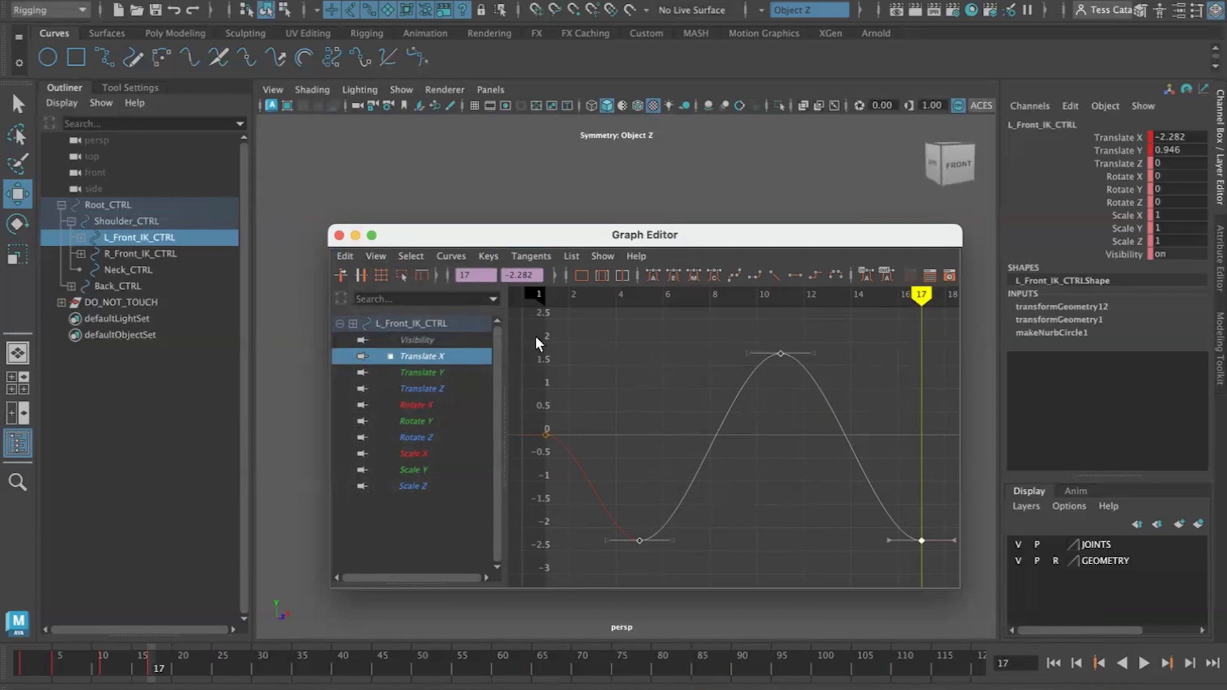
left_click(345, 257)
left_click(372, 356)
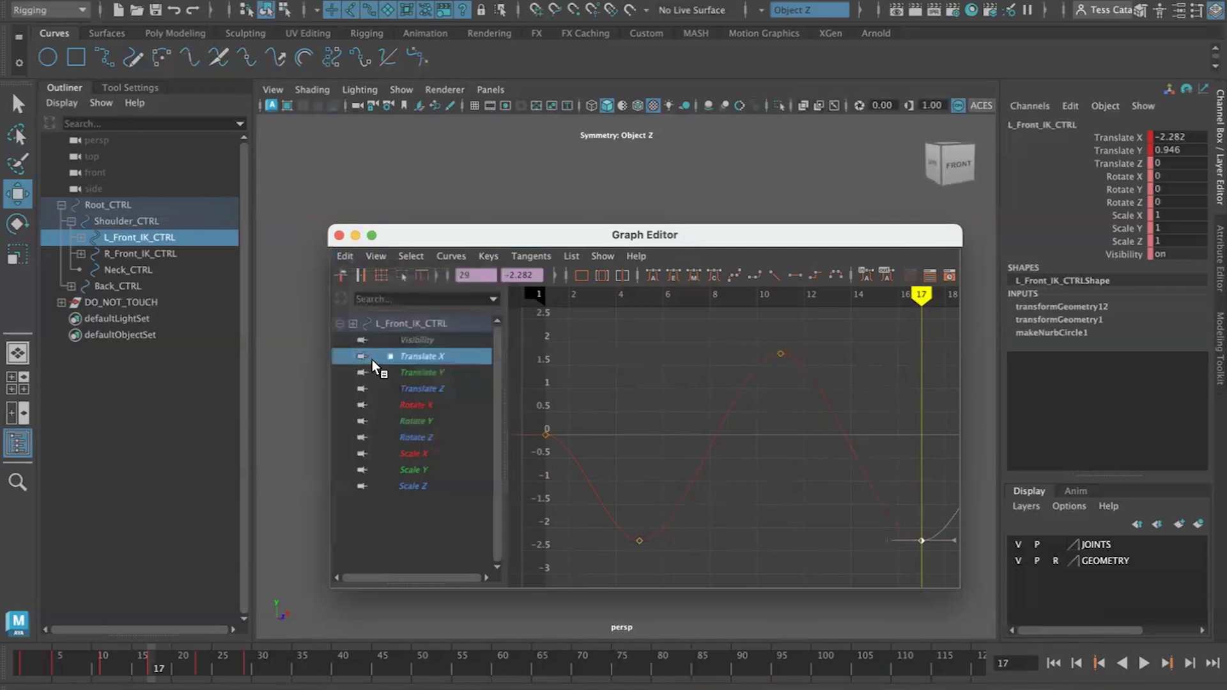
Zoom out the graph and select the Translate X keys from frame 5 to 29
scroll(880, 482, "down", 5)
scroll(875, 473, "up", 5)
middle_click_drag(874, 473, 627, 455, "alt")
scroll(628, 454, "down", 5)
scroll(626, 454, "down", 3)
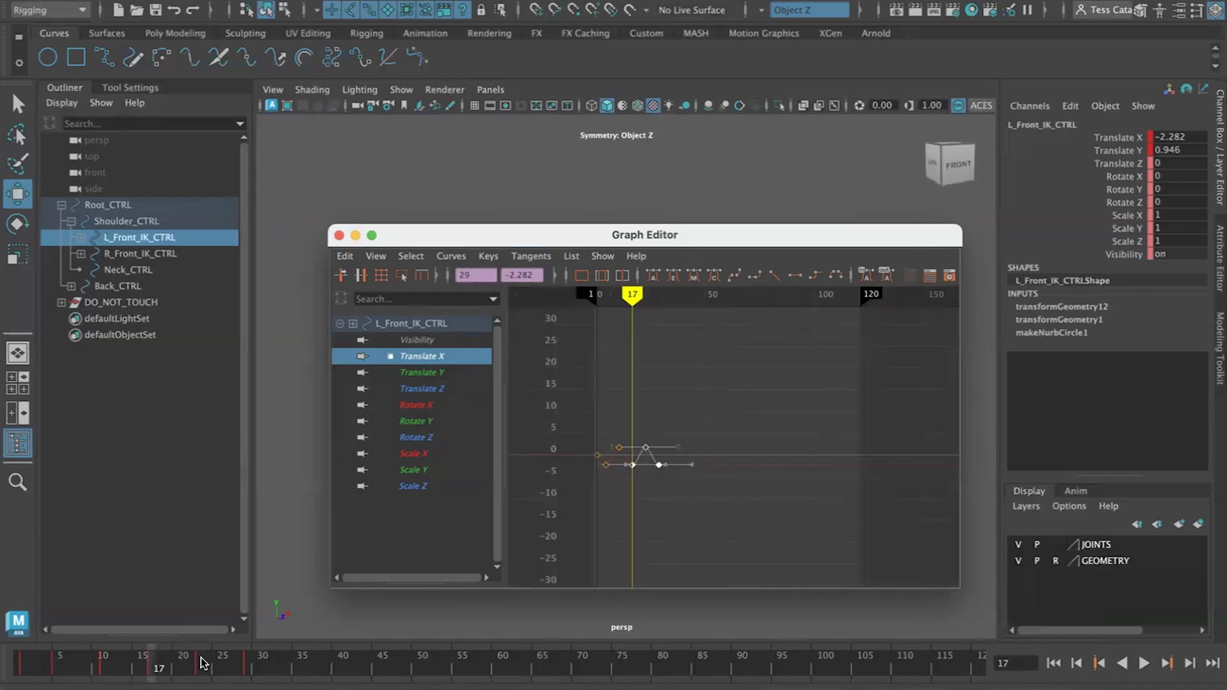
left_click_drag(695, 418, 602, 484)
Step through the keys and play the animation to review the repeated foot step
left_click(1168, 665)
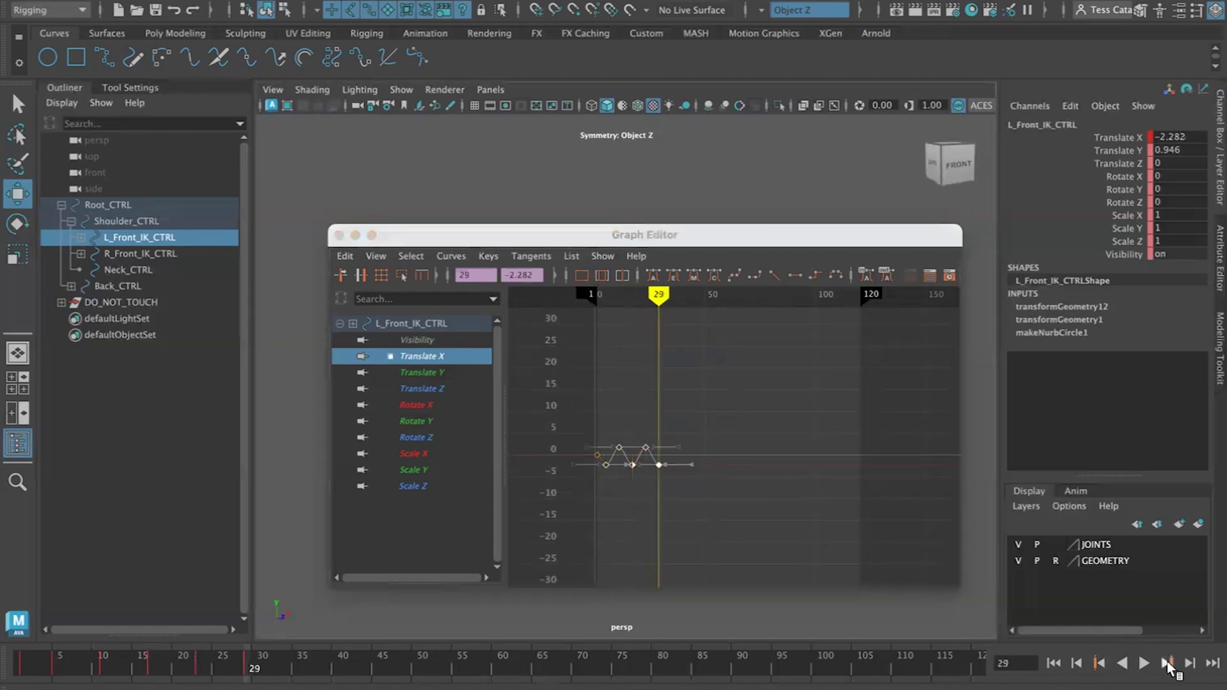
left_click(1100, 663)
left_click(497, 425)
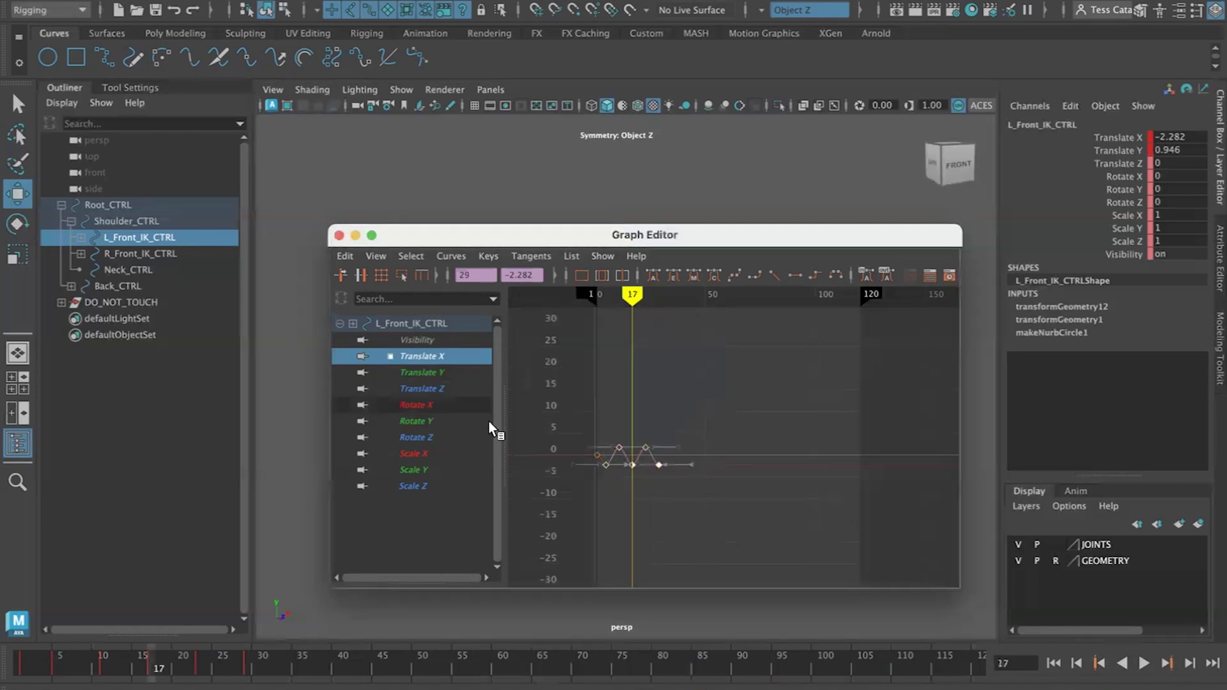
left_click(1165, 665)
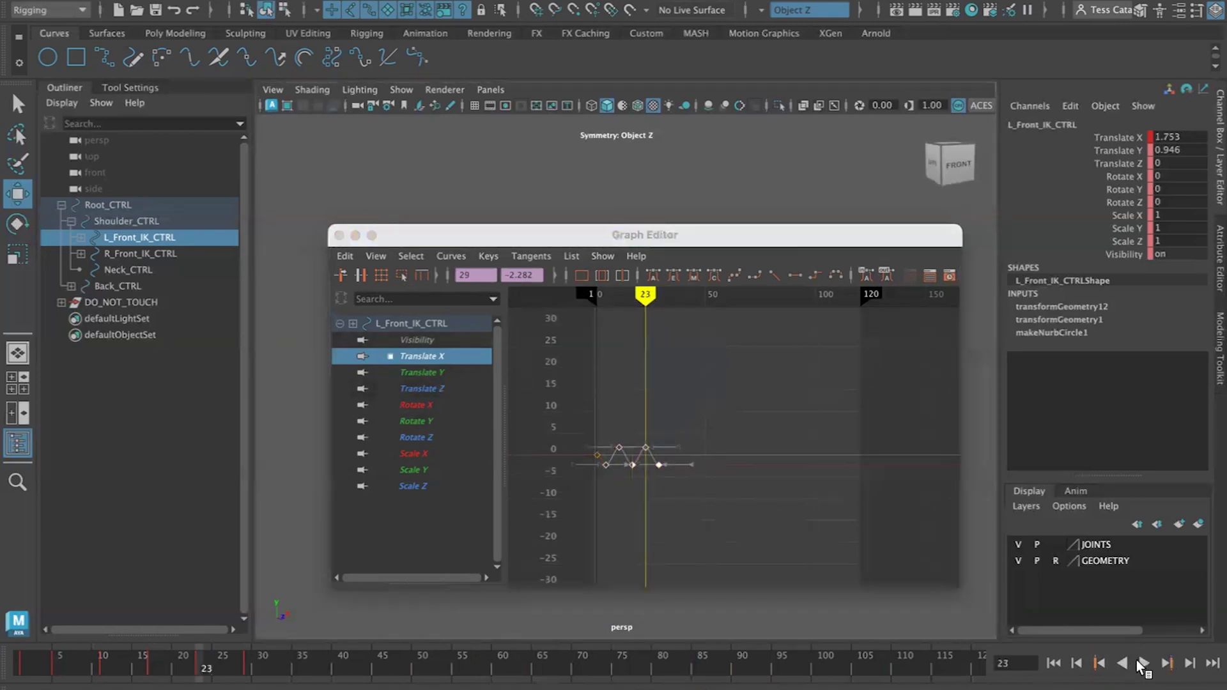
left_click(1145, 664)
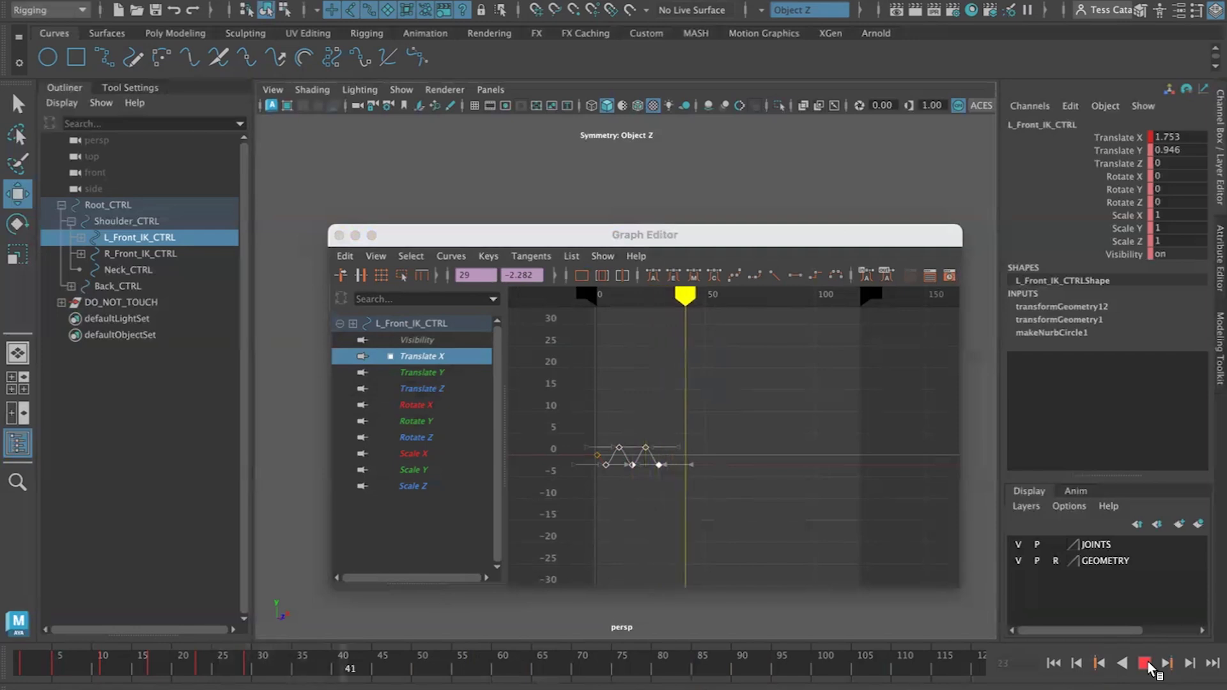
left_click(1145, 664)
left_click(1099, 664)
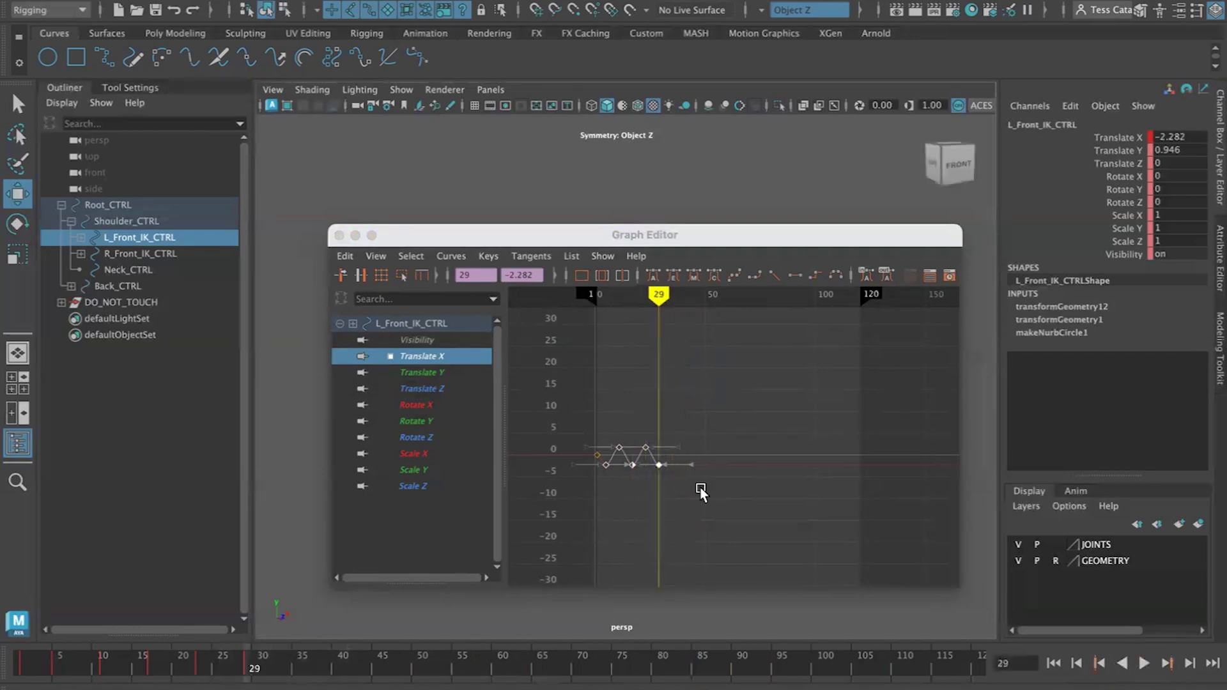
Copy the selected Translate X keys and paste them at frame 29
left_click(376, 256)
mouse_move(337, 267)
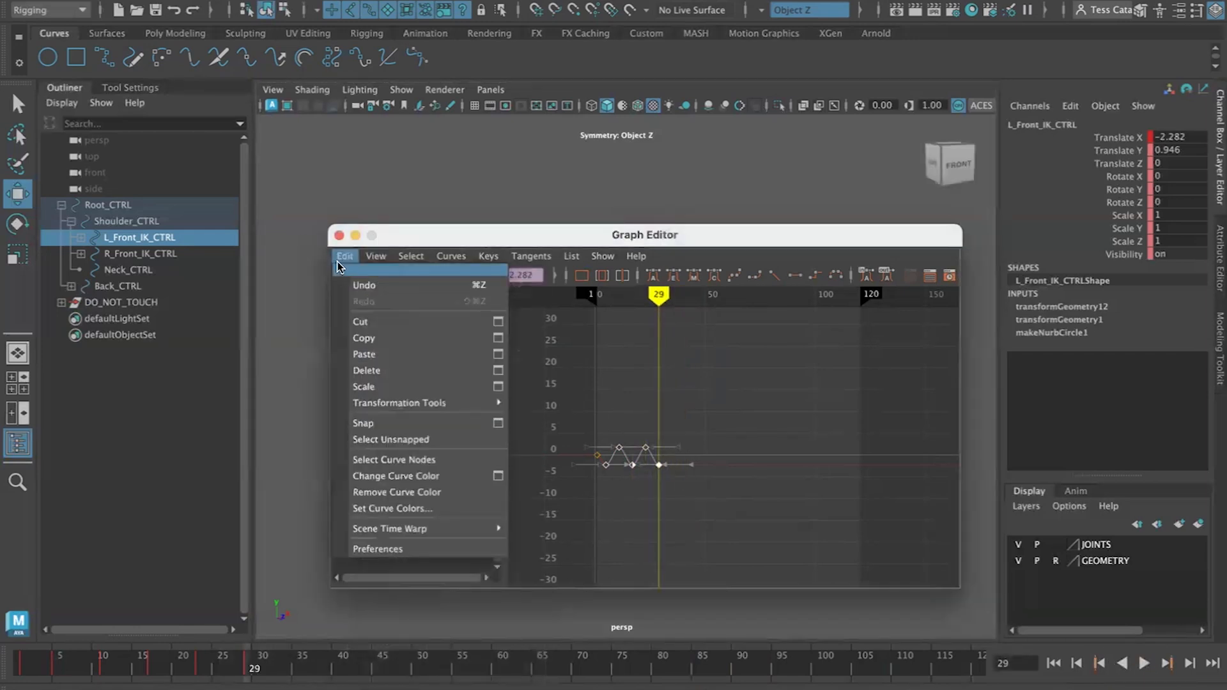
left_click(360, 338)
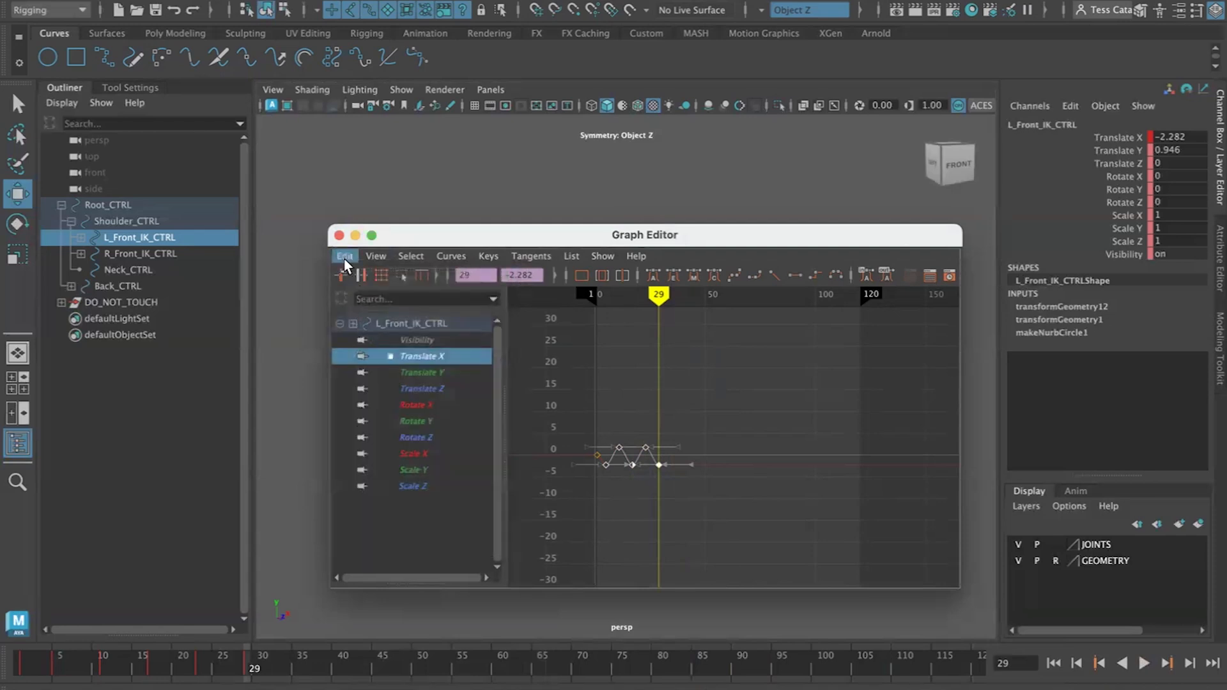
left_click(345, 255)
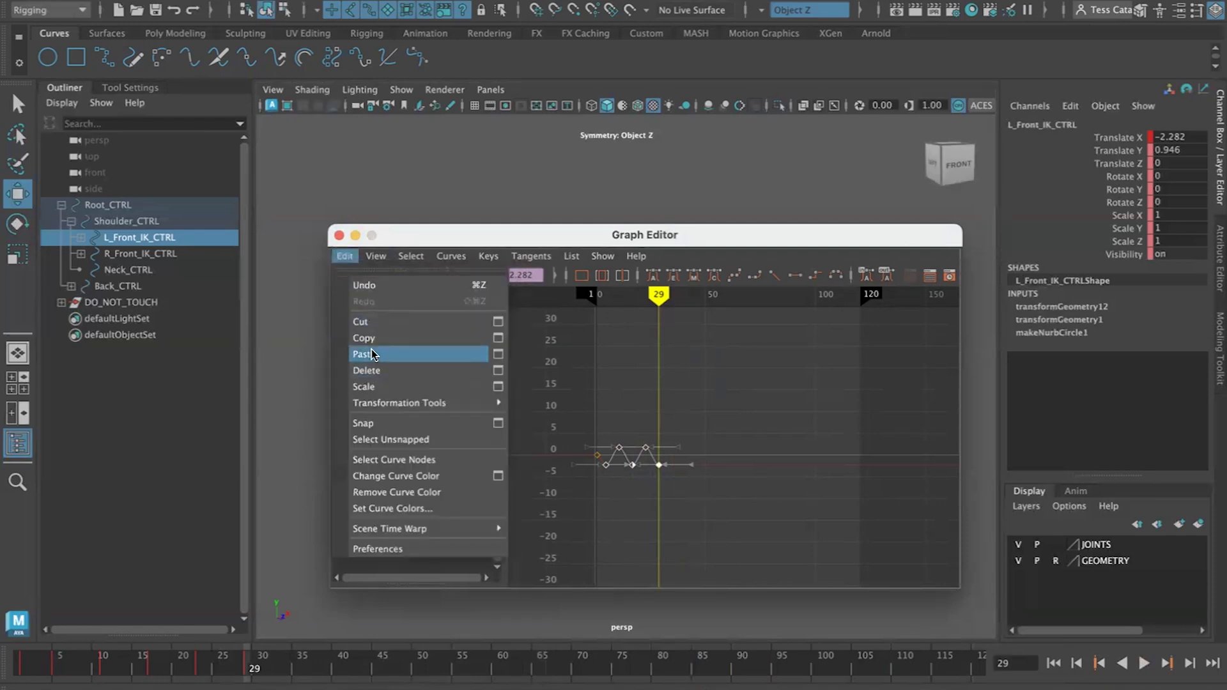
left_click(371, 353)
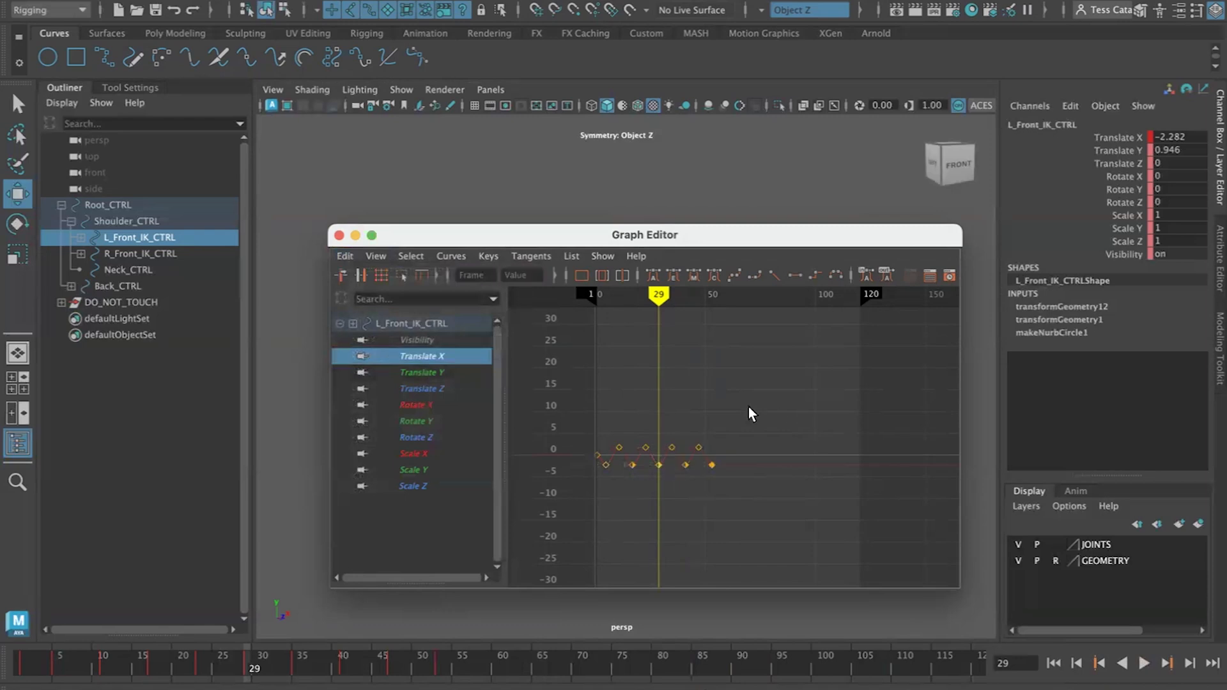
Copy the Translate X keys and paste them at frame 53 to extend the cycle
left_click_drag(627, 484, 601, 484)
left_click(348, 259)
left_click(358, 335)
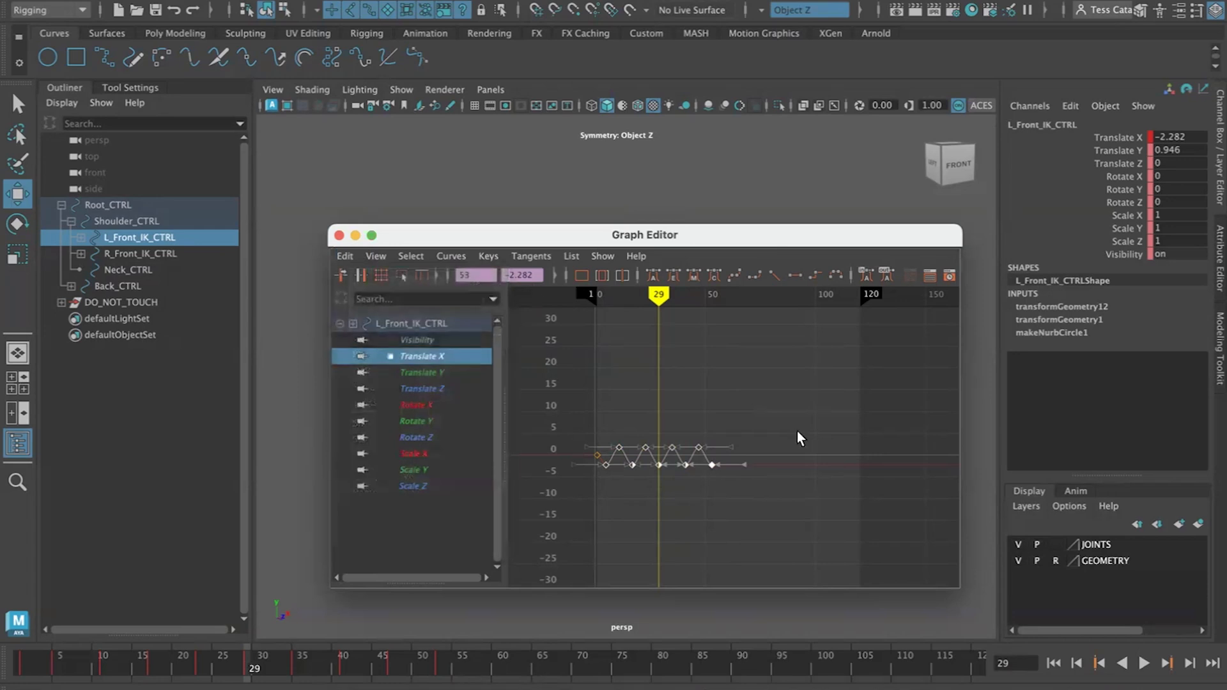
left_click(1165, 664)
left_click(1165, 663)
left_click(1165, 664)
left_click(1165, 664)
left_click(345, 256)
left_click(372, 351)
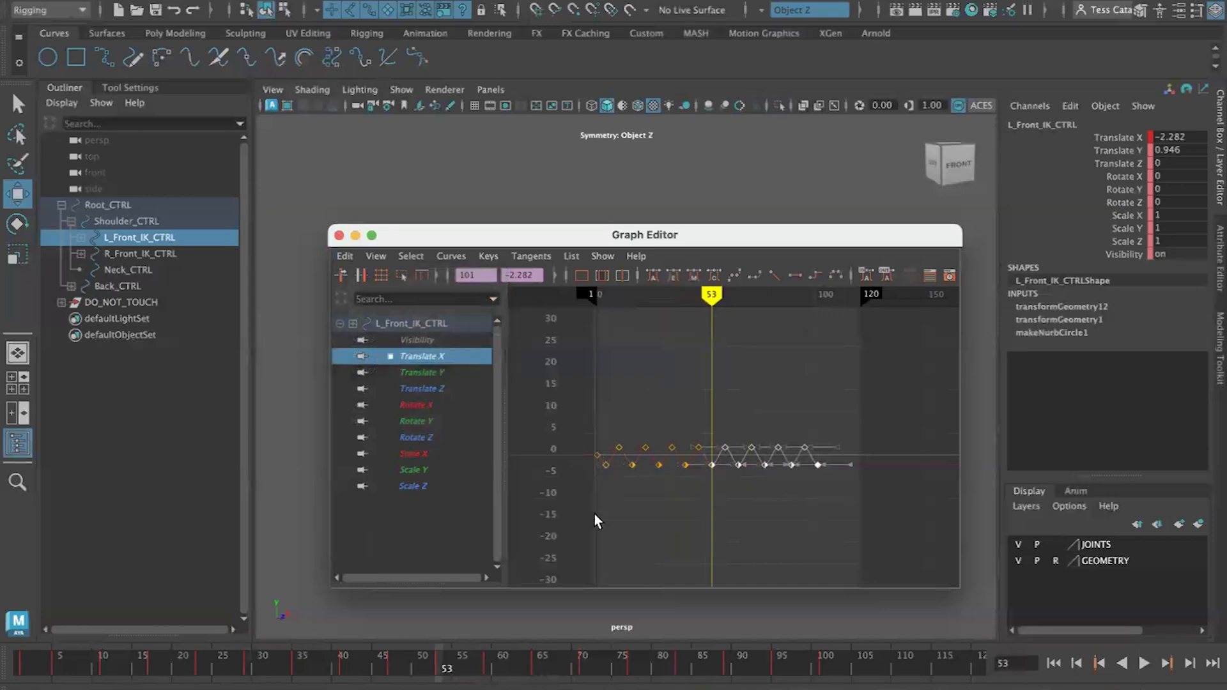
Select all of the left front foot's Translate X keys and copy them
left_click(749, 500)
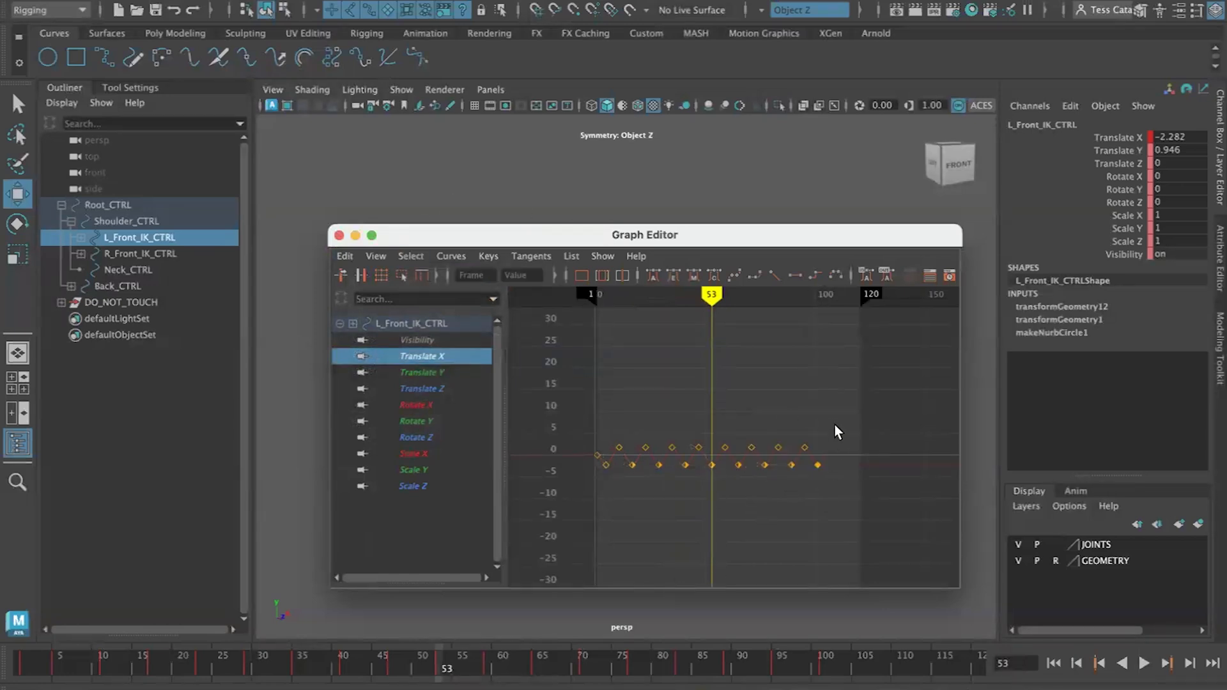
left_click_drag(831, 420, 603, 499)
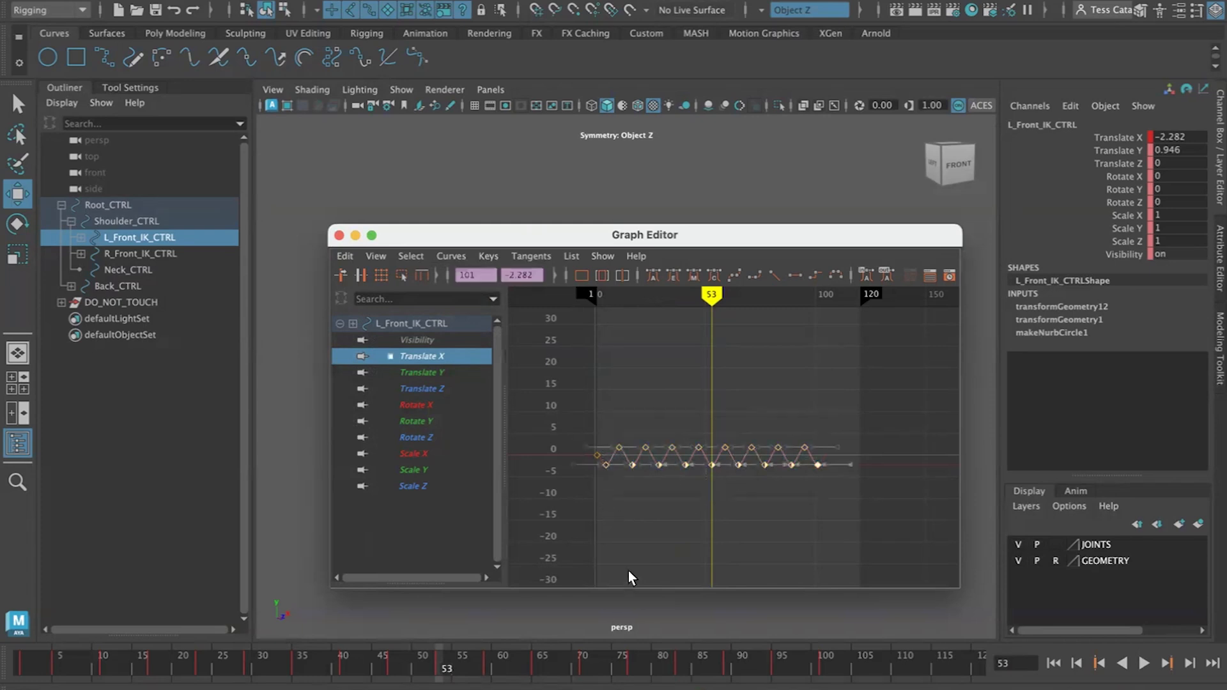
left_click(345, 256)
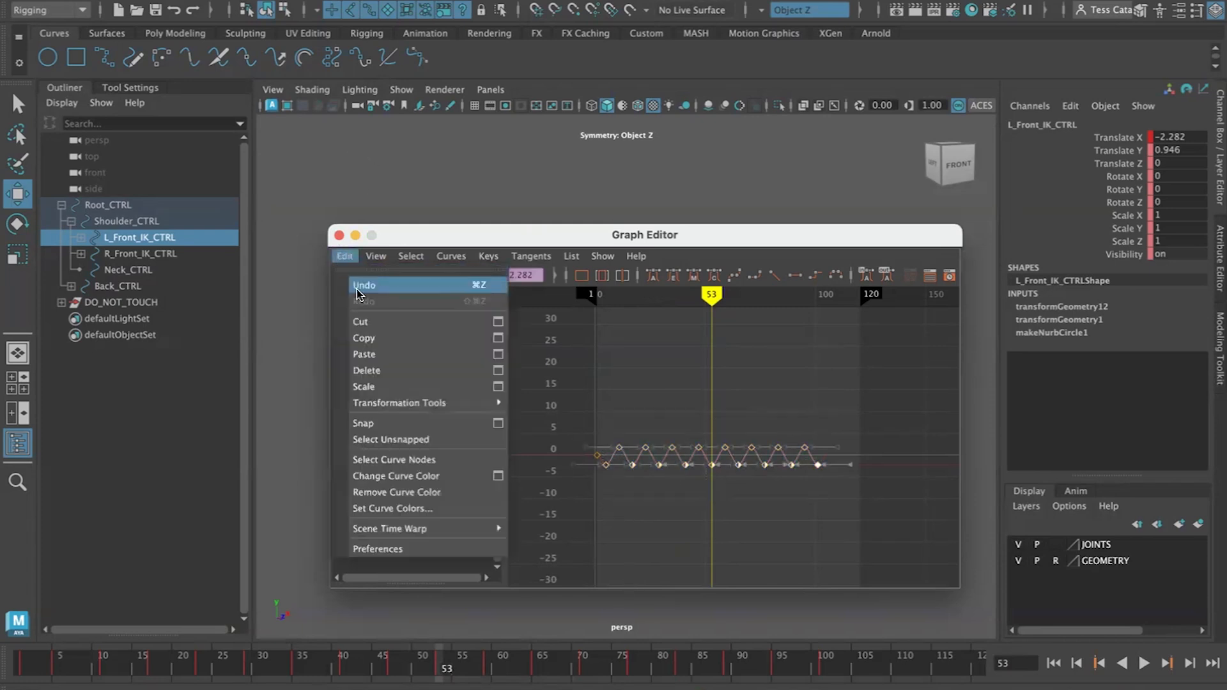
left_click(361, 342)
Select the right front foot control and set the current frame to 5
left_click_drag(552, 240, 808, 70)
left_click_drag(492, 541, 606, 536, "alt")
left_click(635, 529)
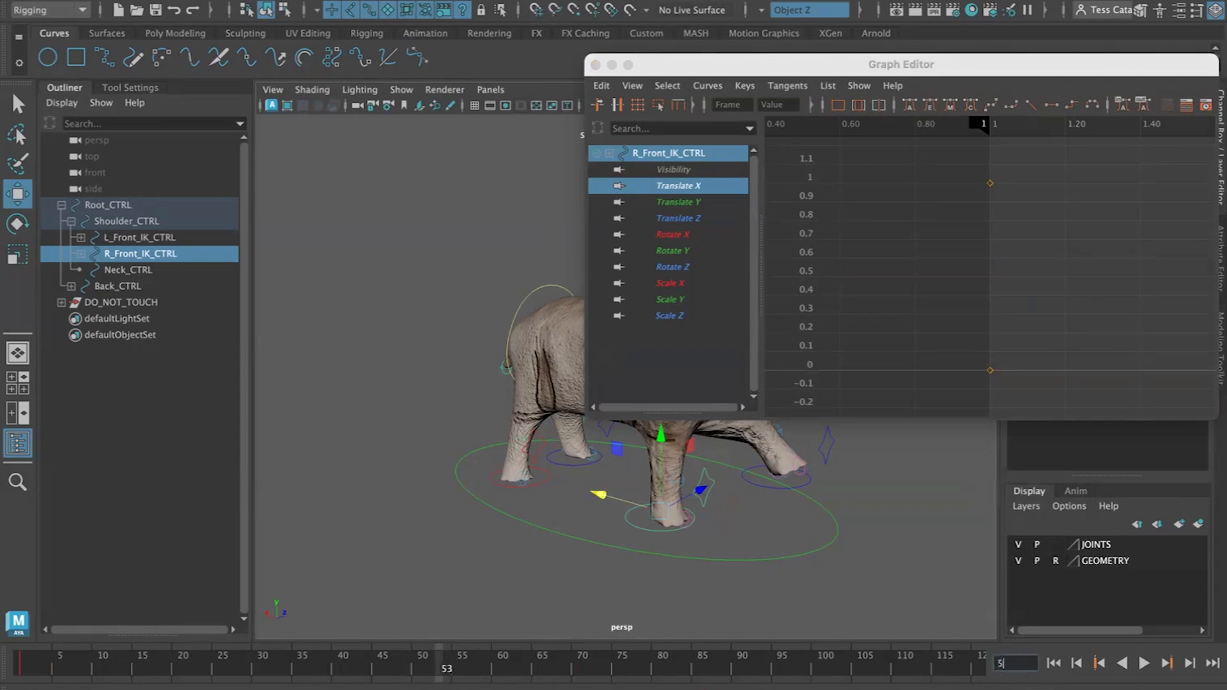
key("Return")
Try pasting the copied keys onto the right front foot's Translate X, then undo the paste
left_click_drag(819, 64, 605, 111)
left_click(388, 132)
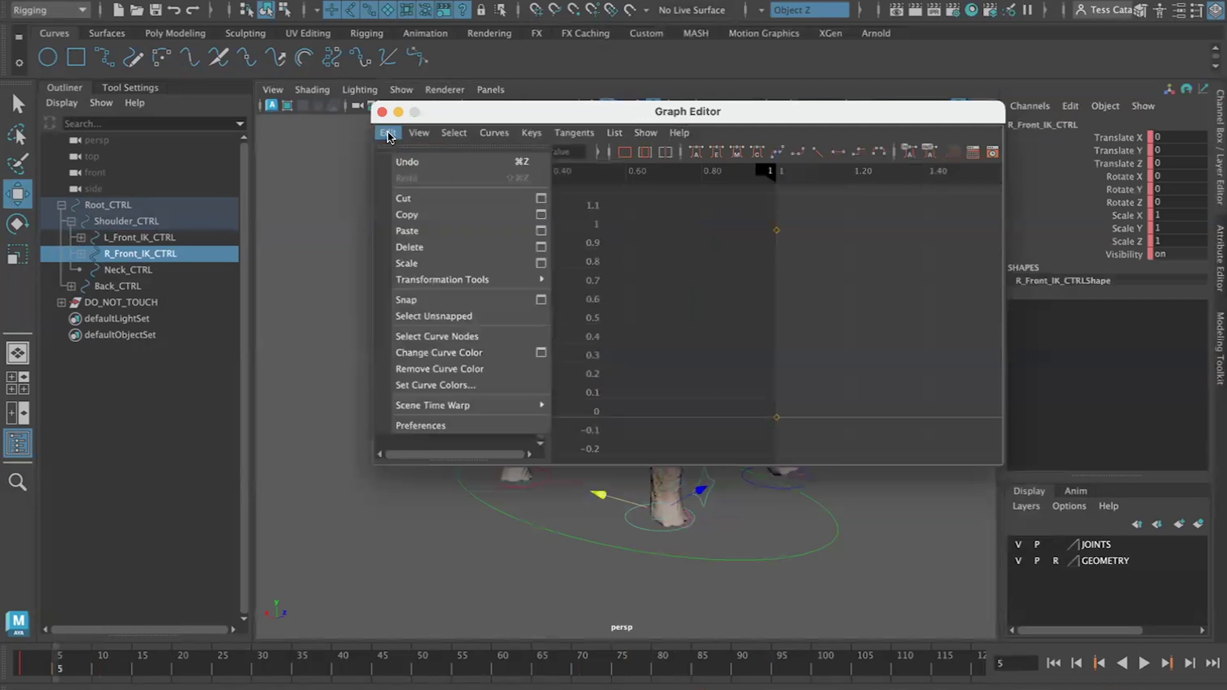
left_click(409, 231)
left_click_drag(551, 111, 611, 39)
key("a")
scroll(935, 305, "down", 10)
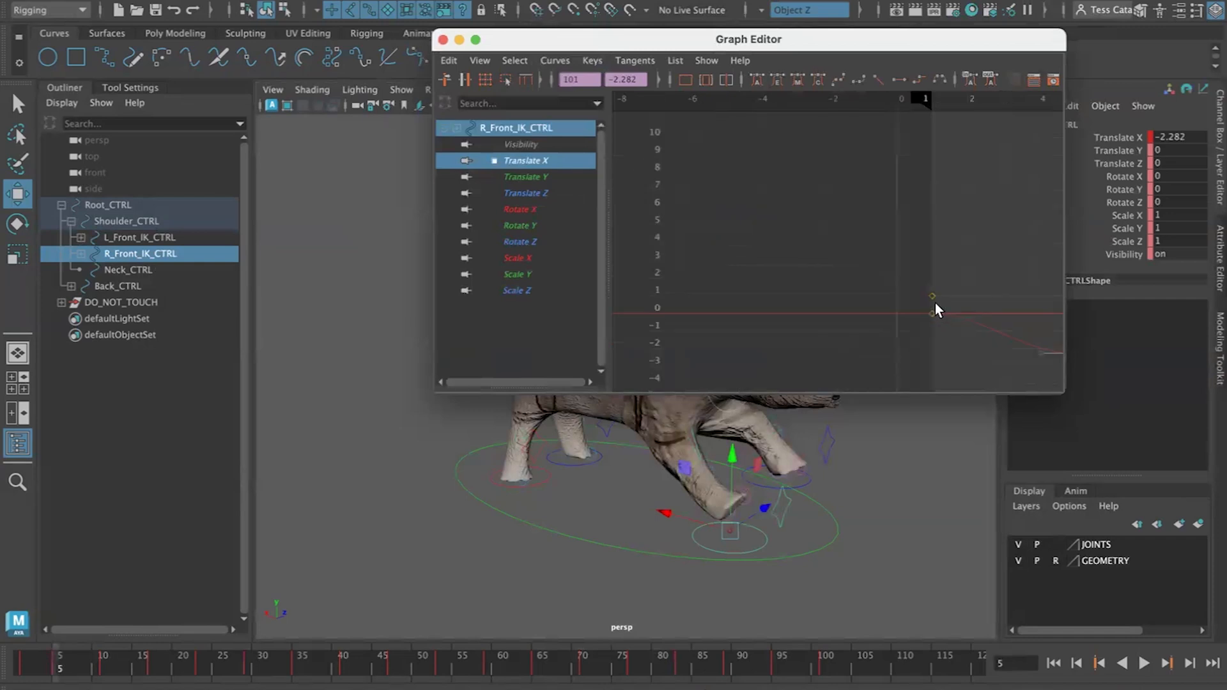
key("super+z")
middle_click_drag(963, 326, 765, 331, "alt")
scroll(784, 326, "down", 5)
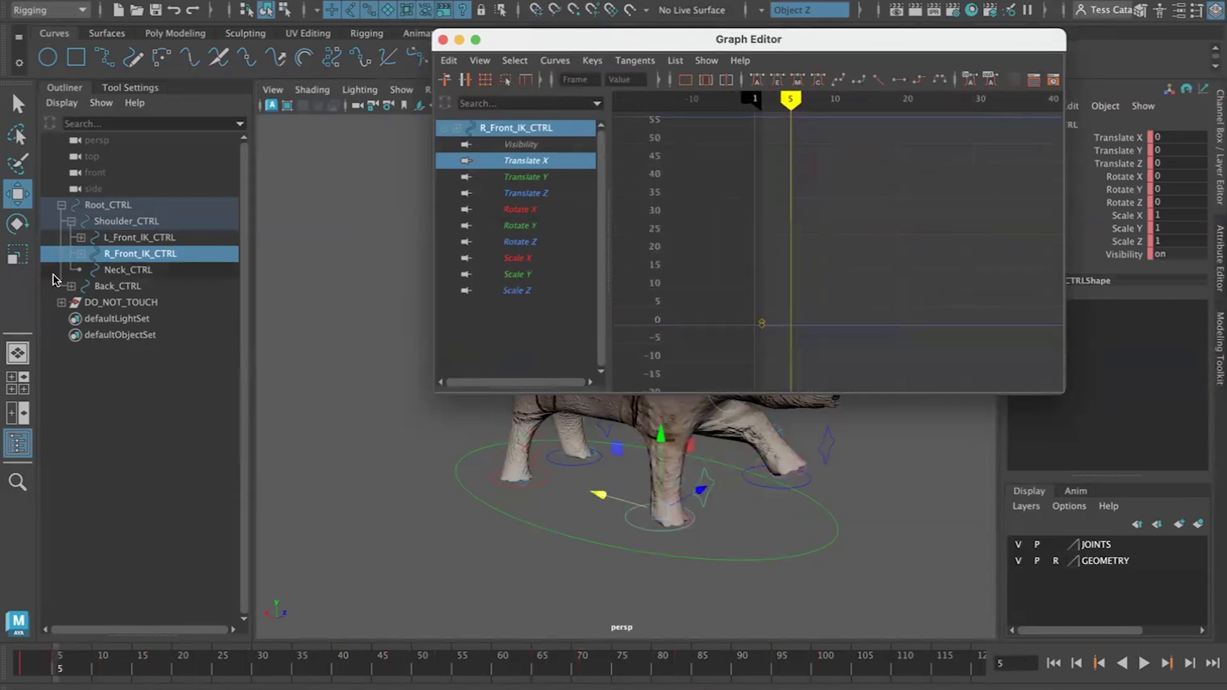
Reselect the left front foot control and select all of its keys in the Graph Editor
left_click(778, 496)
left_click(777, 495)
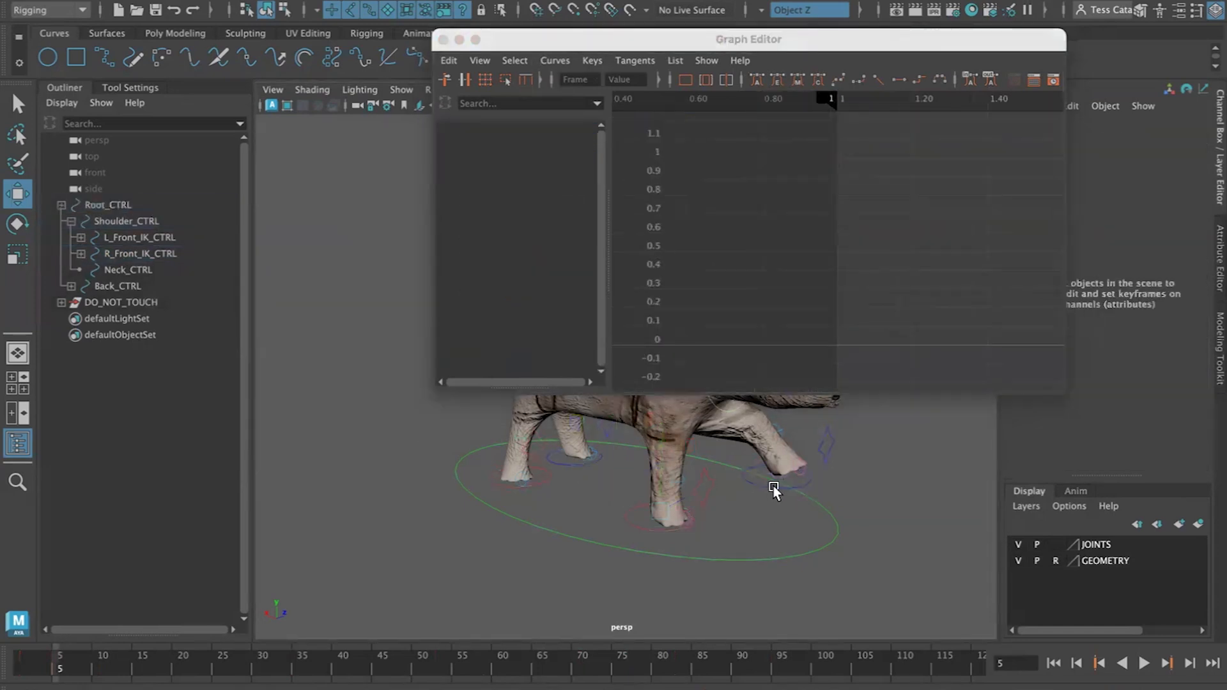
left_click(774, 491)
left_click(1021, 148)
left_click_drag(1022, 142, 673, 381)
left_click_drag(625, 50, 661, 113)
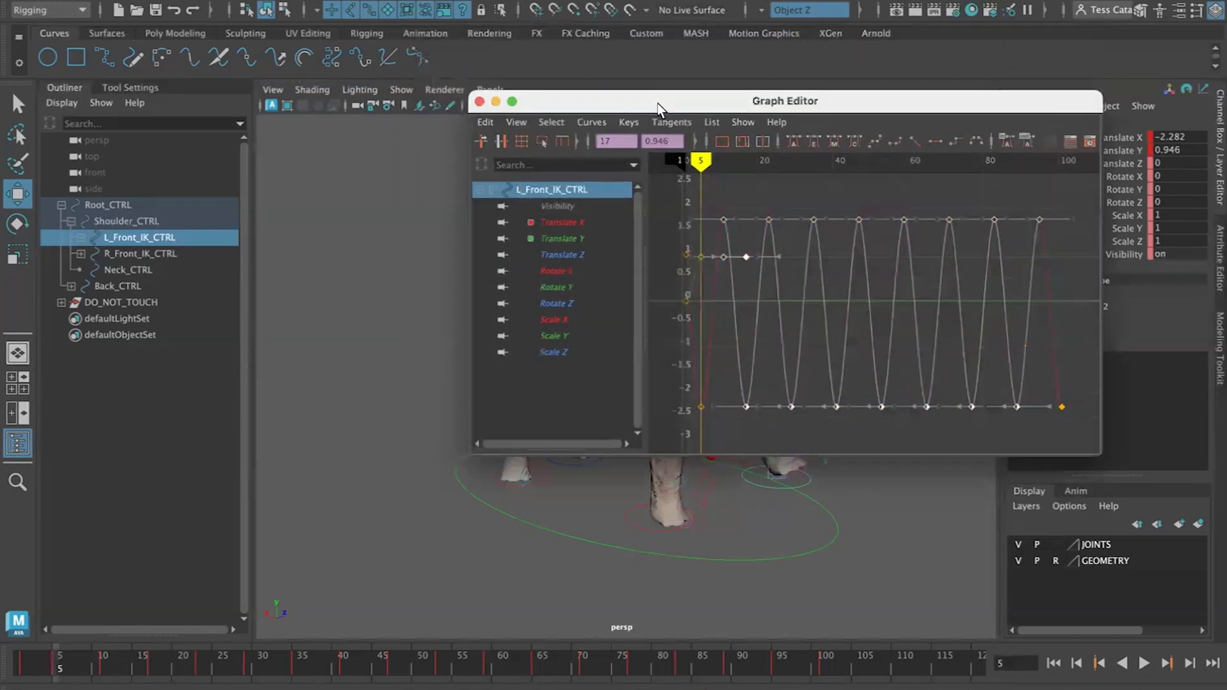
left_click(1034, 247)
left_click_drag(1077, 186, 696, 455)
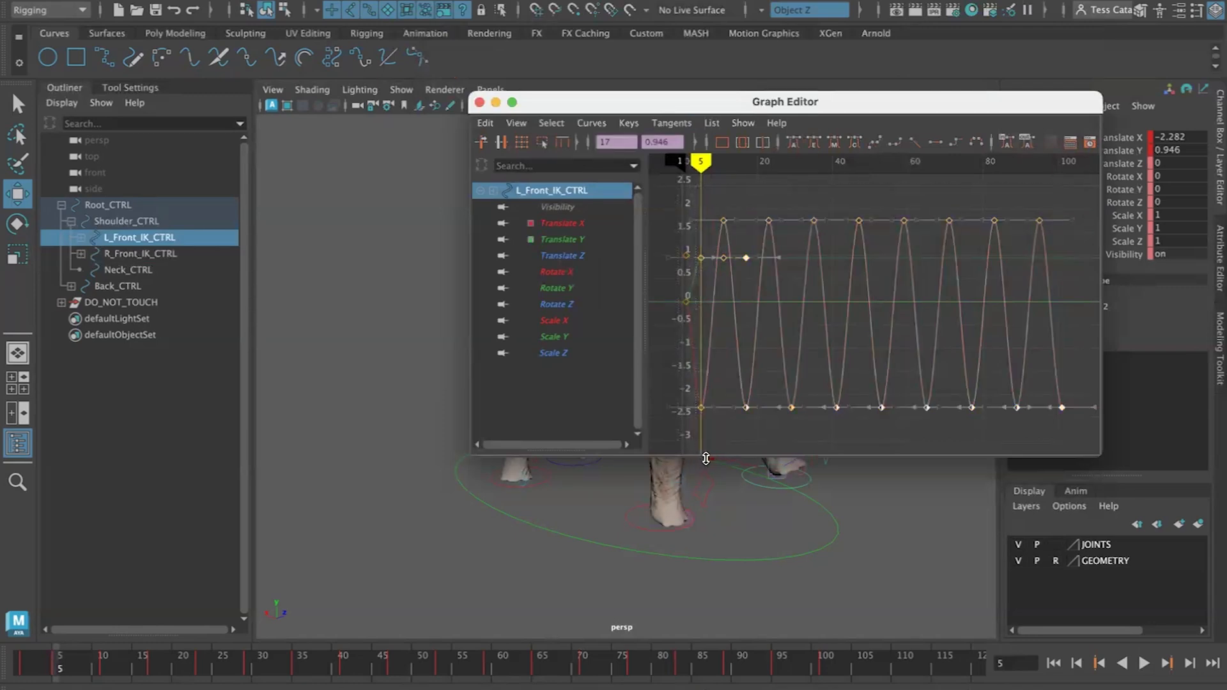
Select the right front foot control and paste the keys onto its Translate X
left_click(642, 524)
left_click(641, 527)
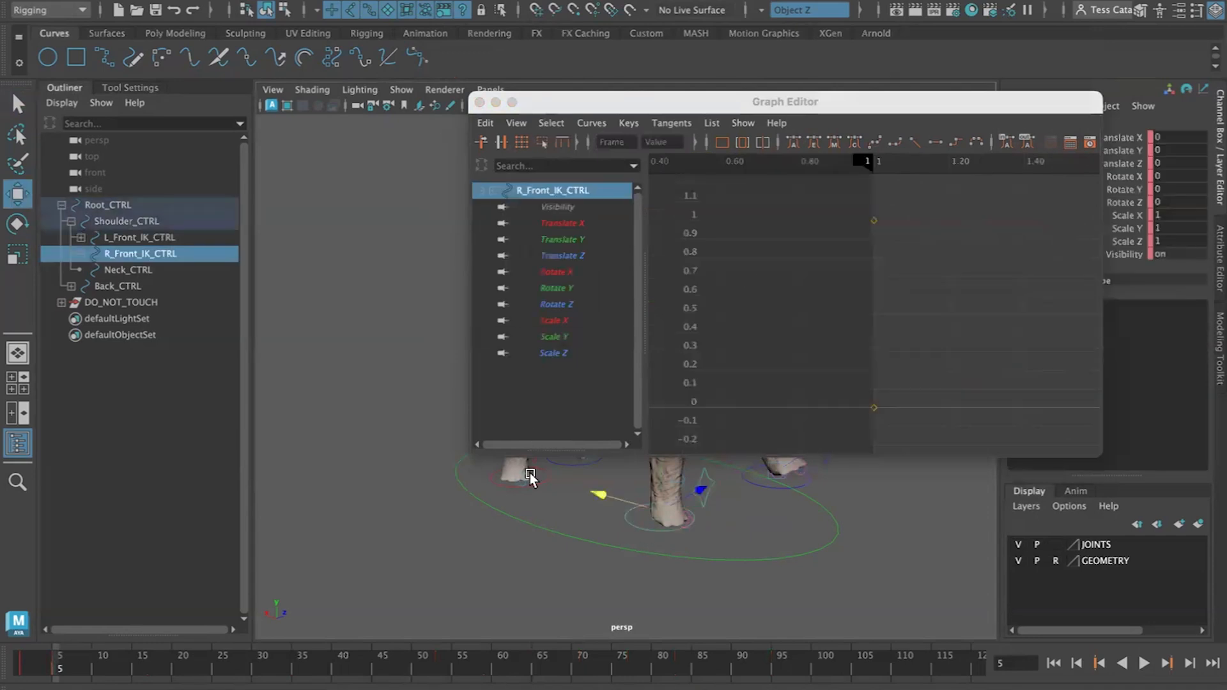
left_click(486, 123)
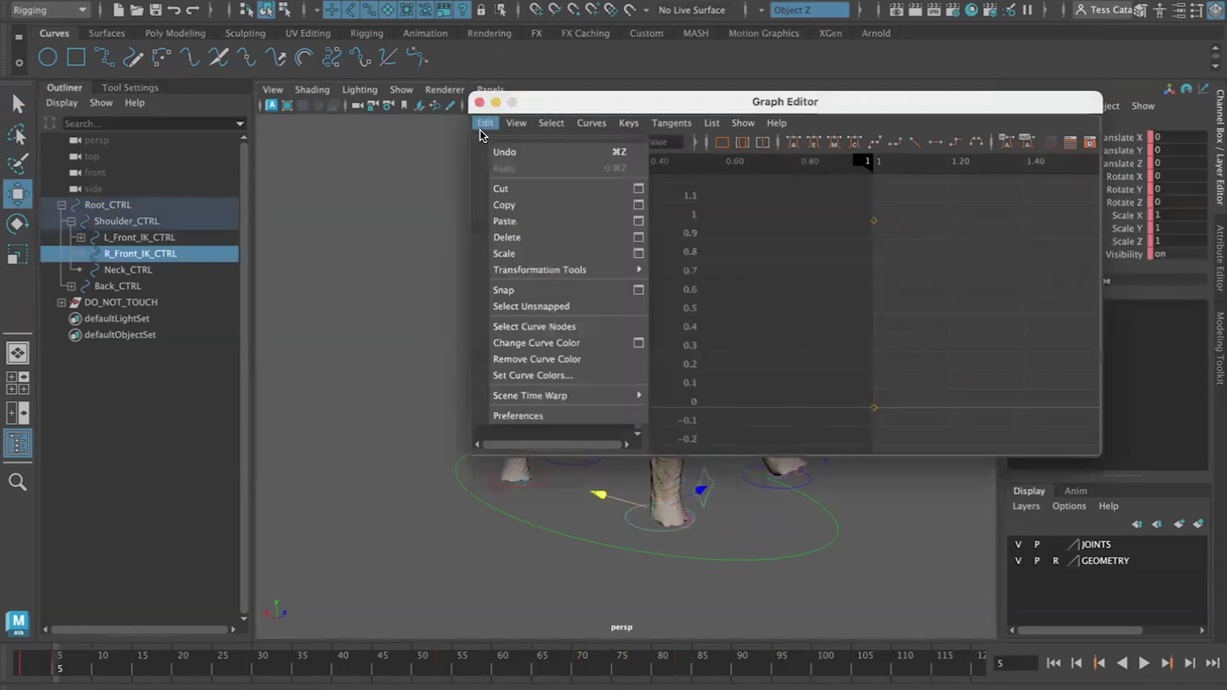
left_click(504, 221)
key("f")
scroll(935, 338, "up", 3)
scroll(935, 338, "down", 6)
middle_click_drag(935, 337, 768, 345, "alt")
scroll(847, 363, "up", 3)
scroll(870, 362, "down", 4)
key("a")
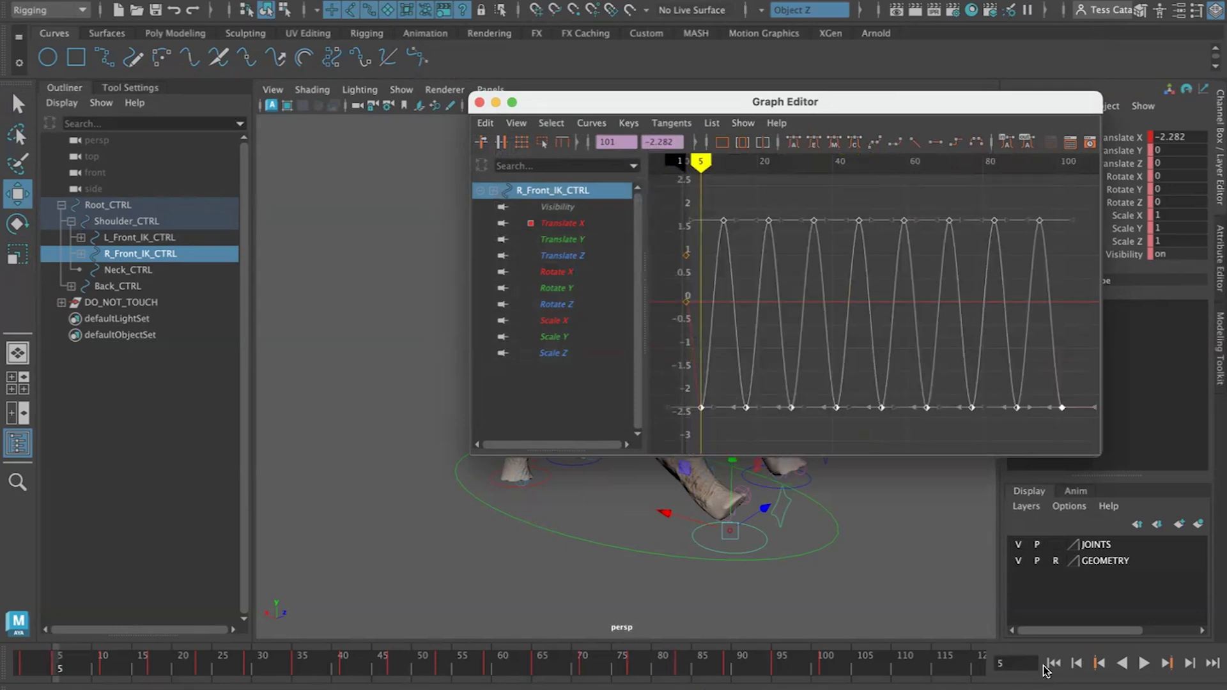
Play and step through the animation to review the right front foot's motion
left_click(1143, 664)
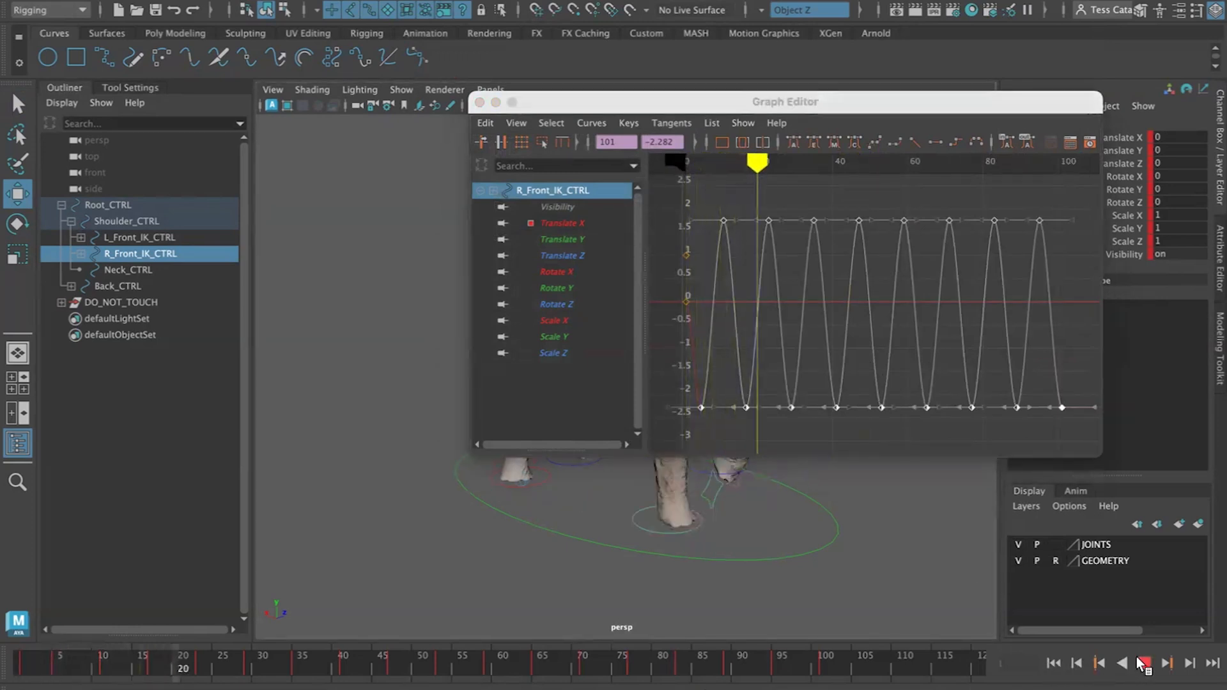
left_click(1143, 664)
left_click_drag(659, 102, 220, 59)
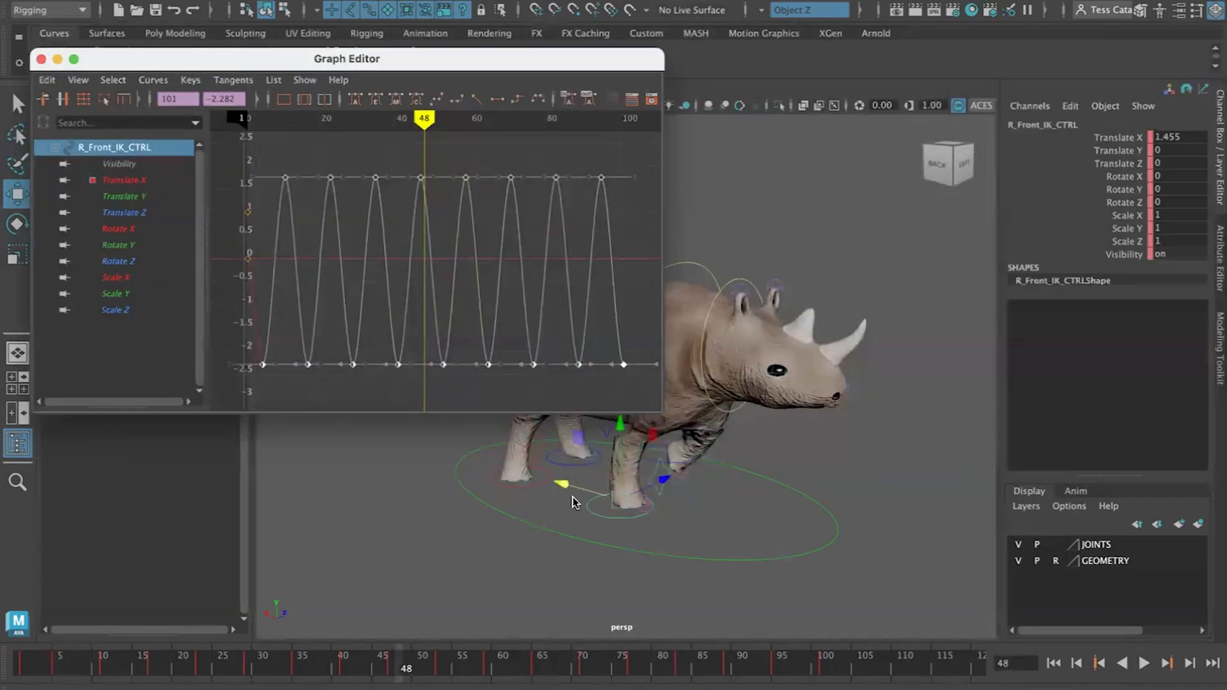
left_click(1079, 659)
left_click(1080, 660)
left_click(1080, 660)
left_click(1079, 661)
left_click(1079, 661)
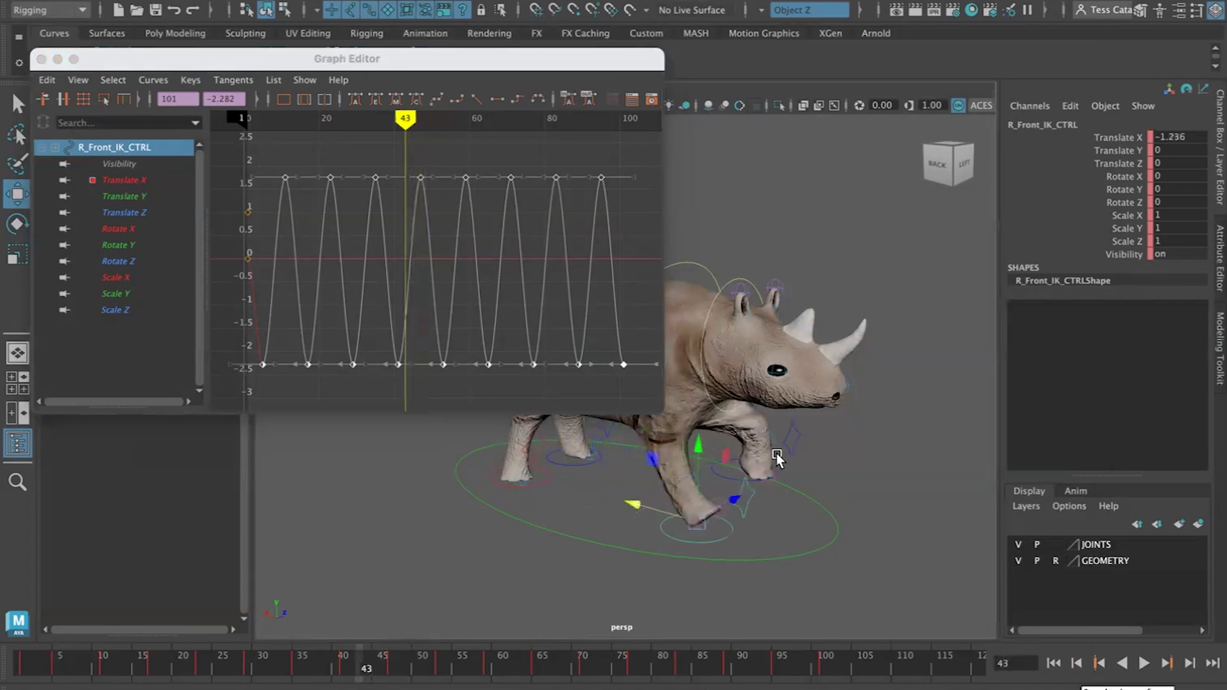
left_click_drag(815, 521, 781, 519, "alt")
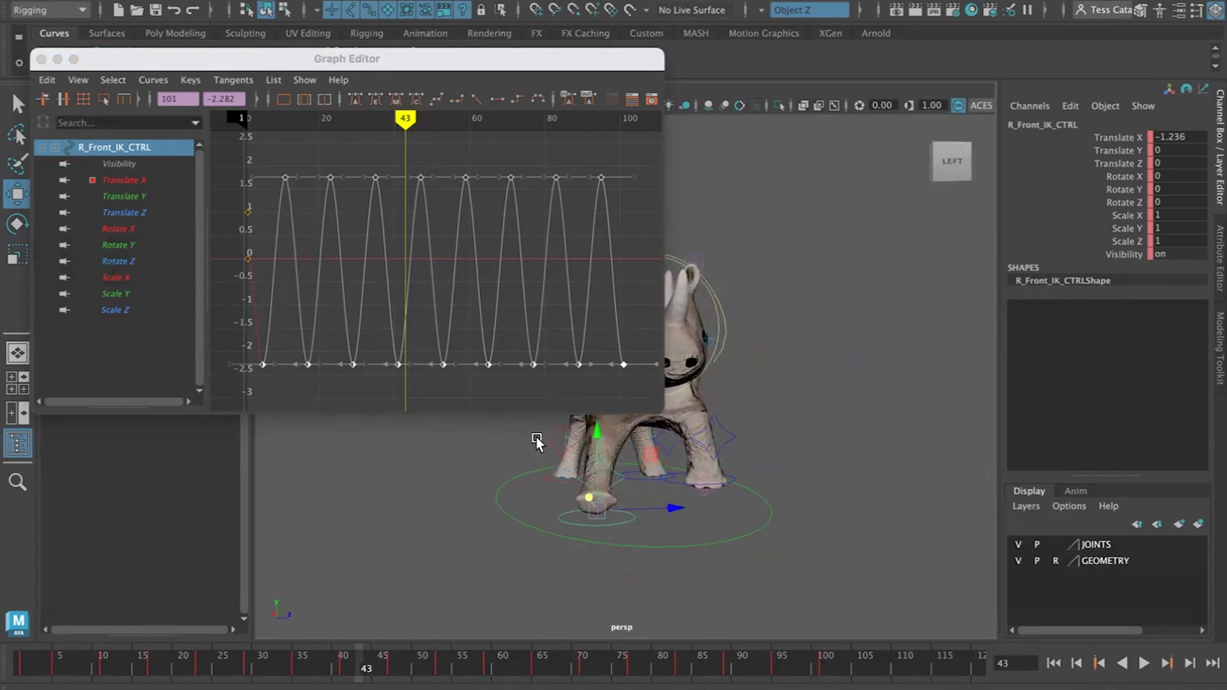
Undo the keys pasted onto the right front foot
key("super+z")
key("super+z")
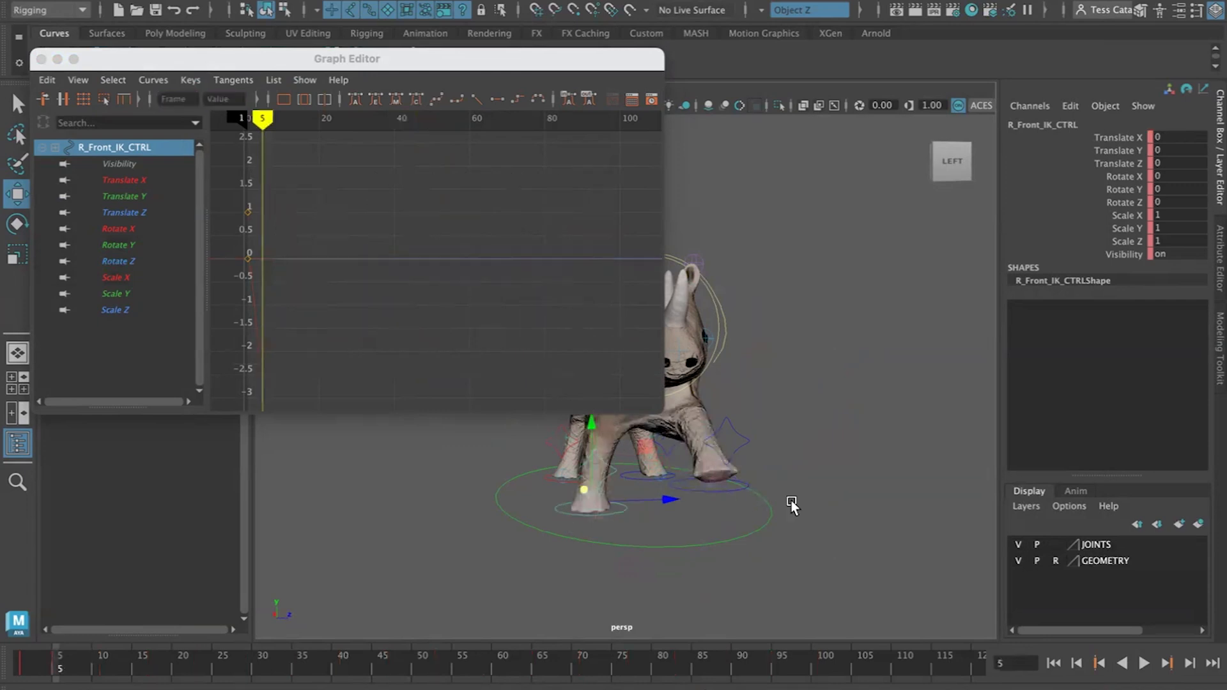
Select the left front foot's Translate X and Translate Y keys and copy them
left_click(730, 489)
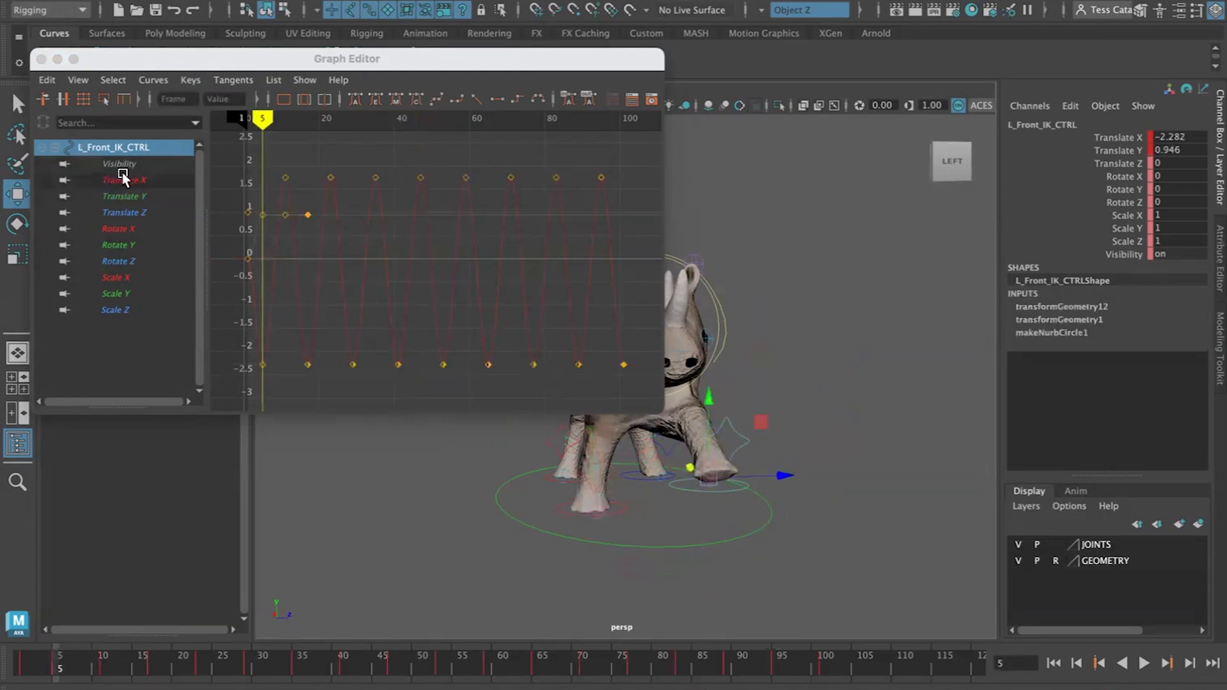
left_click_drag(128, 181, 128, 197)
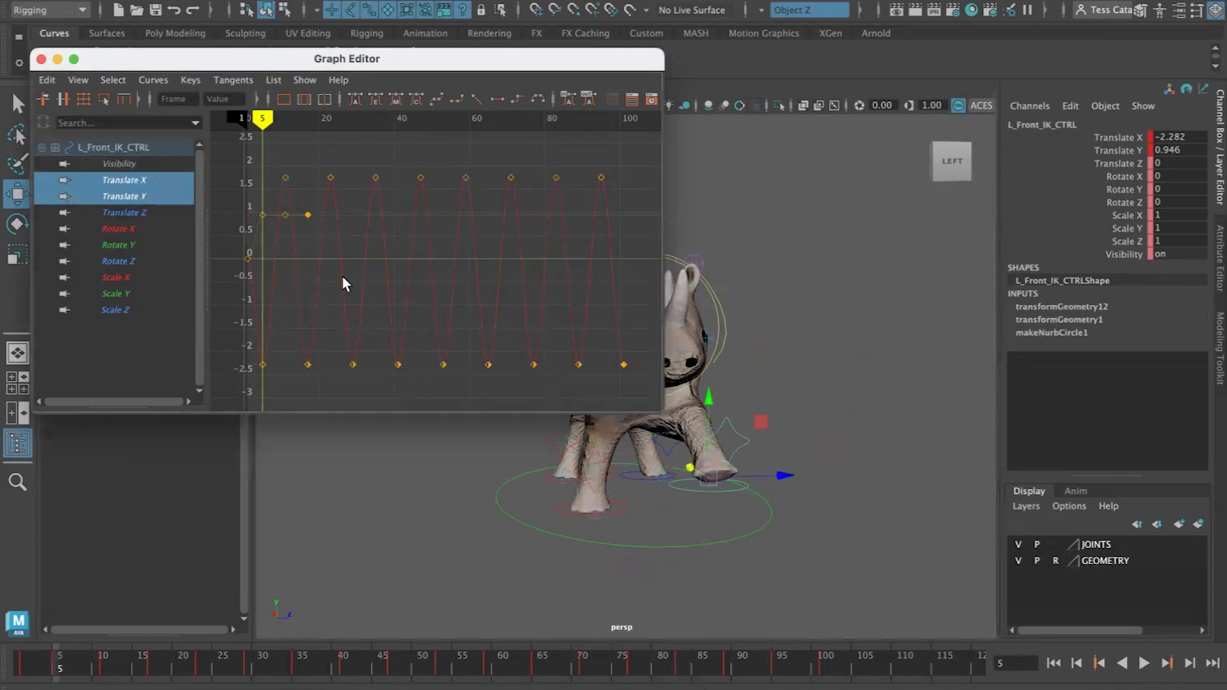
left_click_drag(641, 149, 257, 387)
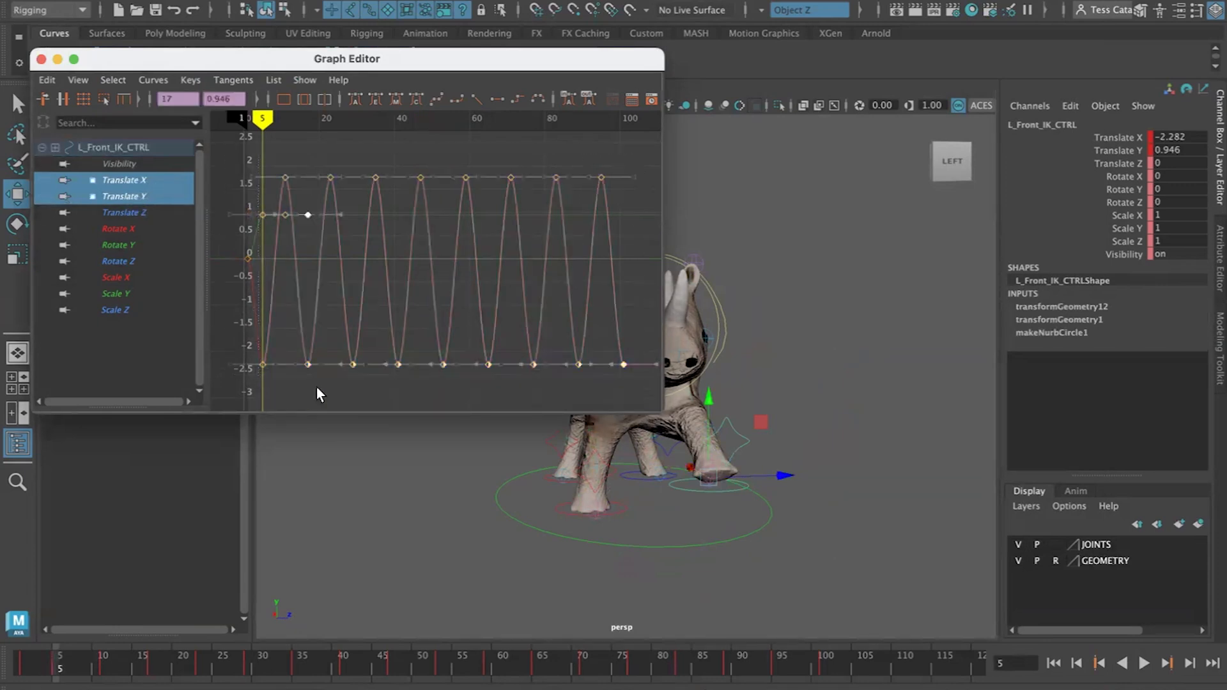
left_click(46, 80)
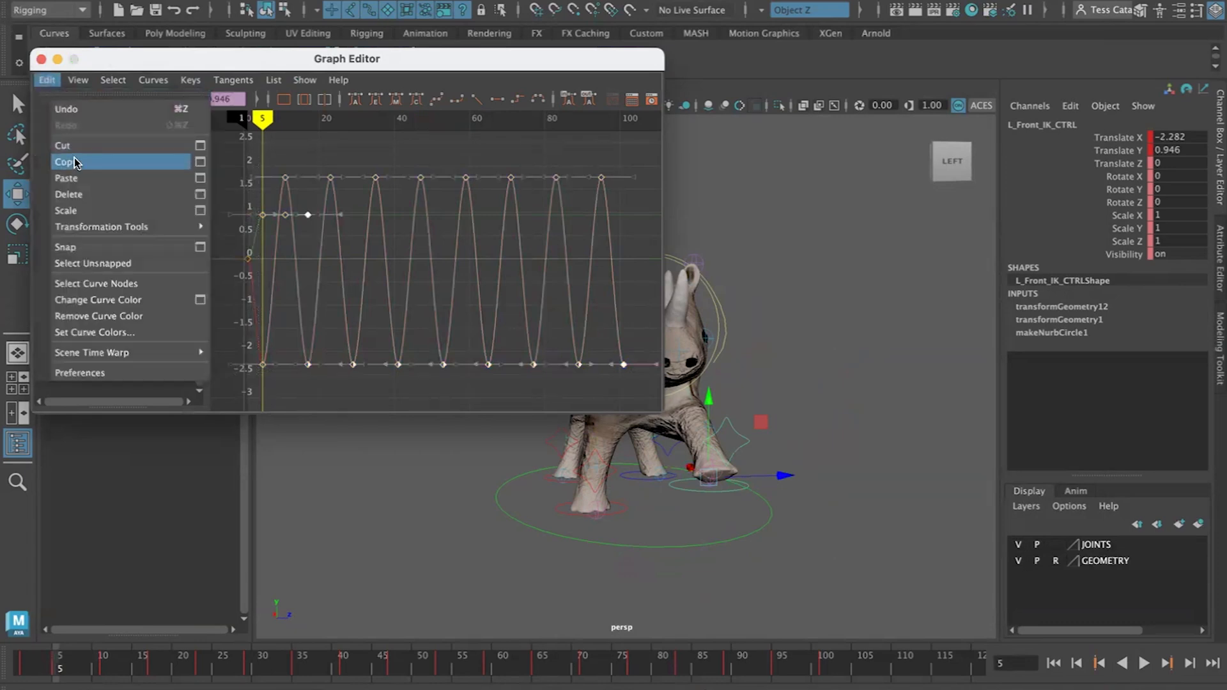
left_click(75, 162)
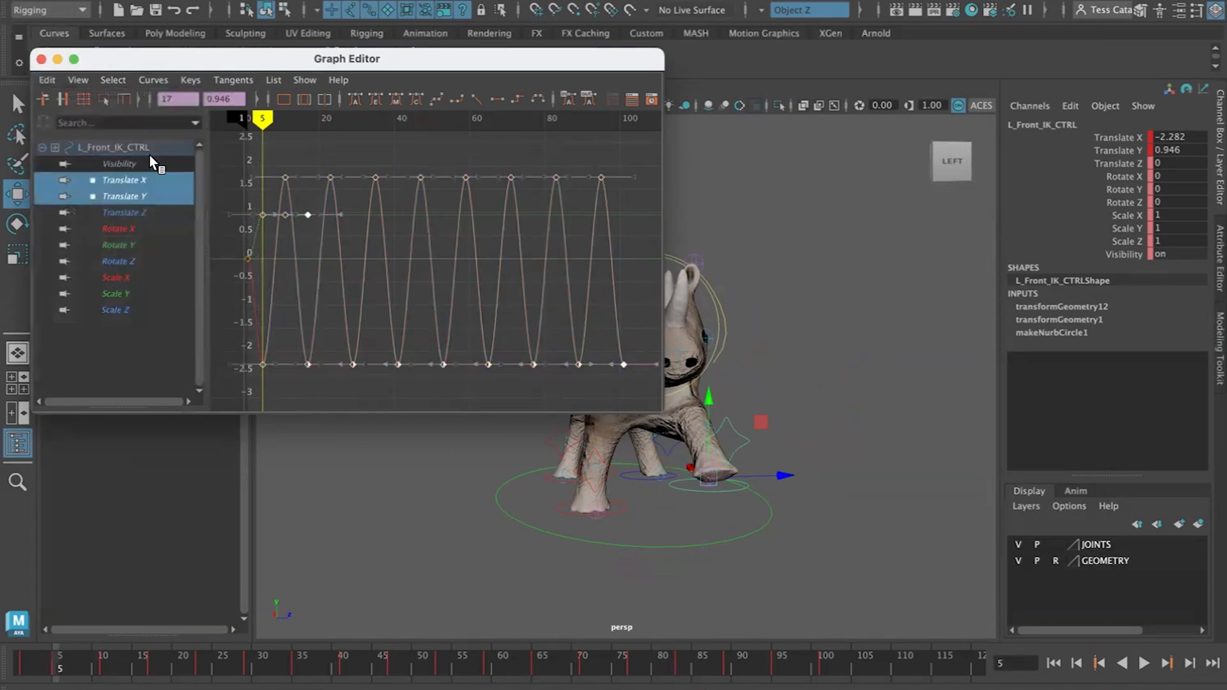
Select the right front foot control and paste the copied Translate X and Y keys
left_click(559, 506)
left_click(562, 512)
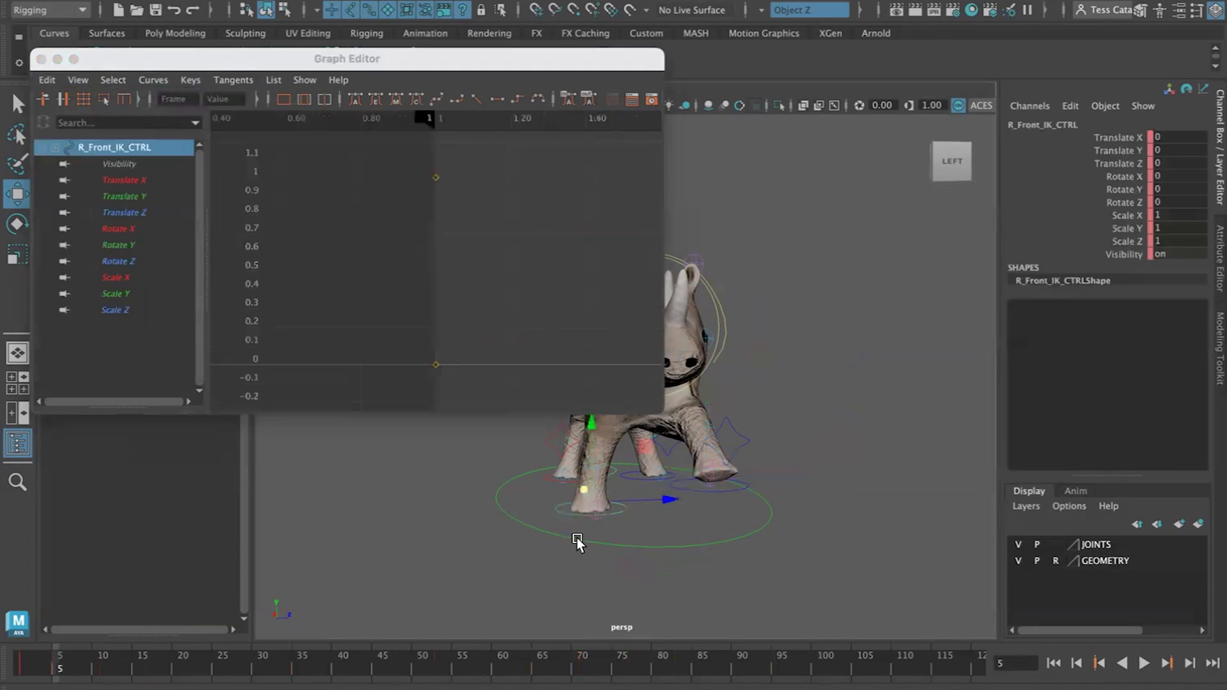
left_click(47, 80)
left_click(76, 186)
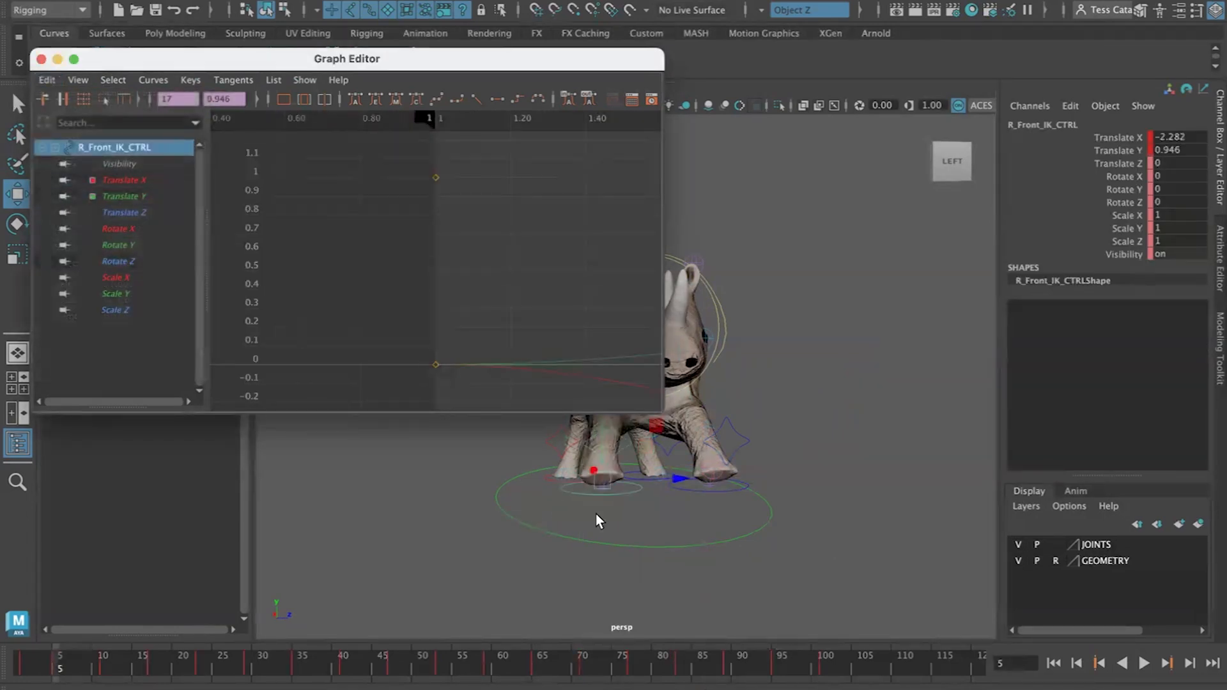
Inspect the right front foot's Translate Y and Translate X curves individually
left_click_drag(661, 532, 668, 557, "alt")
left_click(125, 197)
key("f")
left_click(169, 181)
key("f")
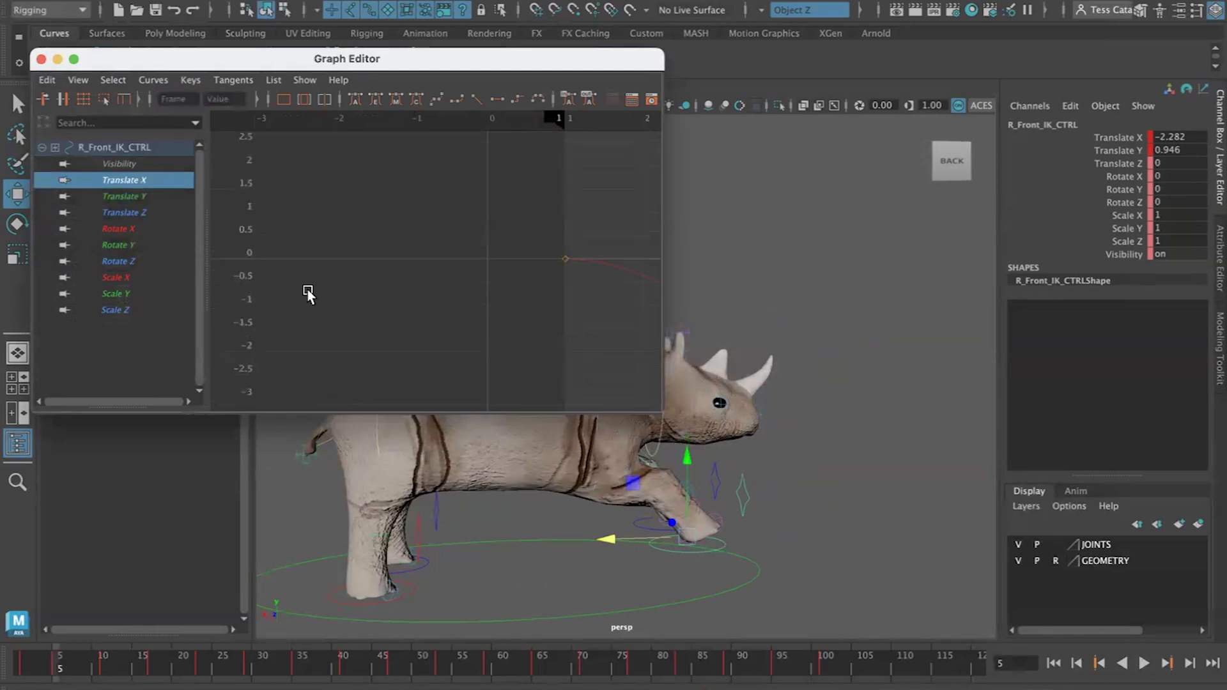
Play the animation and step through the keys to review both front feet
left_click(1052, 663)
left_click(1144, 664)
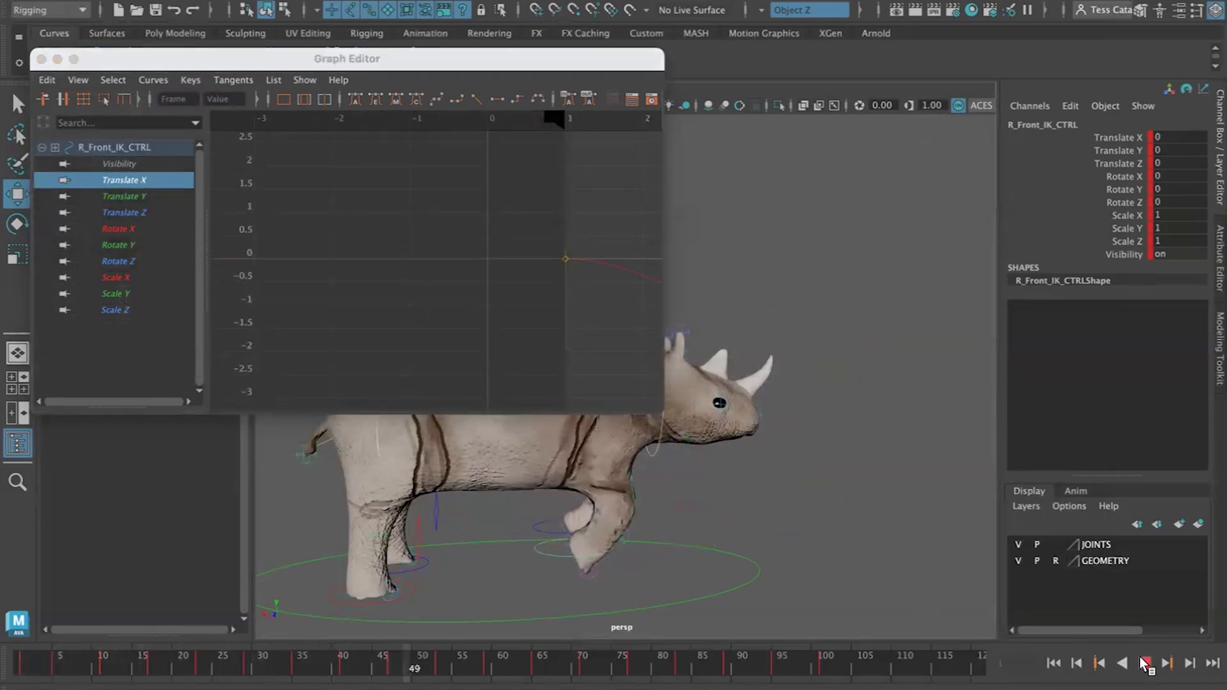
left_click(1144, 663)
left_click_drag(846, 574, 703, 575, "alt")
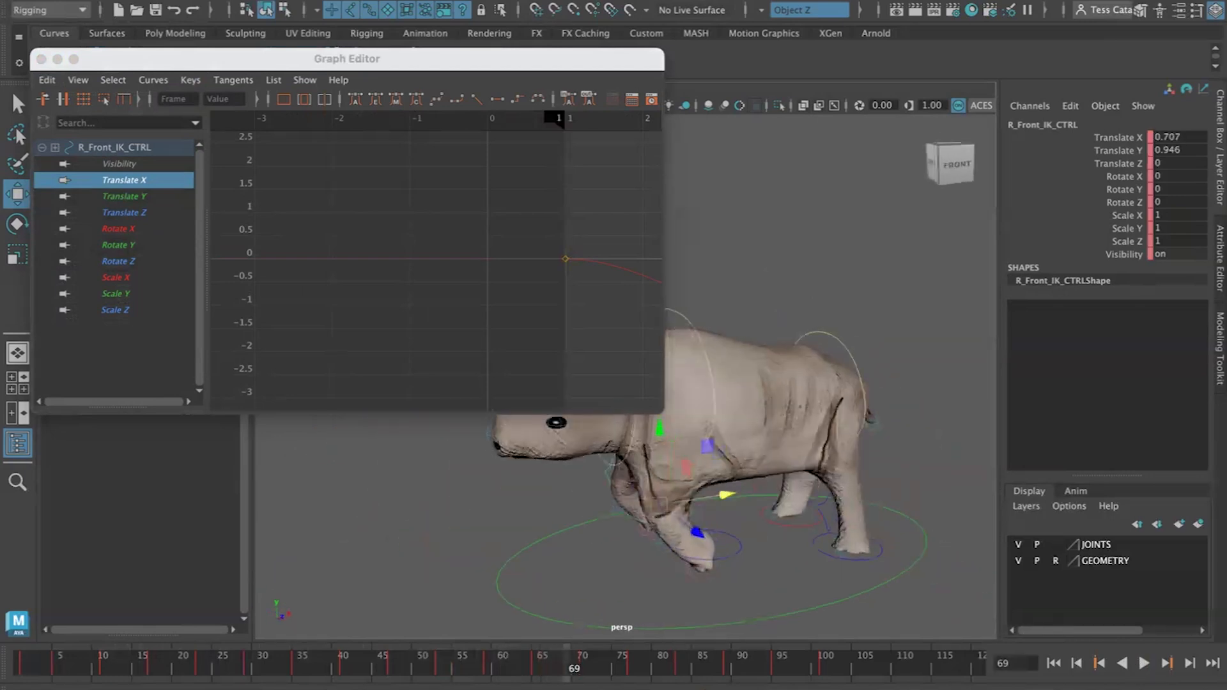
left_click(1099, 663)
left_click(1100, 664)
left_click(1100, 663)
left_click(1099, 664)
left_click(1100, 664)
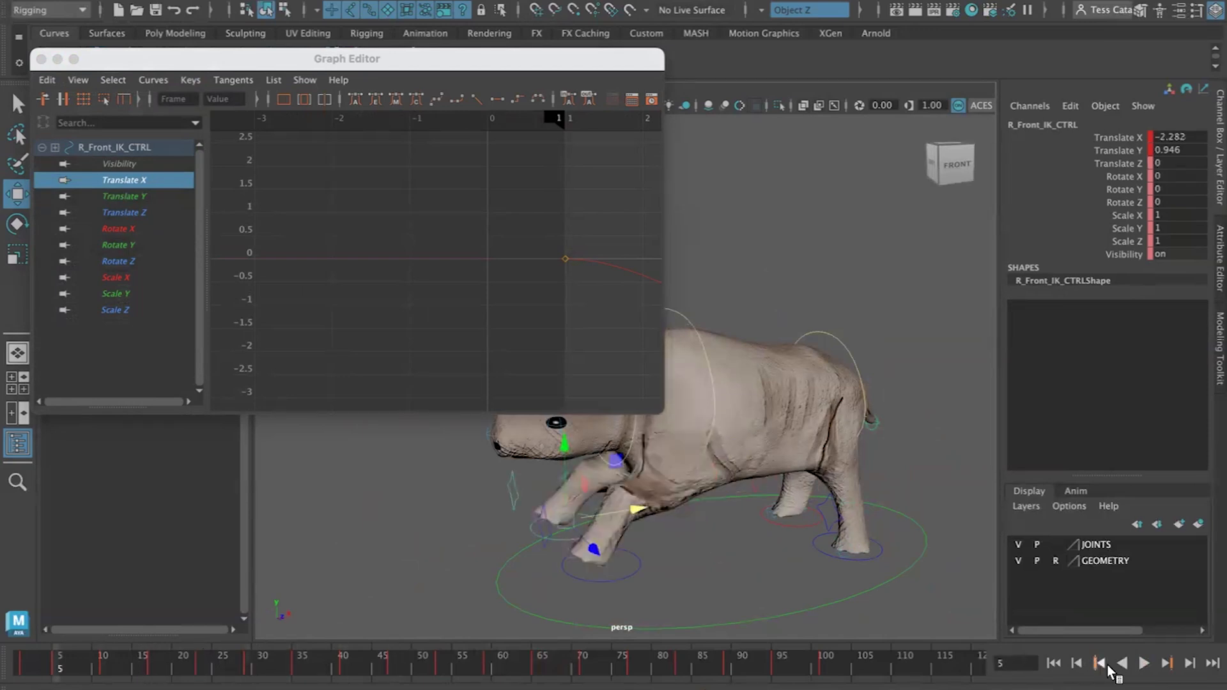
left_click(1167, 664)
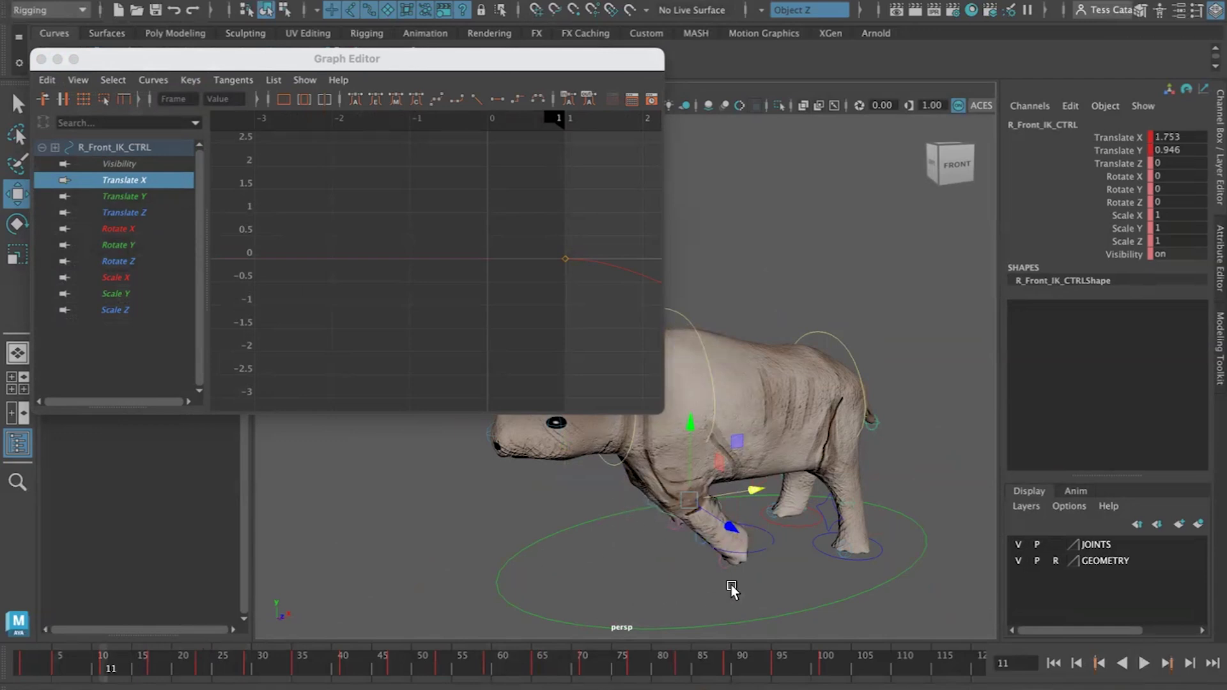
key("a")
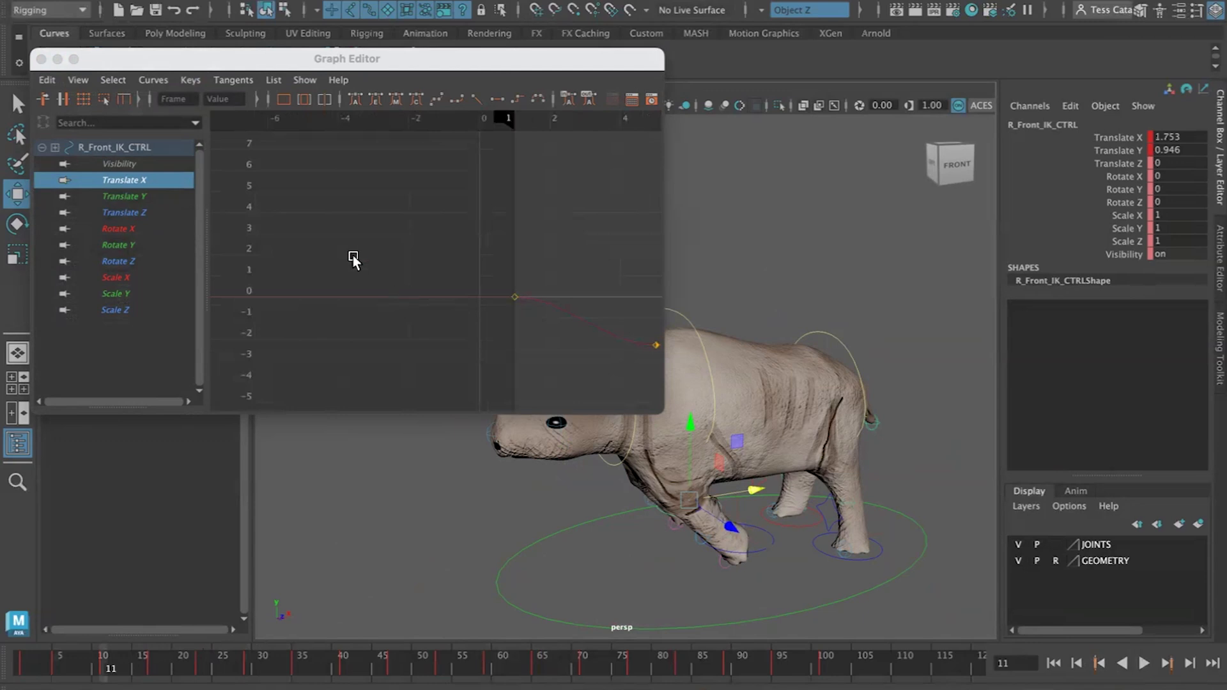
left_click_drag(636, 544, 668, 567, "alt")
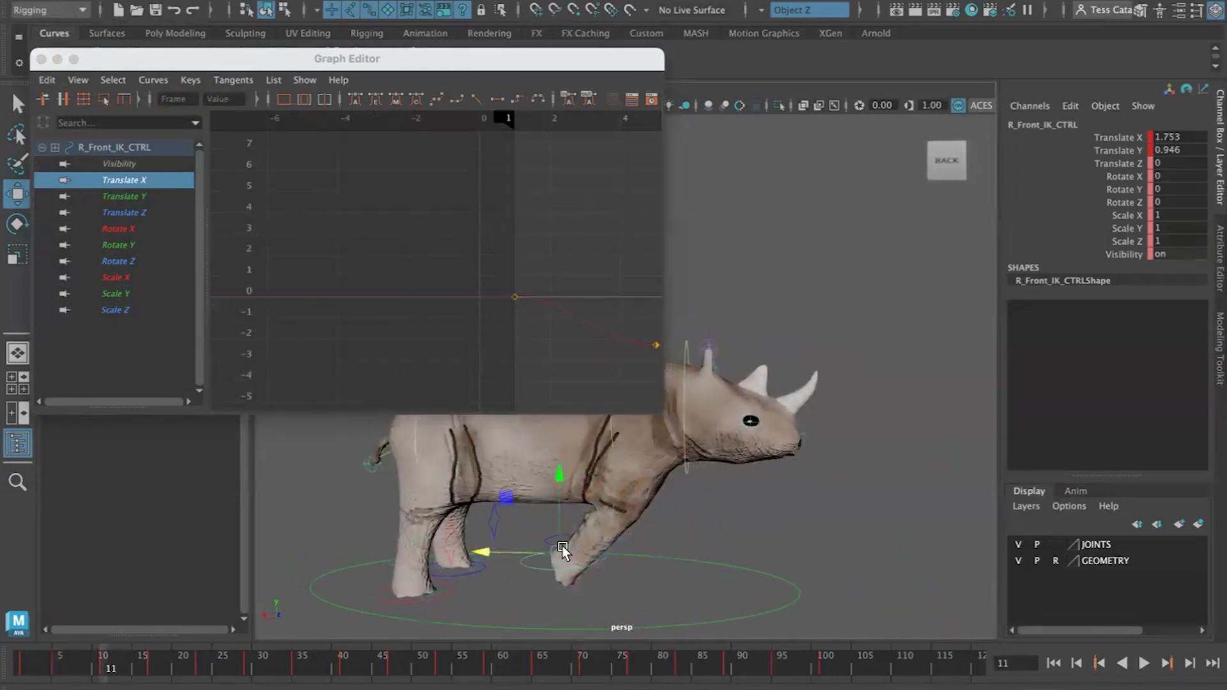
Scale the right front foot's Translate X keys in time, stretching the cycle to end around frame 195
scroll(512, 289, "down", 10)
middle_click_drag(524, 301, 391, 318, "alt")
scroll(391, 317, "down", 7)
scroll(502, 287, "up", 5)
scroll(473, 294, "up", 5)
middle_click_drag(473, 294, 615, 208, "alt")
left_click_drag(602, 282, 245, 353)
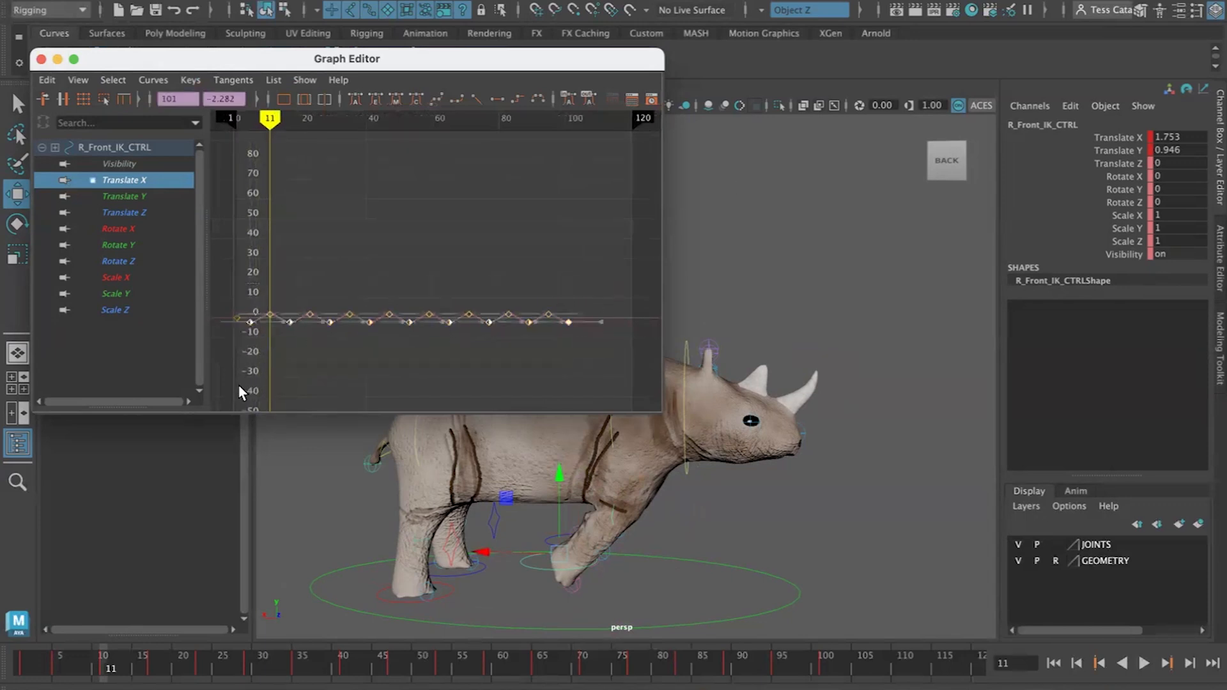
key("f")
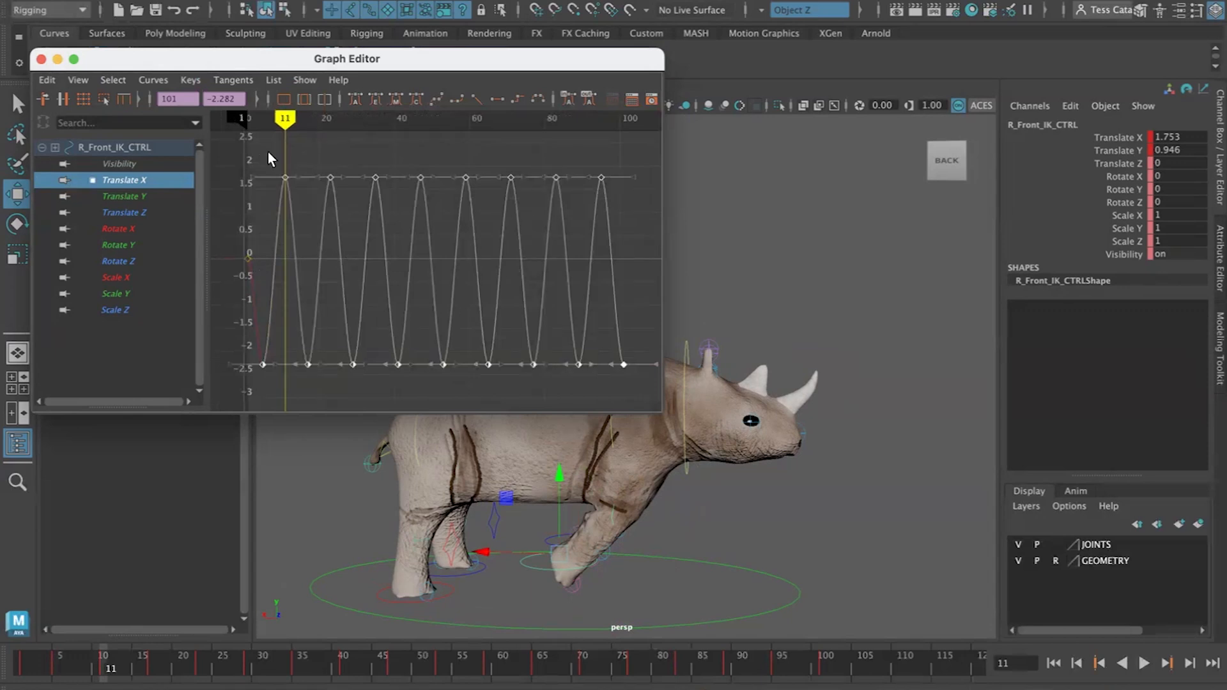
left_click(103, 100)
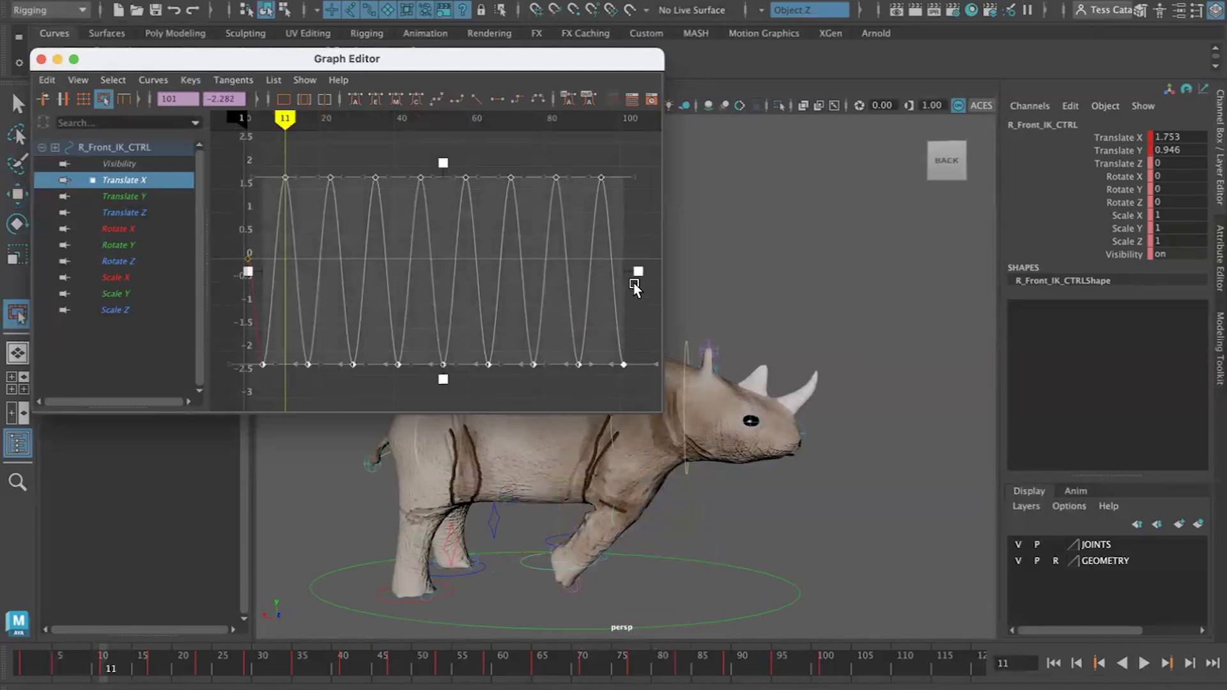
left_click_drag(663, 410, 948, 564)
middle_click_drag(729, 458, 679, 457, "alt")
right_click_drag(679, 457, 674, 416, "alt")
middle_click_drag(674, 416, 534, 364, "alt")
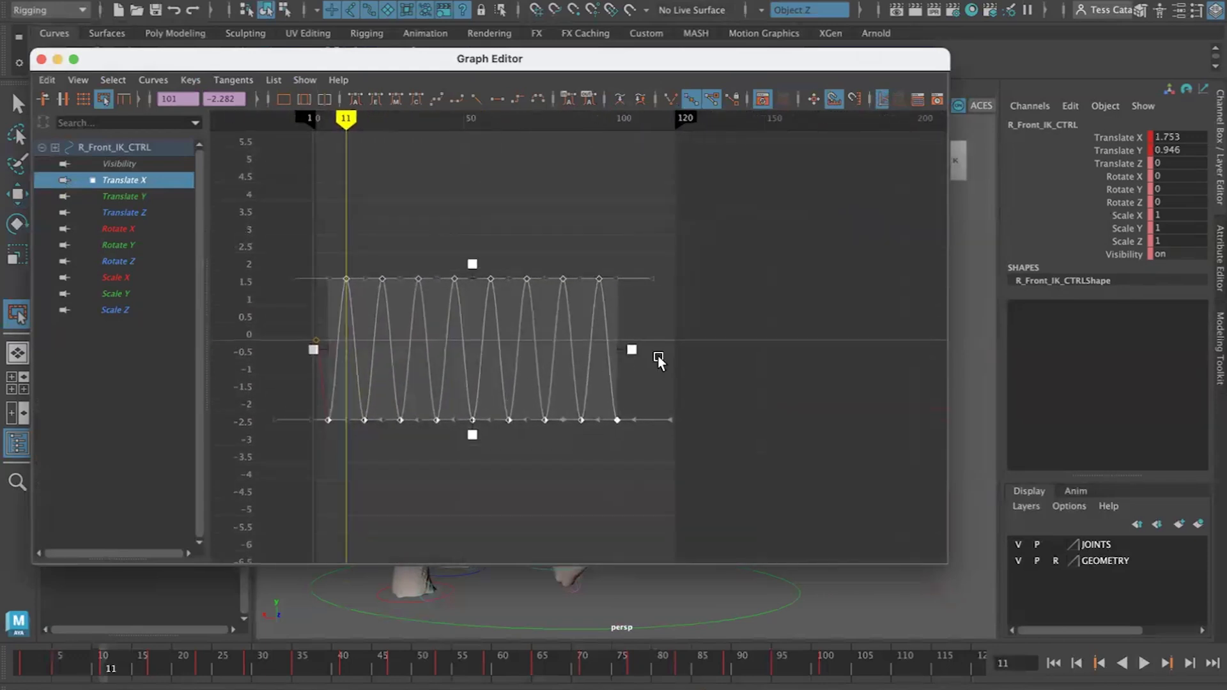
left_click_drag(633, 351, 913, 346)
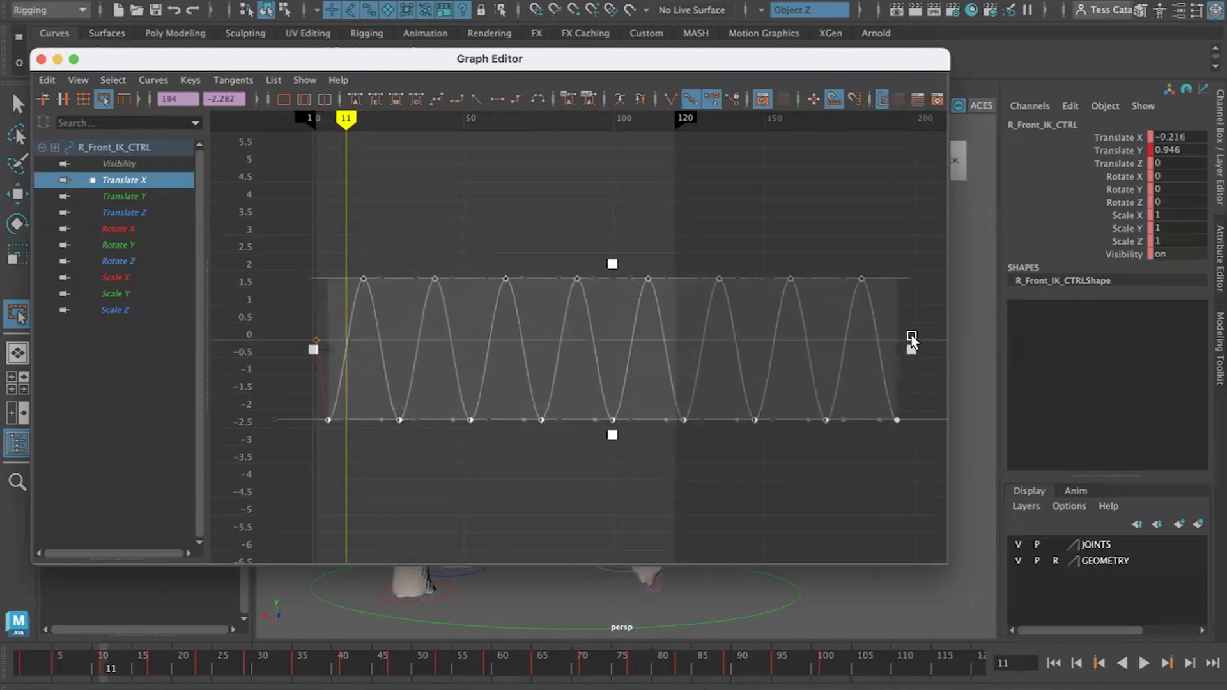
left_click_drag(769, 64, 788, 15)
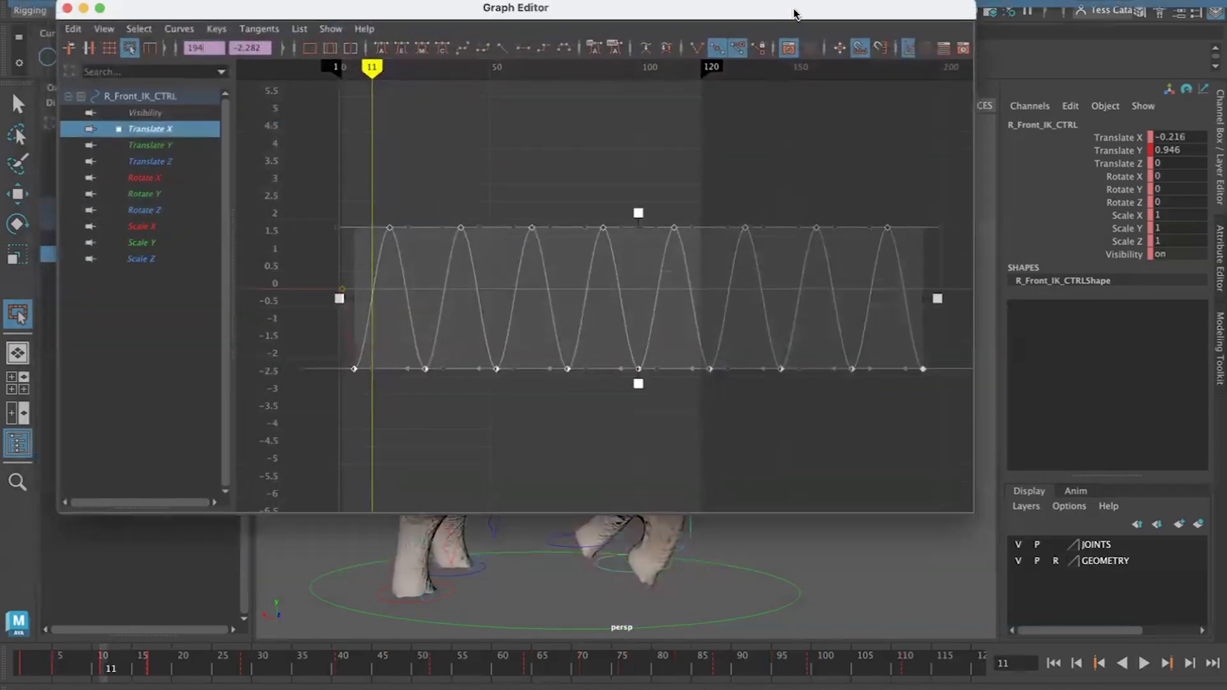
Shrink the Graph Editor window and play the animation to review the stretched right front foot cycle
left_click_drag(965, 514, 785, 385)
left_click(1056, 664)
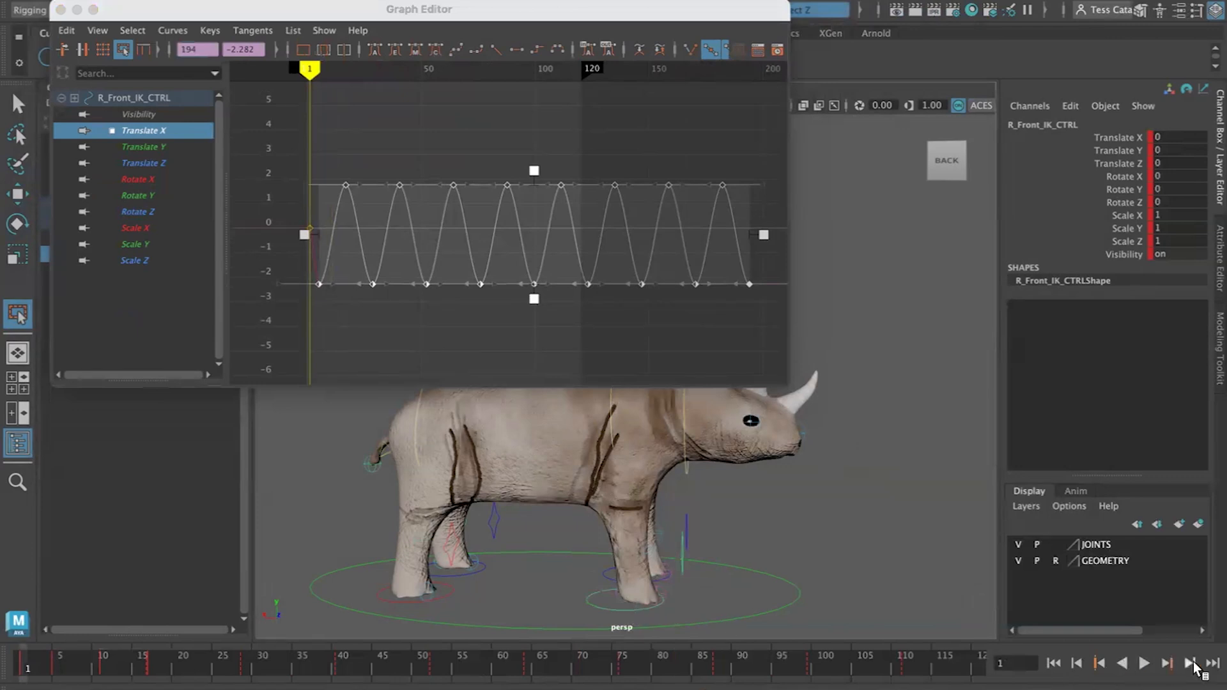
left_click(1145, 665)
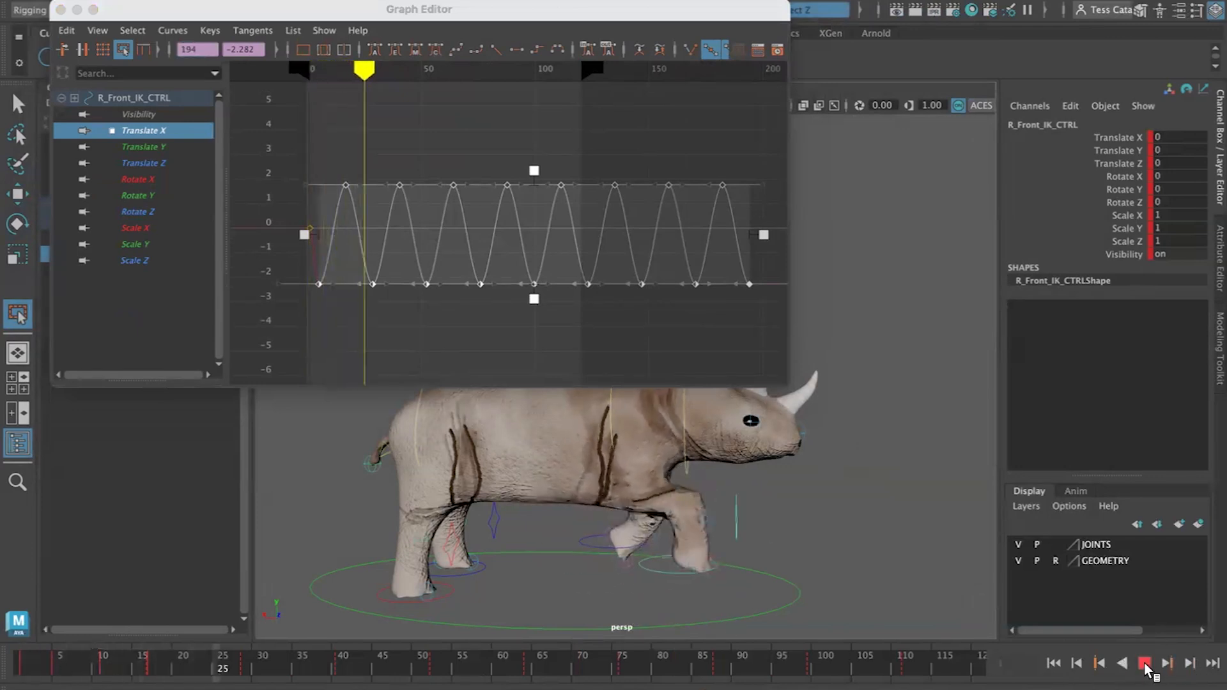
left_click(1146, 667)
Undo the Translate X key scaling and shift the right front foot's keys slightly later in time
key("super+z")
key("super+z")
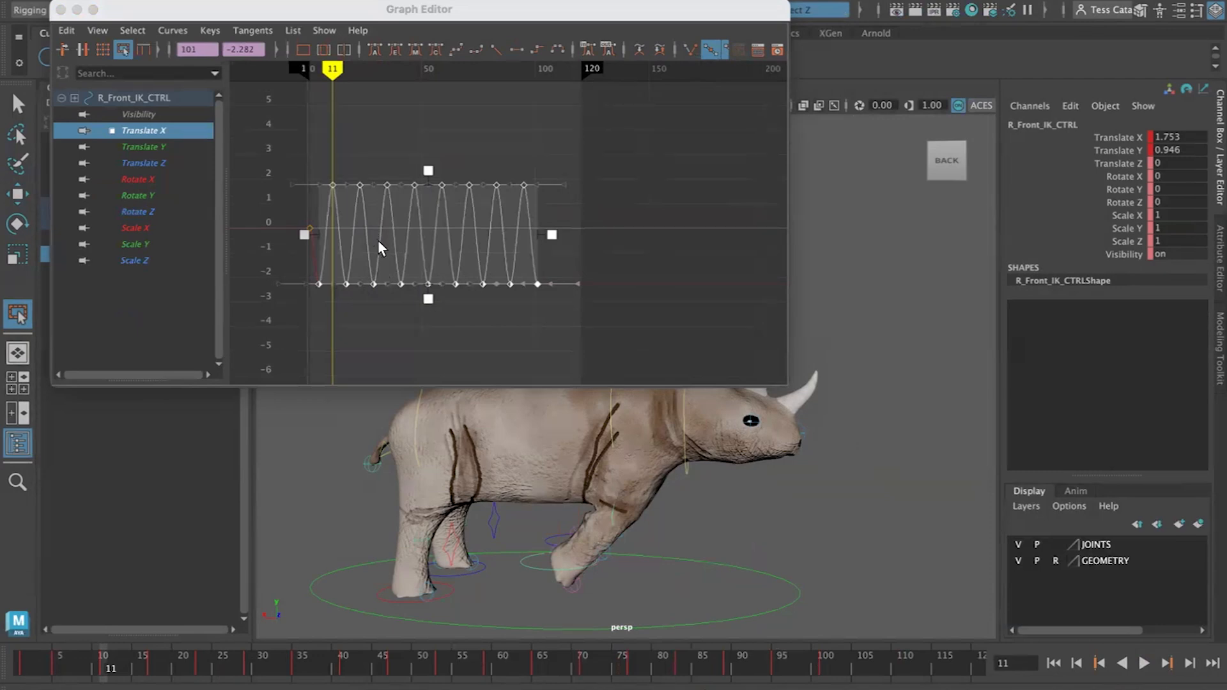
left_click_drag(379, 243, 404, 253)
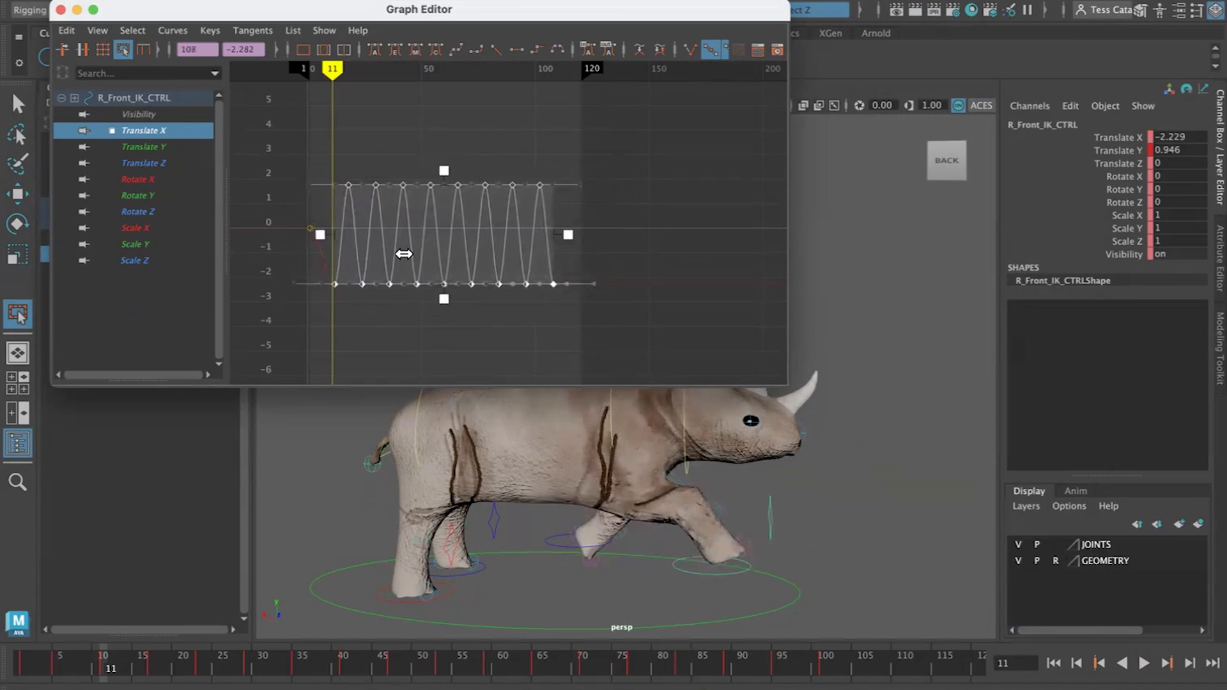
left_click_drag(404, 254, 400, 254)
Play the animation to review the right front foot's shifted steps, then deselect the keys
scroll(313, 274, "down", 3)
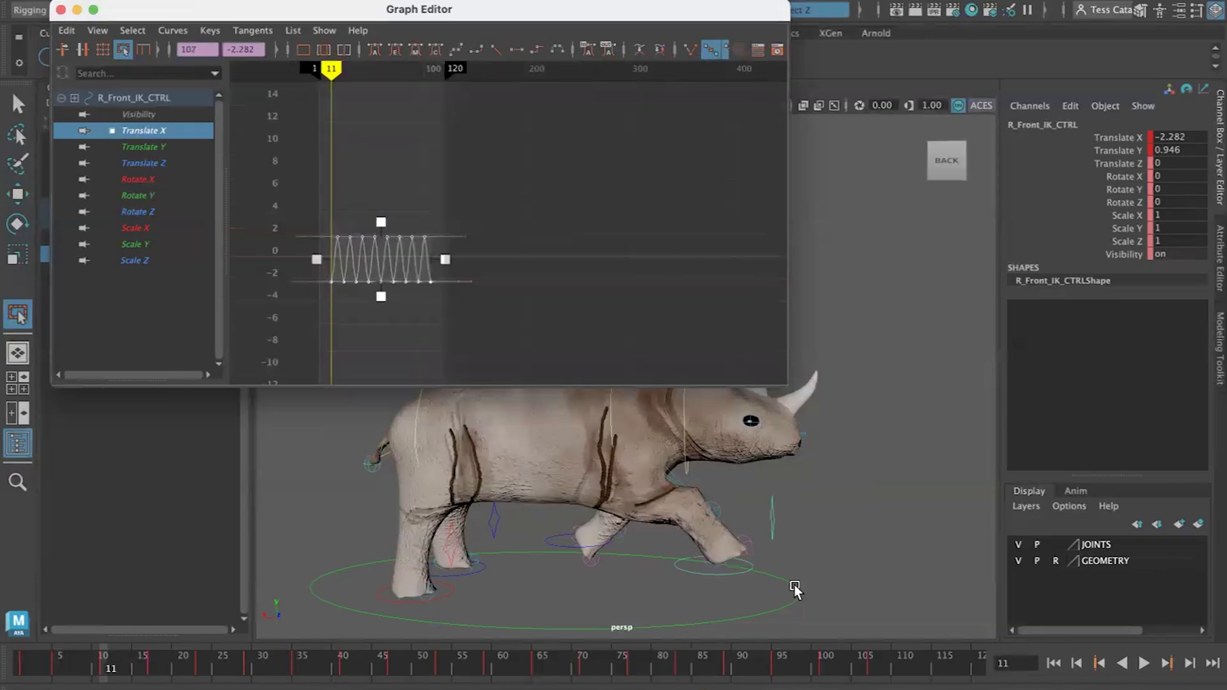
left_click(1050, 665)
left_click(1144, 664)
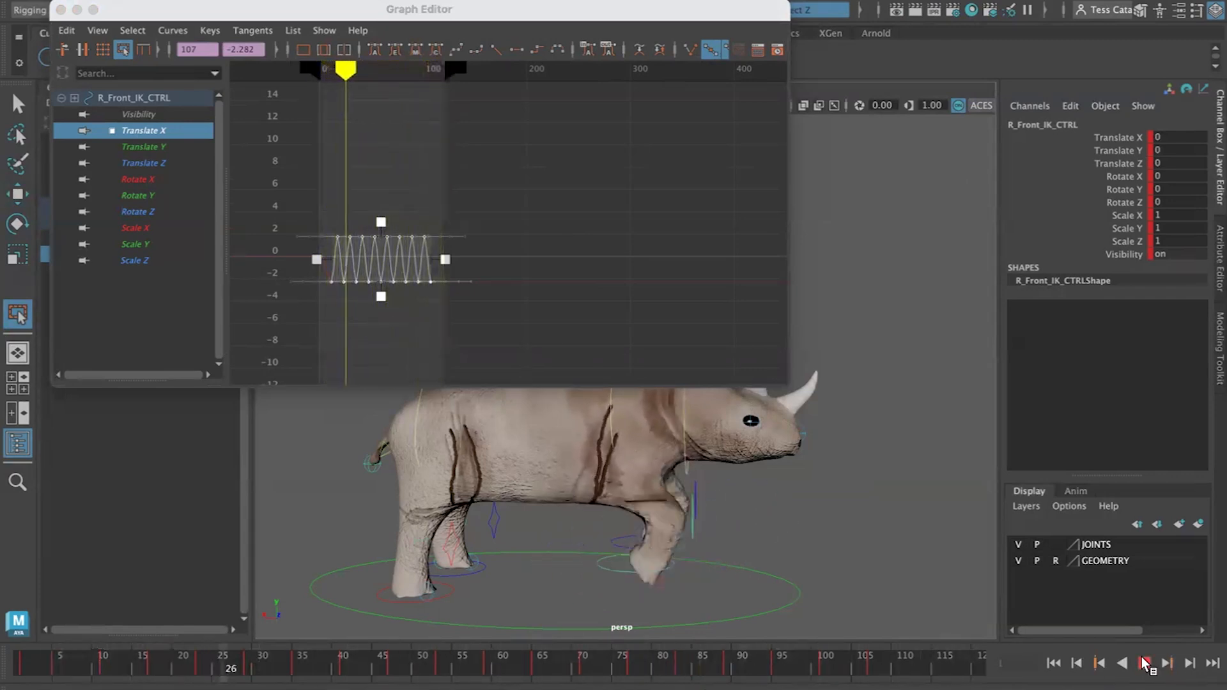
left_click(1144, 664)
left_click(337, 259)
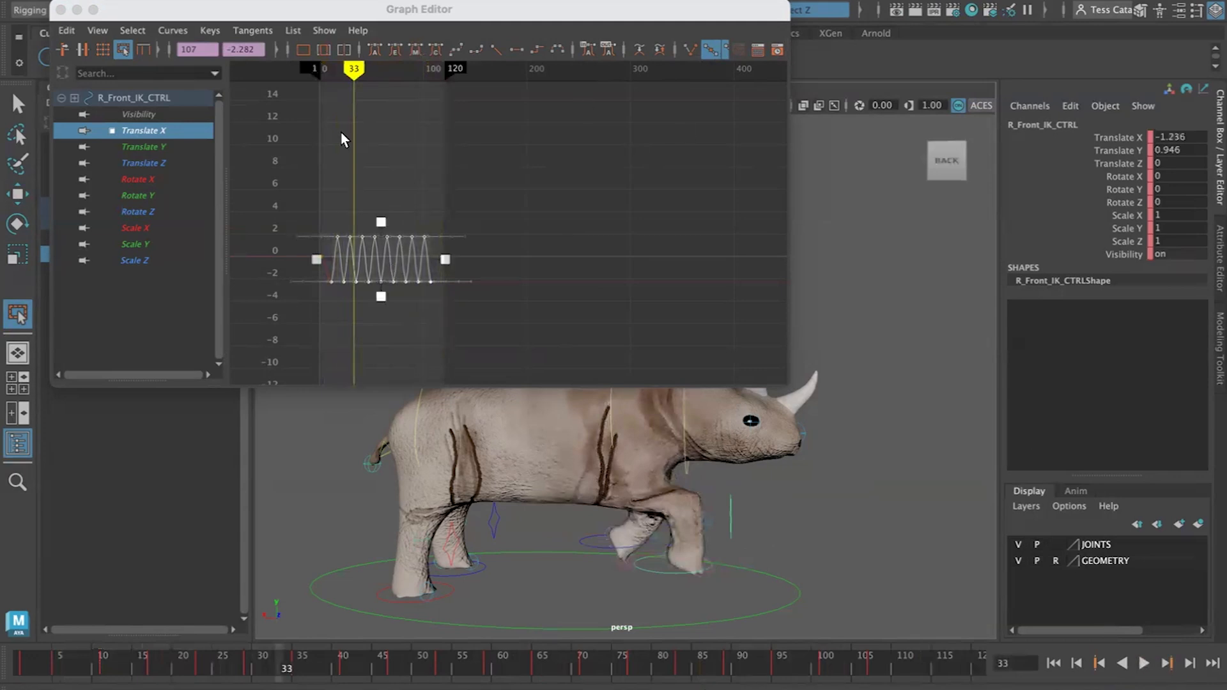
left_click(379, 190)
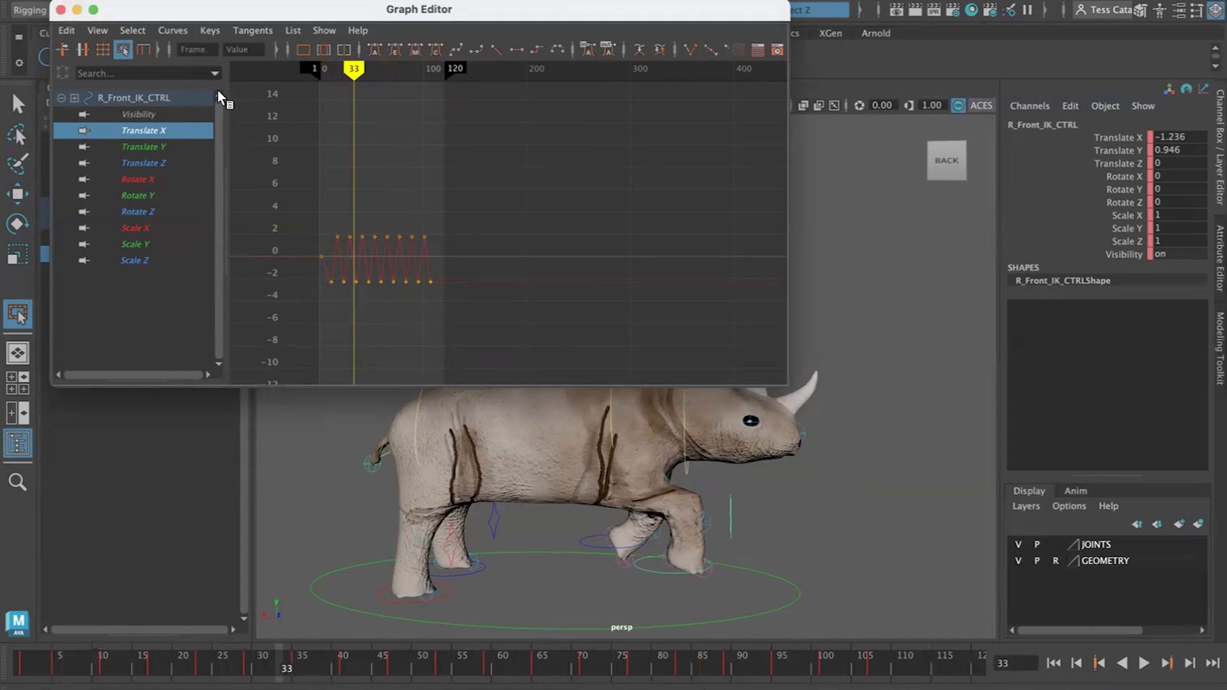
Set the right front foot's Translate X curve post-infinity to Cycle
left_click(210, 32)
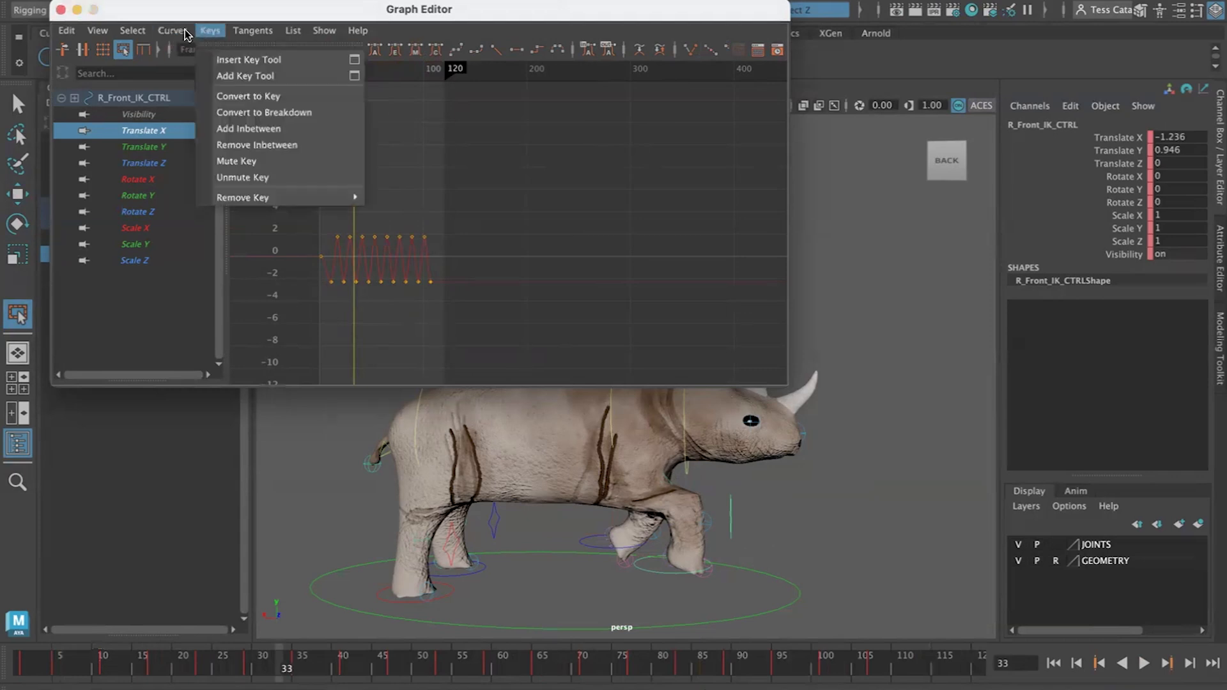
mouse_move(182, 32)
mouse_move(211, 75)
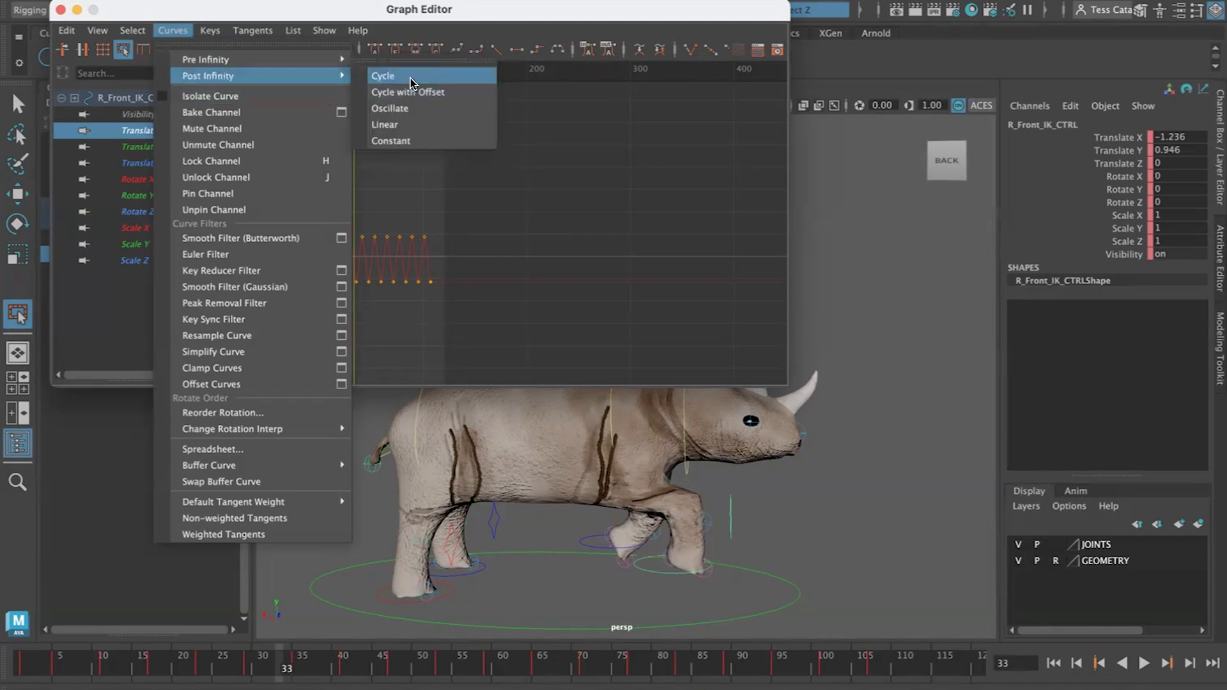
left_click(411, 78)
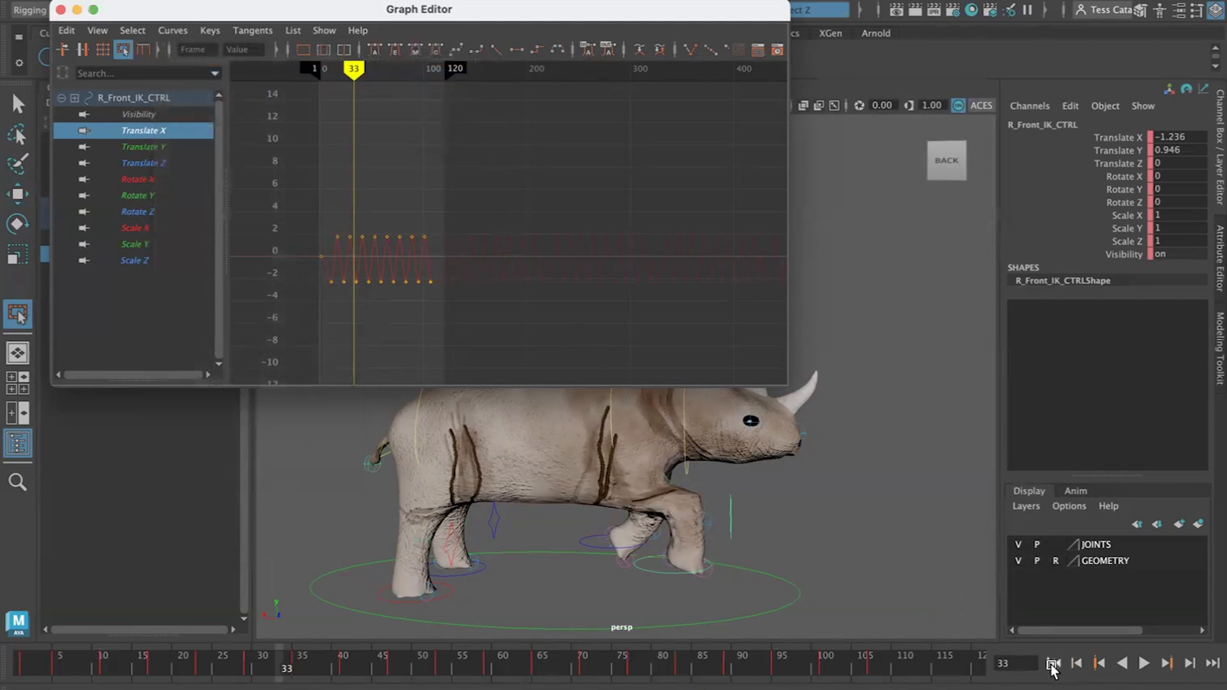
Extend the playback range and play the cycling walk, stepping to the next key afterwards
left_click(1053, 663)
left_click(1145, 663)
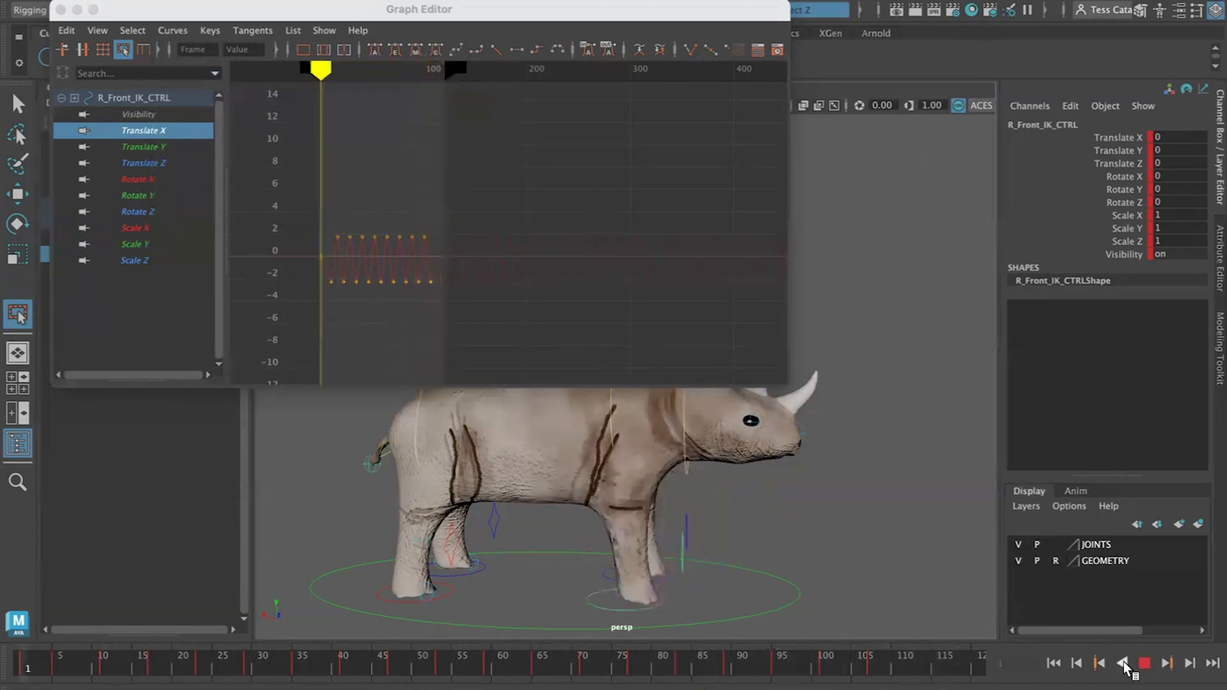
left_click(1145, 663)
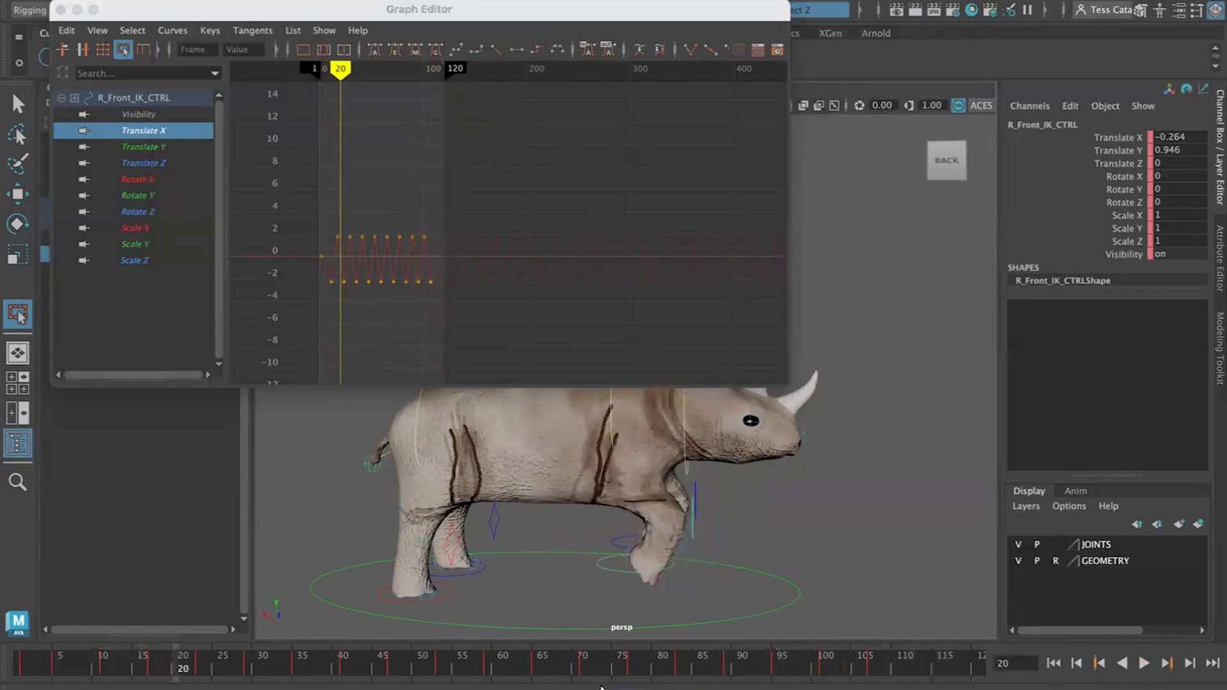
left_click_drag(259, 689, 754, 689)
left_click(1145, 663)
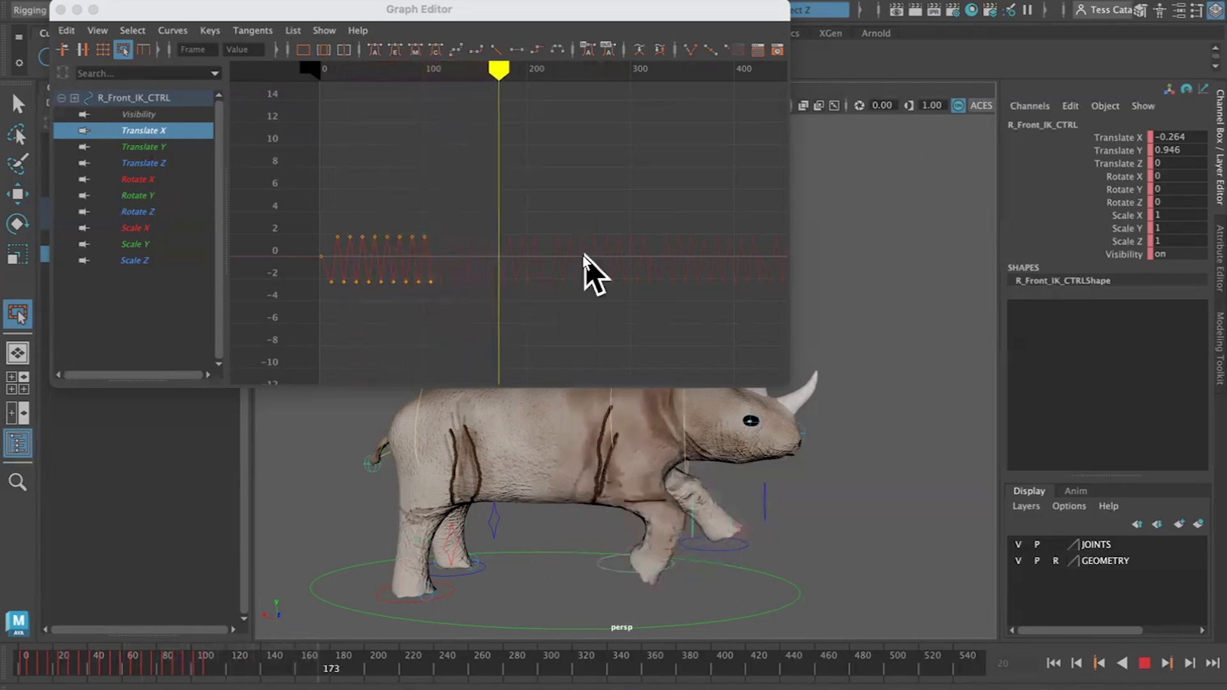
key("Escape")
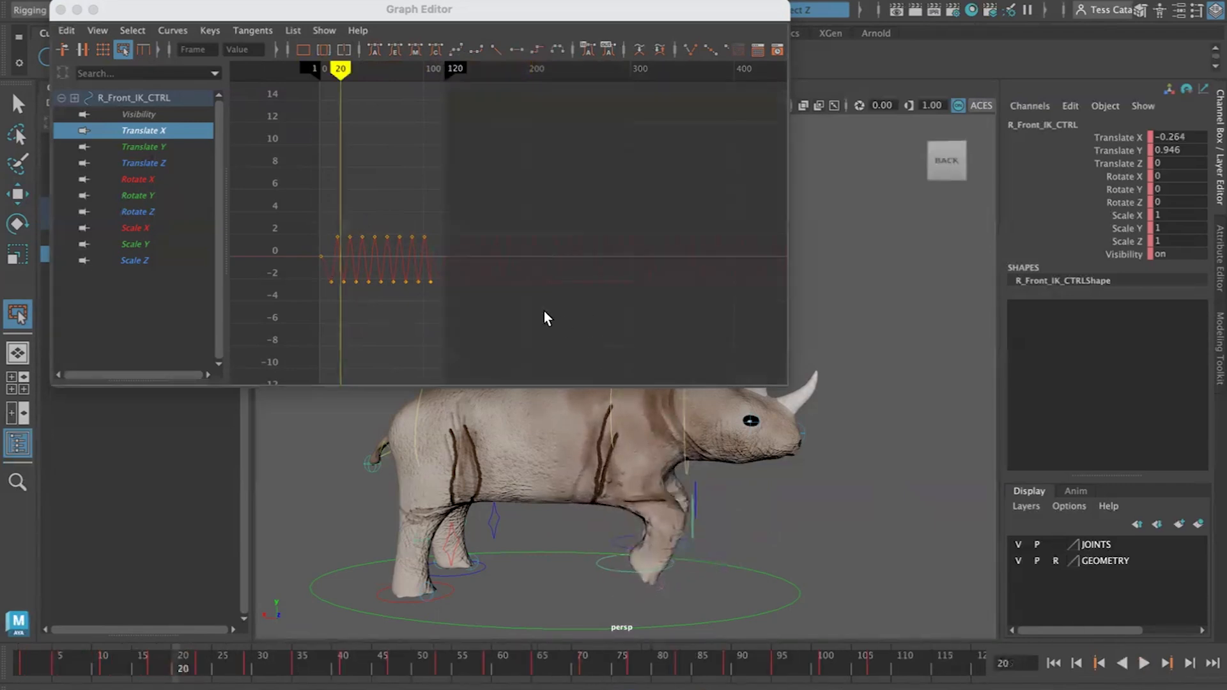
key("period")
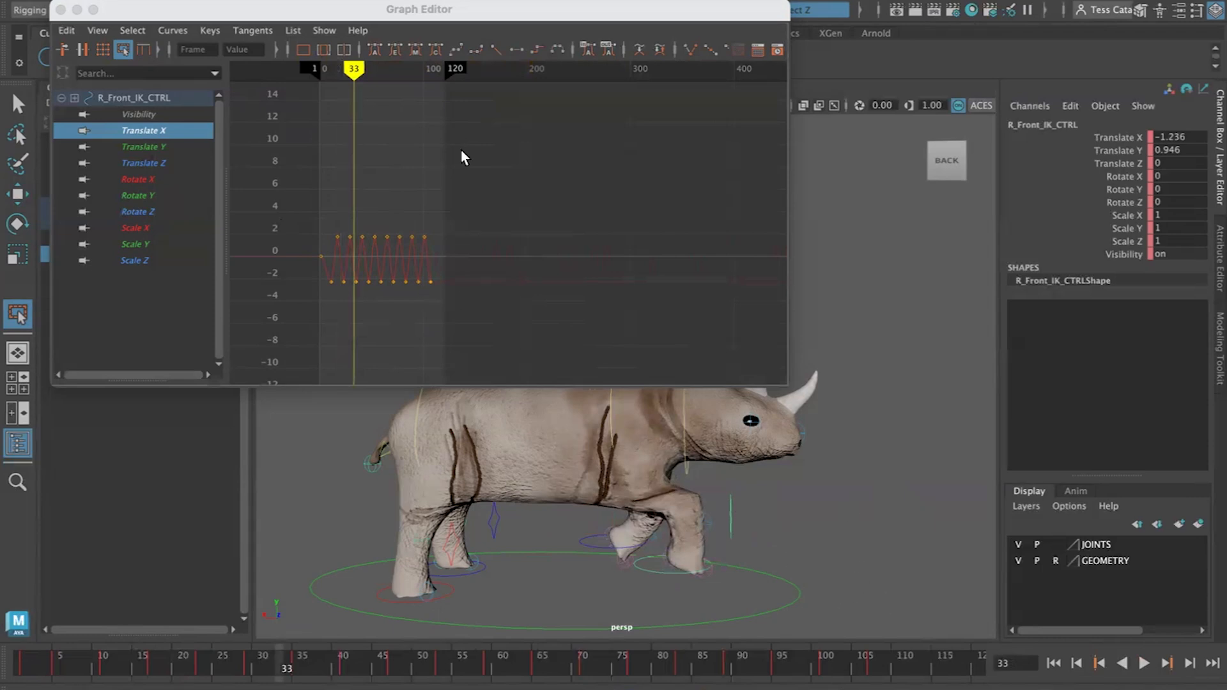
Reposition the Graph Editor window, close it, and reopen the Graph Editor for the right front foot control
left_click_drag(128, 17, 522, 25)
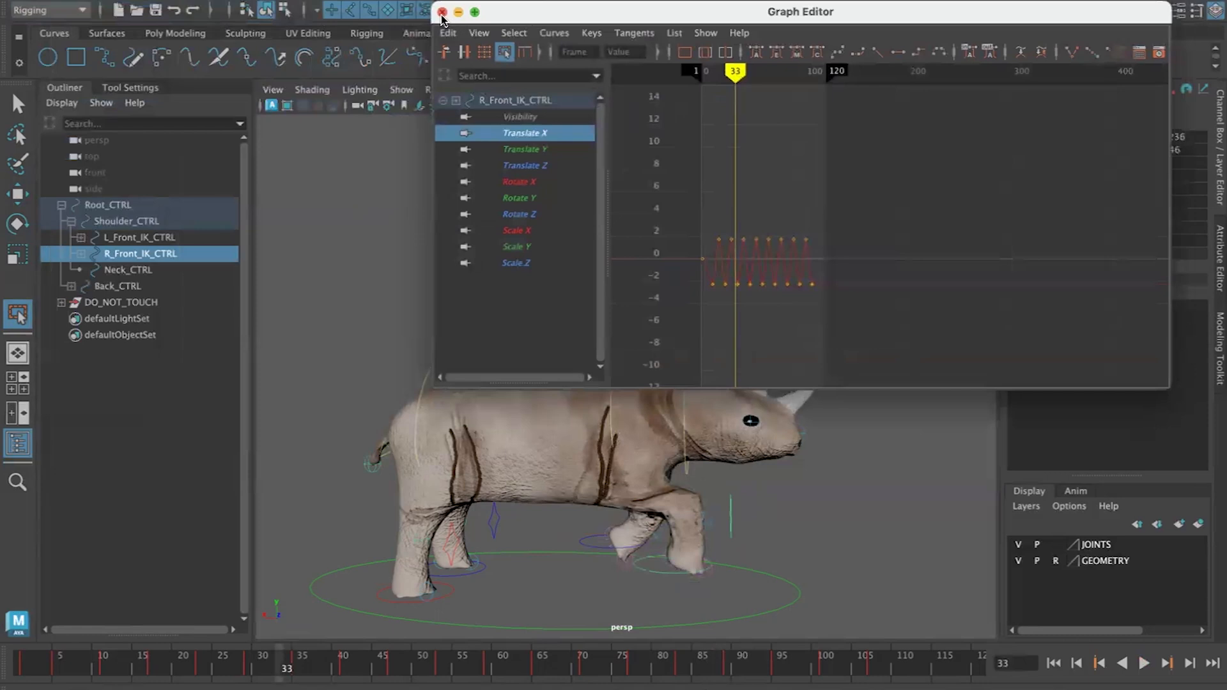
left_click(442, 13)
scroll(591, 539, "down", 4)
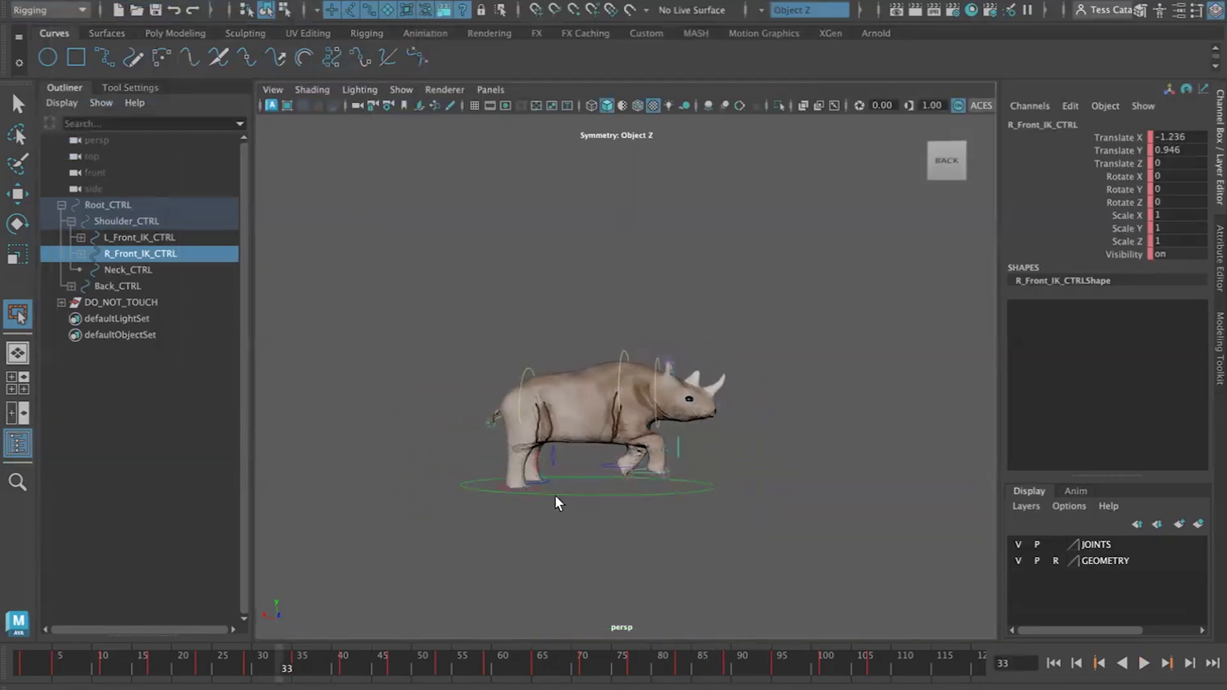
left_click_drag(578, 500, 670, 472, "alt")
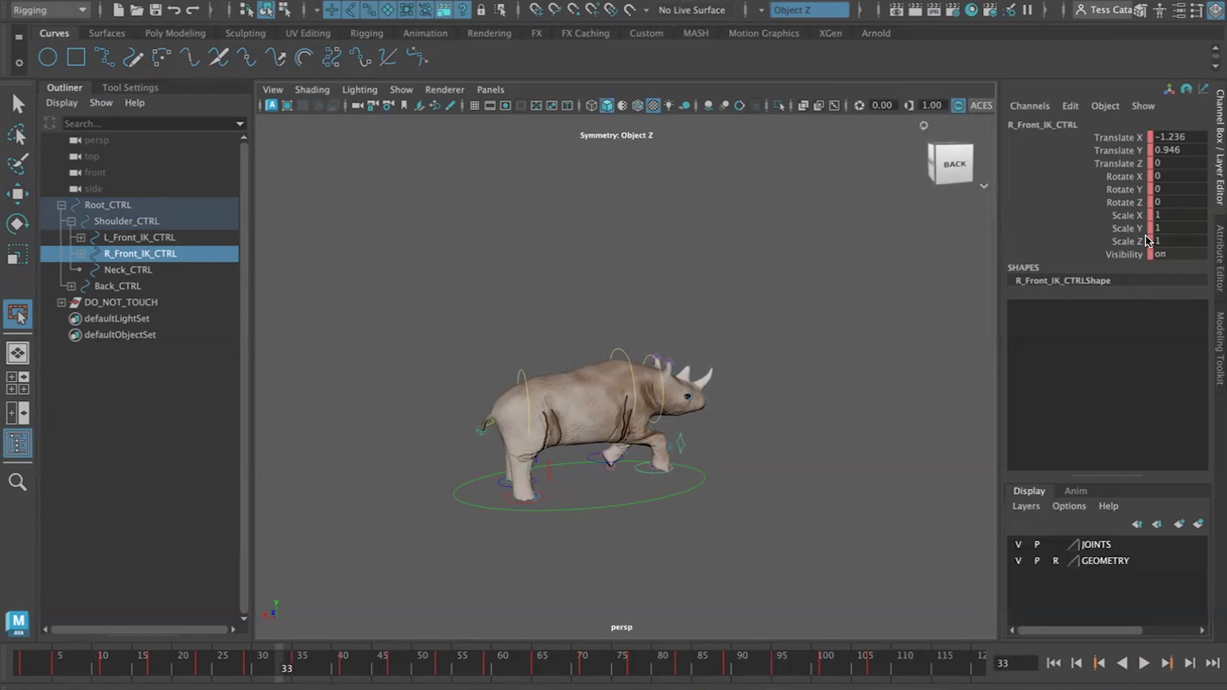
left_click(195, 2)
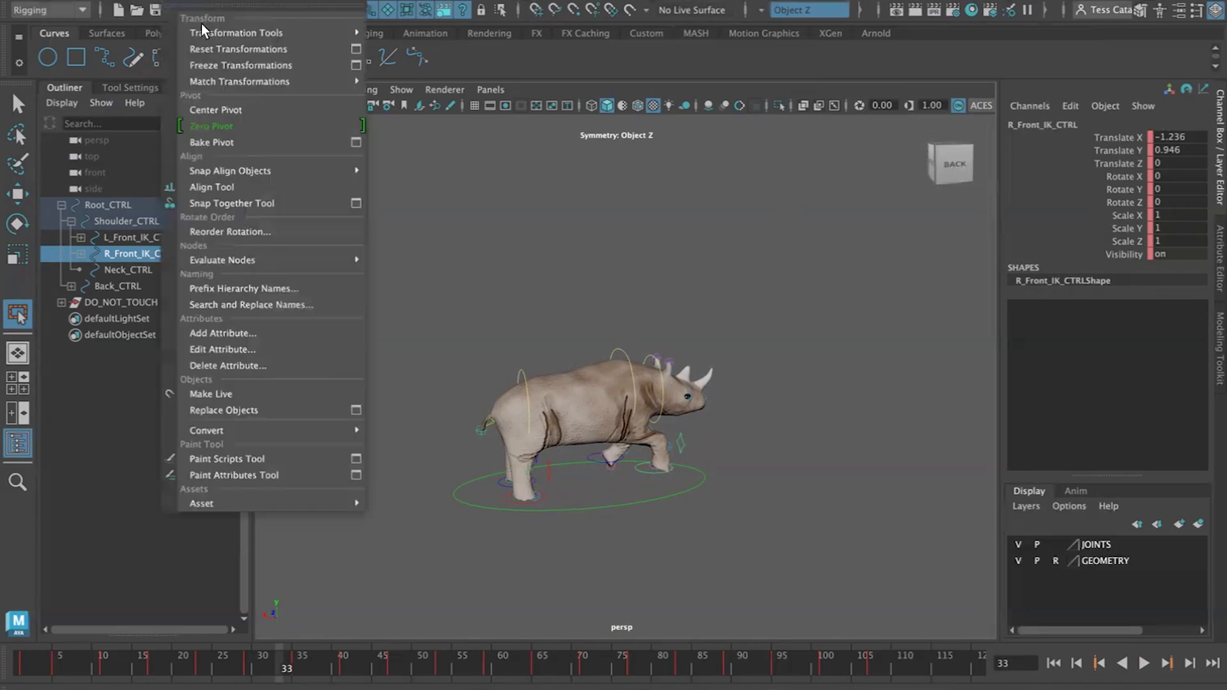
mouse_move(315, 92)
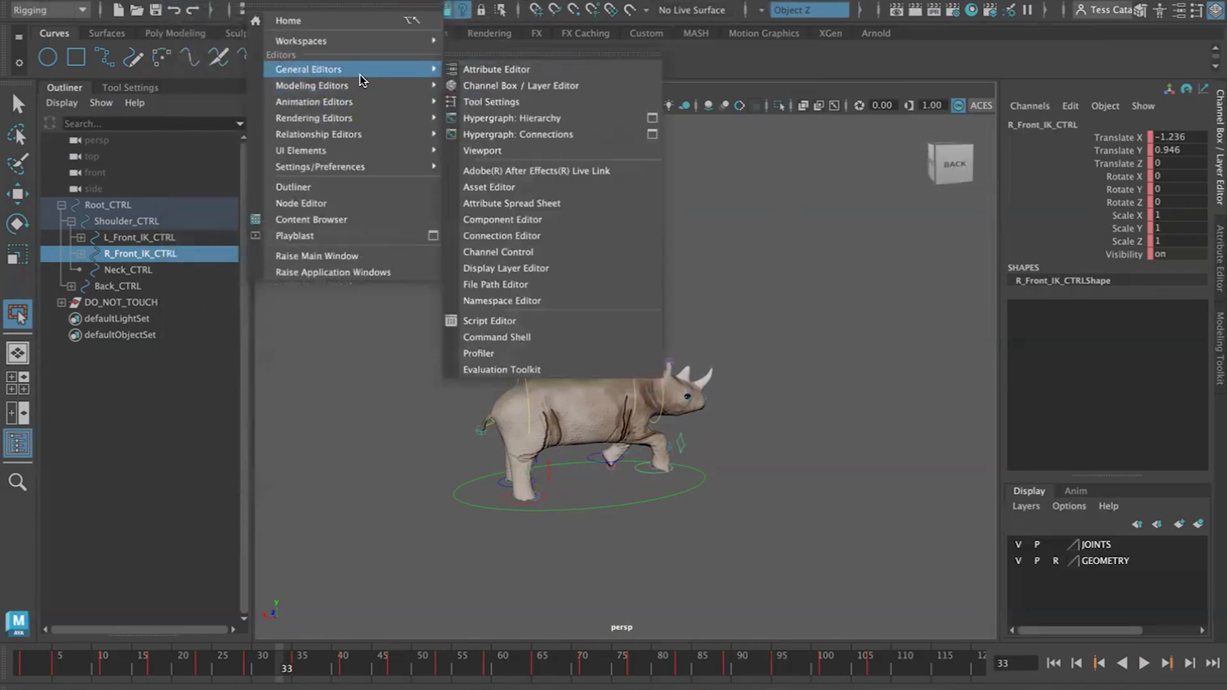
mouse_move(349, 104)
left_click(505, 102)
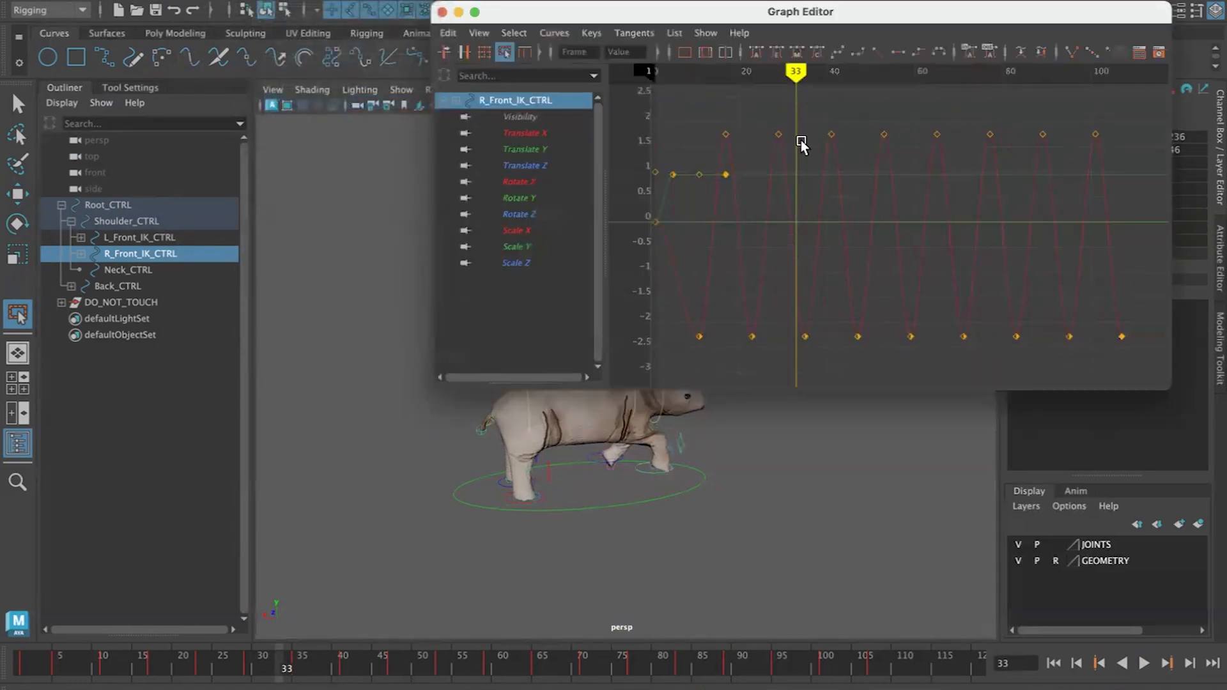
Try adjusting the Translate X peak key at frame 29, undoing the change
left_click(779, 135)
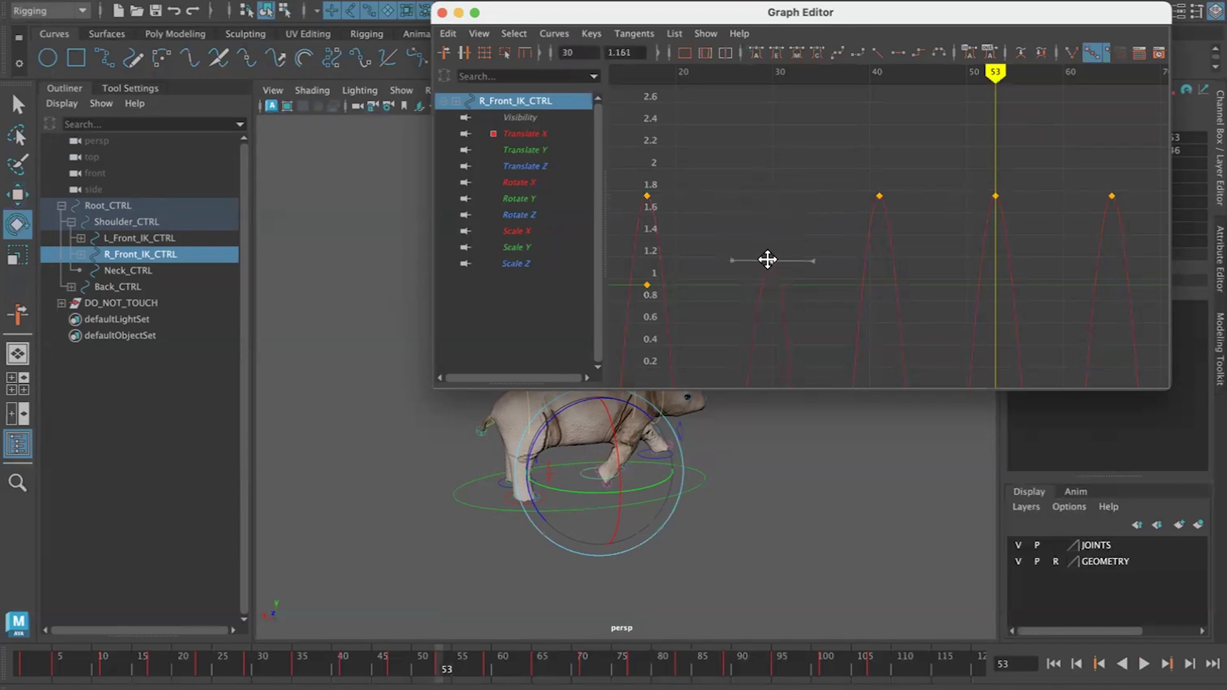
mouse_move(767, 258)
left_mouse_down()
mouse_move(767, 206)
mouse_move(762, 251)
mouse_move(766, 217)
mouse_move(764, 239)
left_mouse_up()
key("super+z")
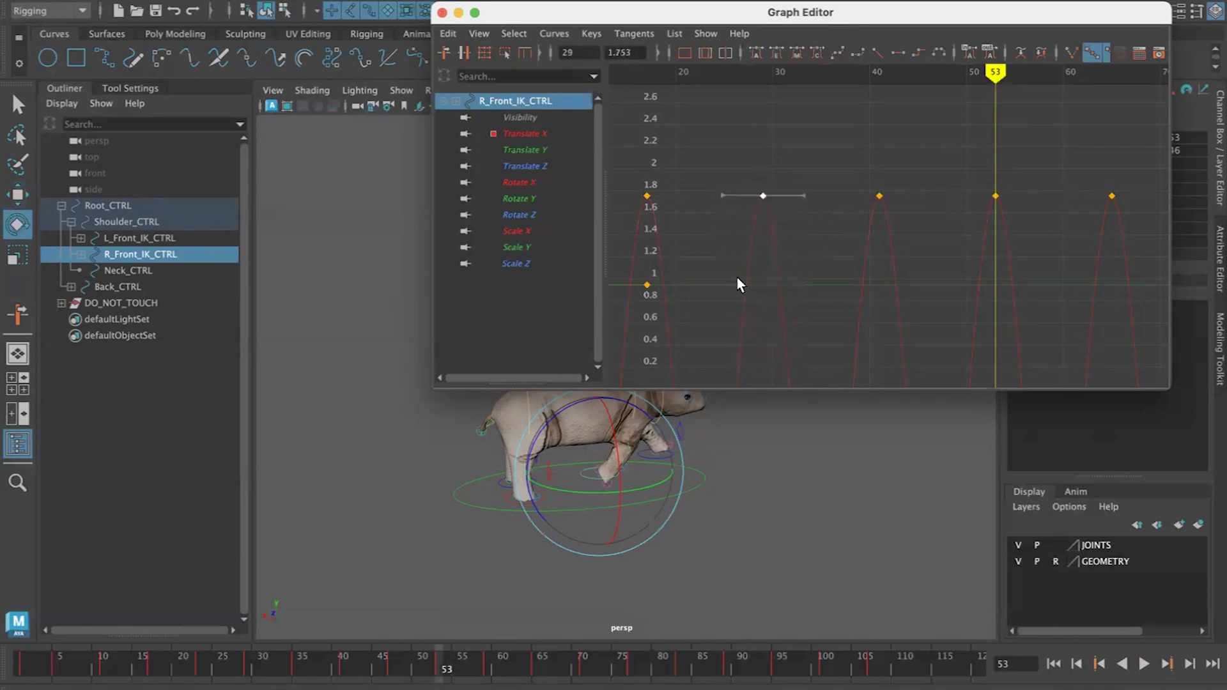
Insert a Translate X key at frame 32 and move it to frame 35 at about 0.242
key("a")
left_click_drag(800, 75, 757, 84)
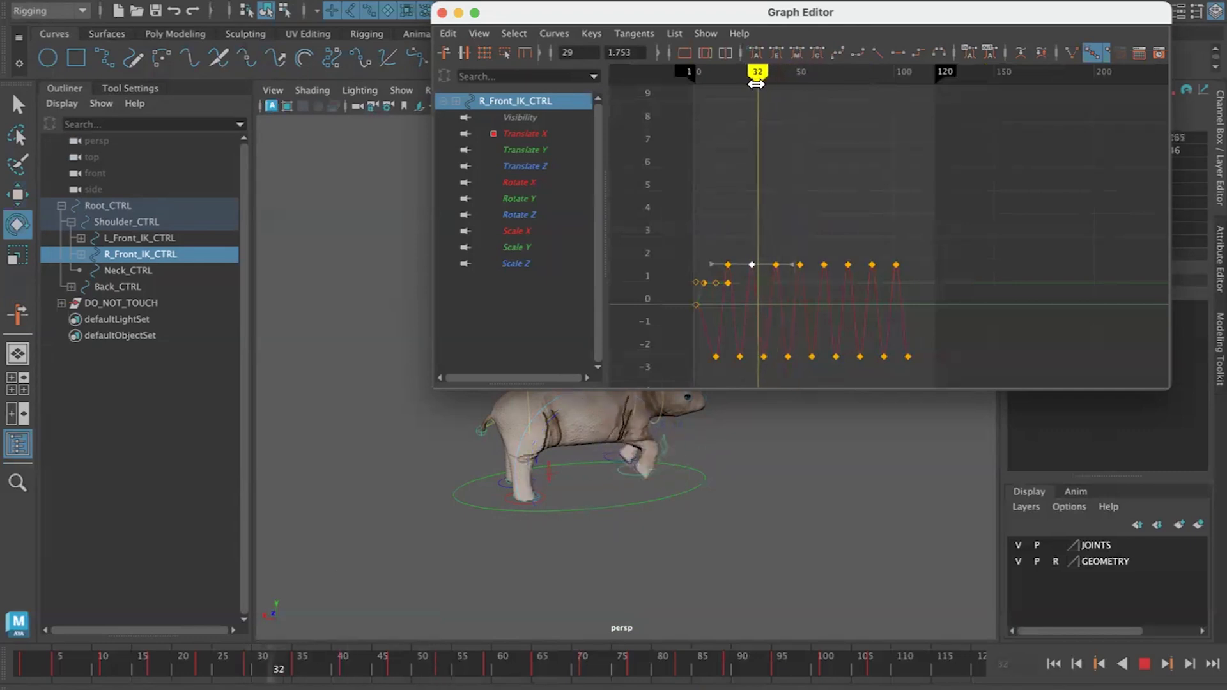
right_click(755, 310)
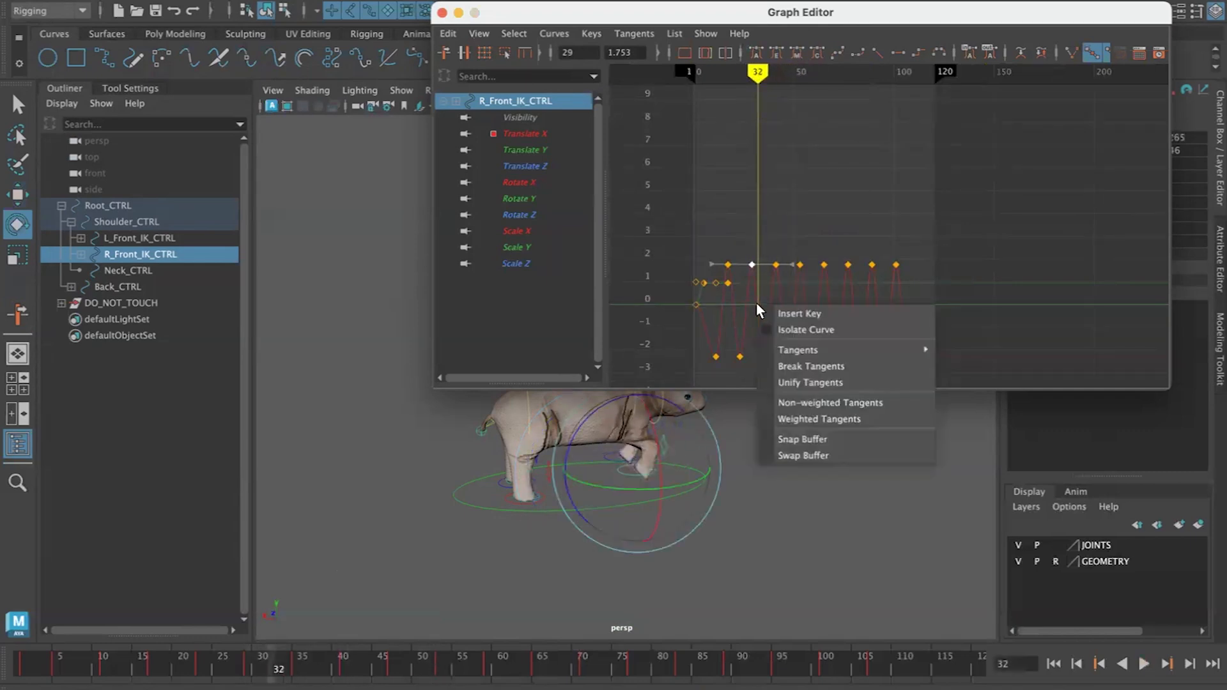
left_click(794, 309)
scroll(787, 312, "up", 5)
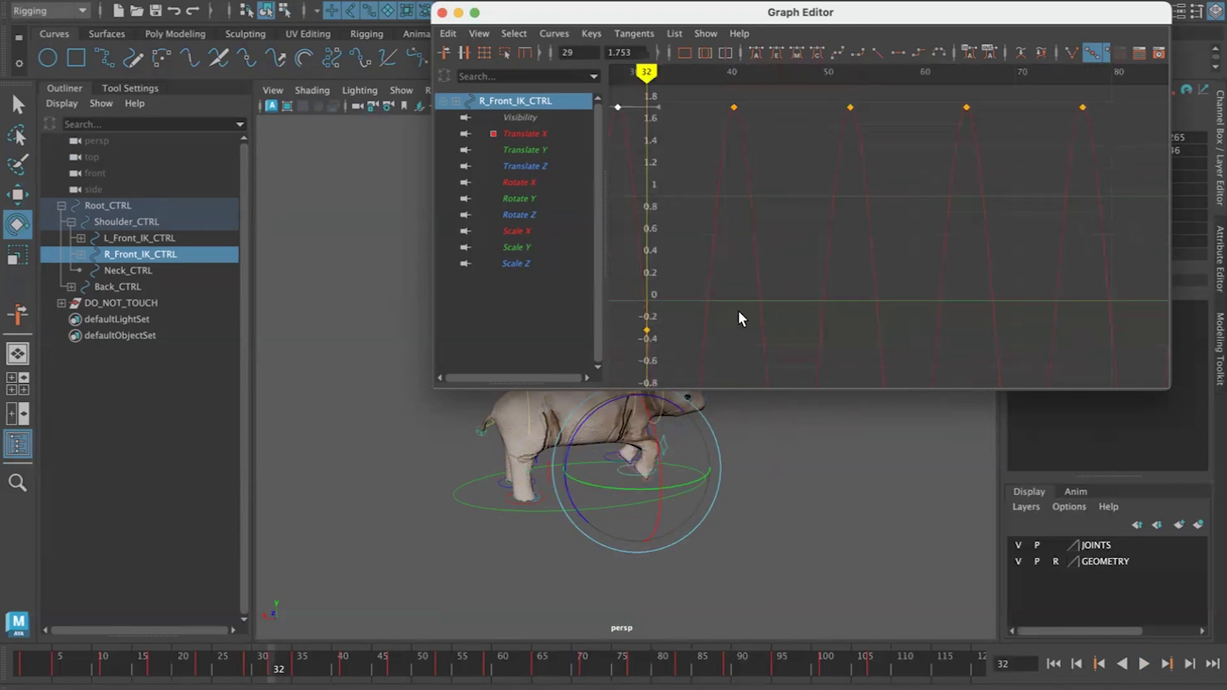
left_click_drag(646, 329, 655, 238)
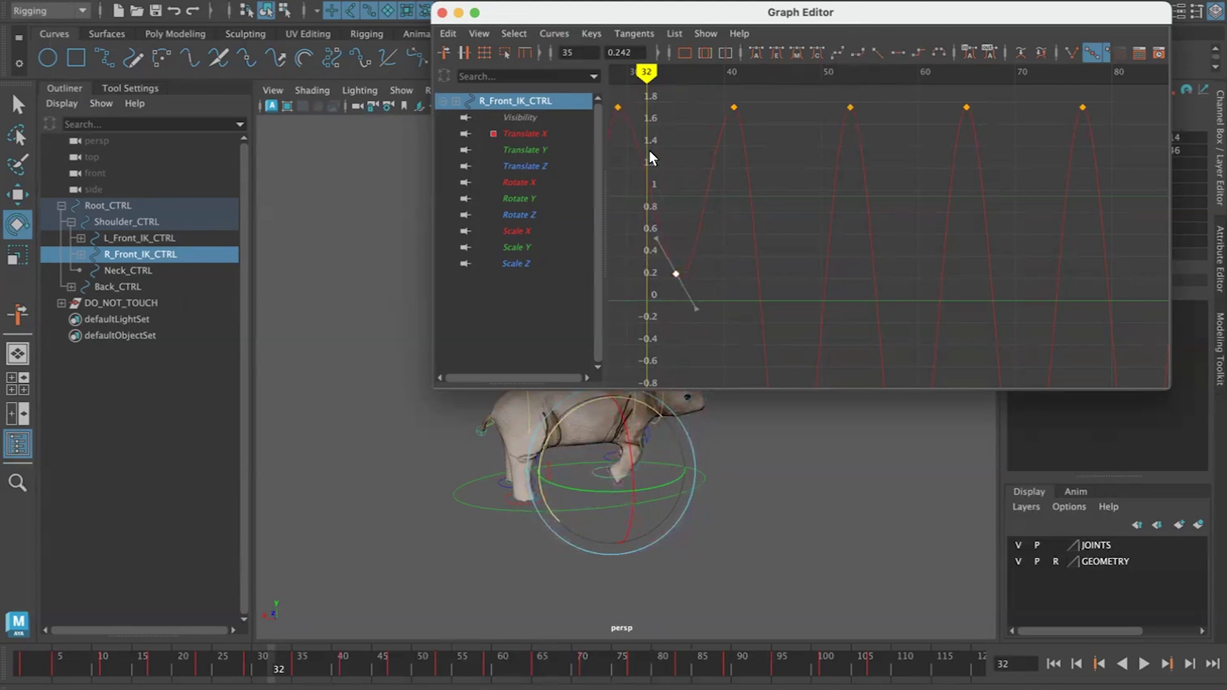
Give the new key linear tangents and play the walk to review the right front foot
left_click(877, 52)
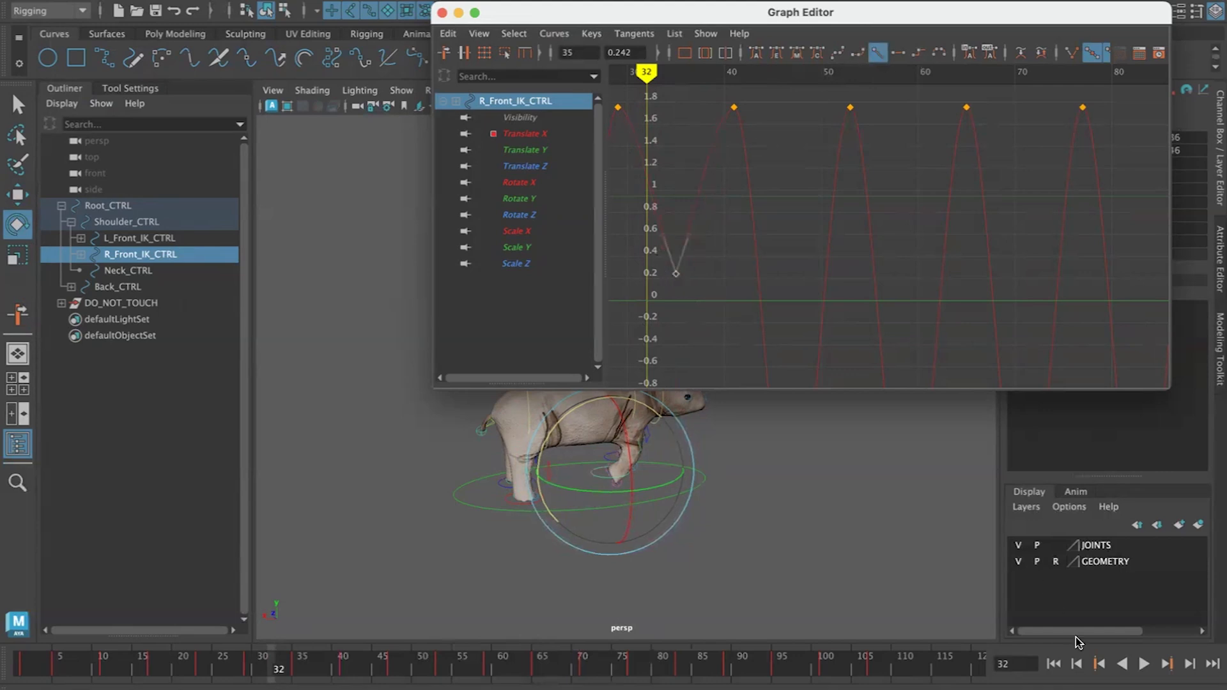
left_click(1143, 665)
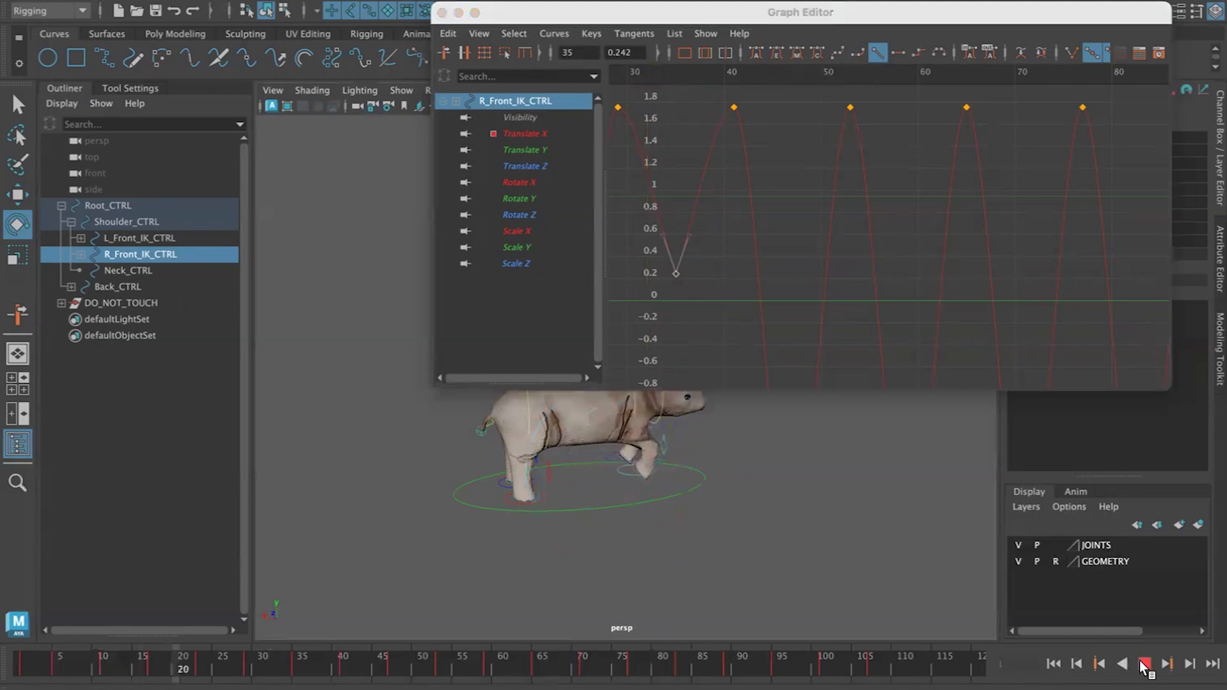
left_click(1143, 665)
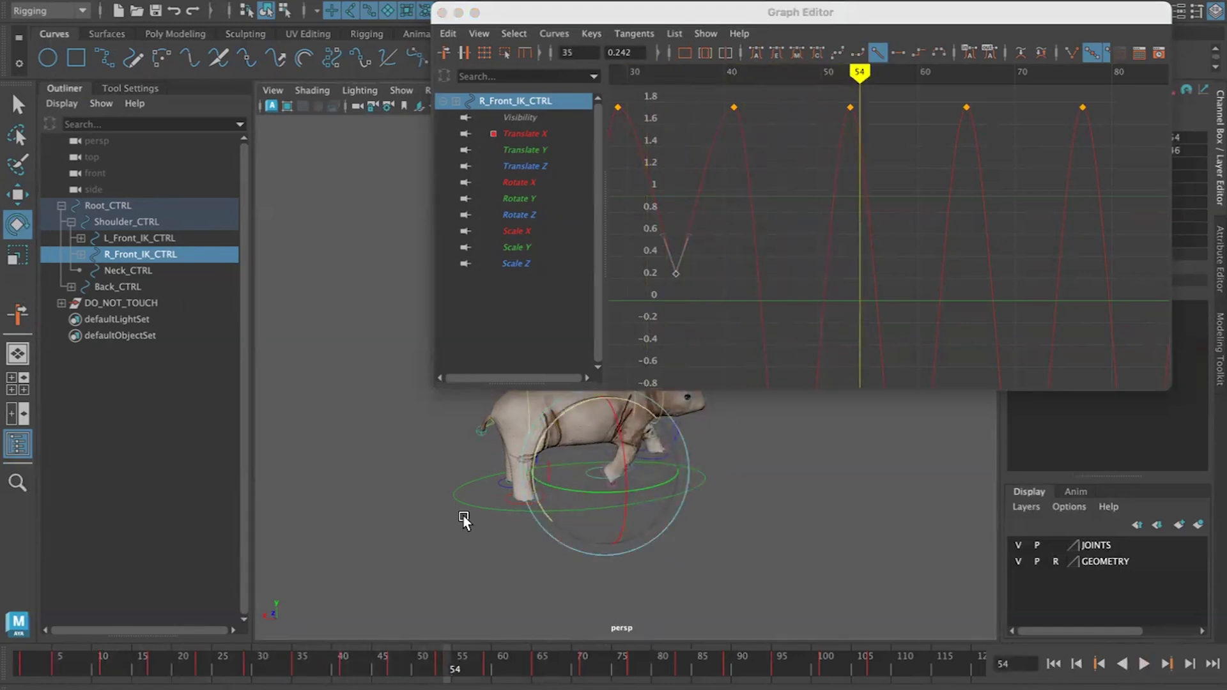
mouse_move(795, 491)
middle_mouse_down("alt")
mouse_move(843, 563)
mouse_move(805, 489)
middle_mouse_up("alt")
scroll(842, 563, "up", 5)
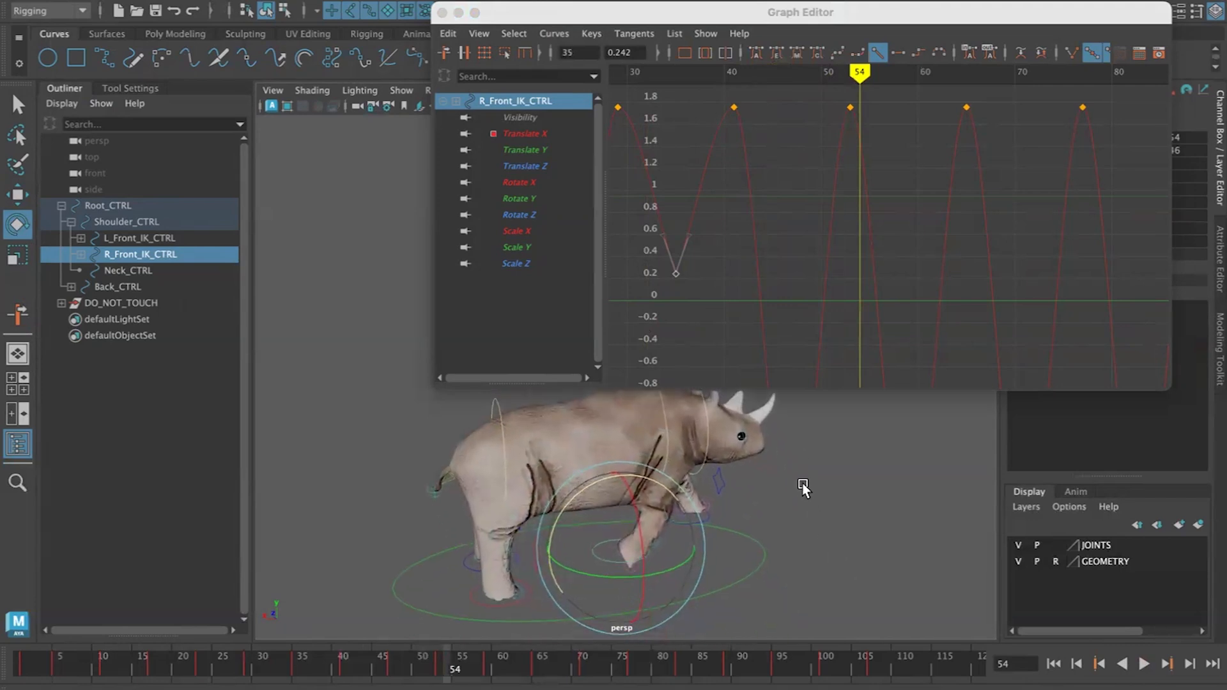